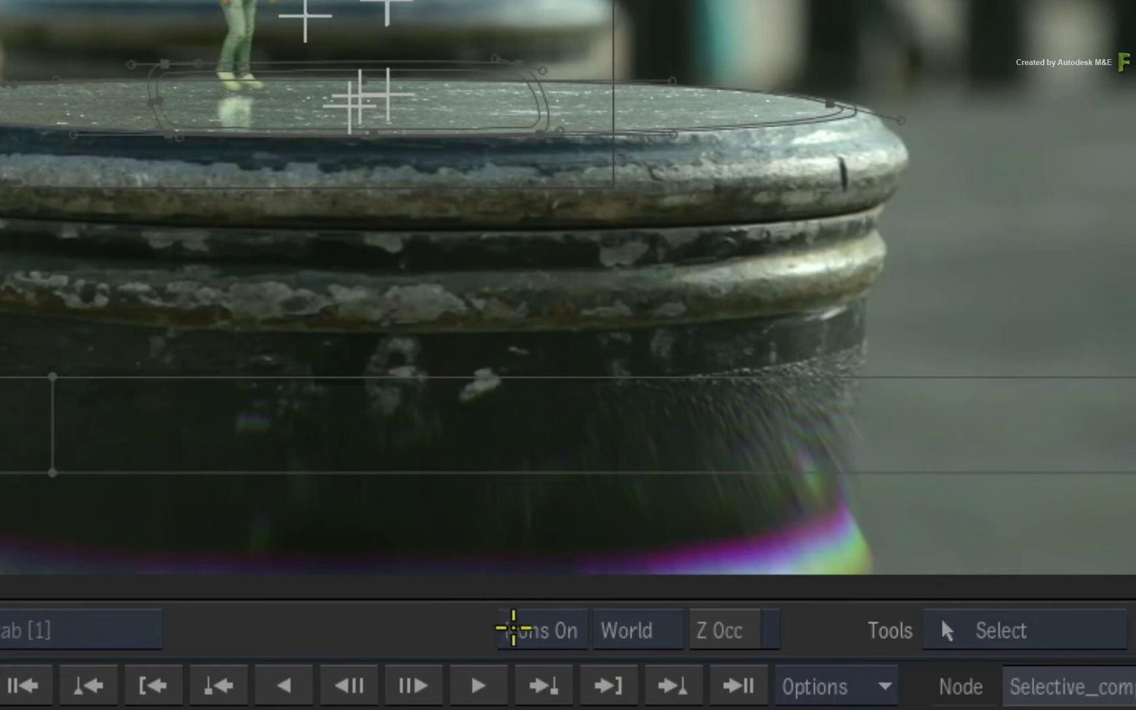
# Show icons for selected objects only, and check the display by selecting the second selective's gmask3 and clearing the selection
pyautogui.moveTo(514, 624); pyautogui.dragTo(518, 594)
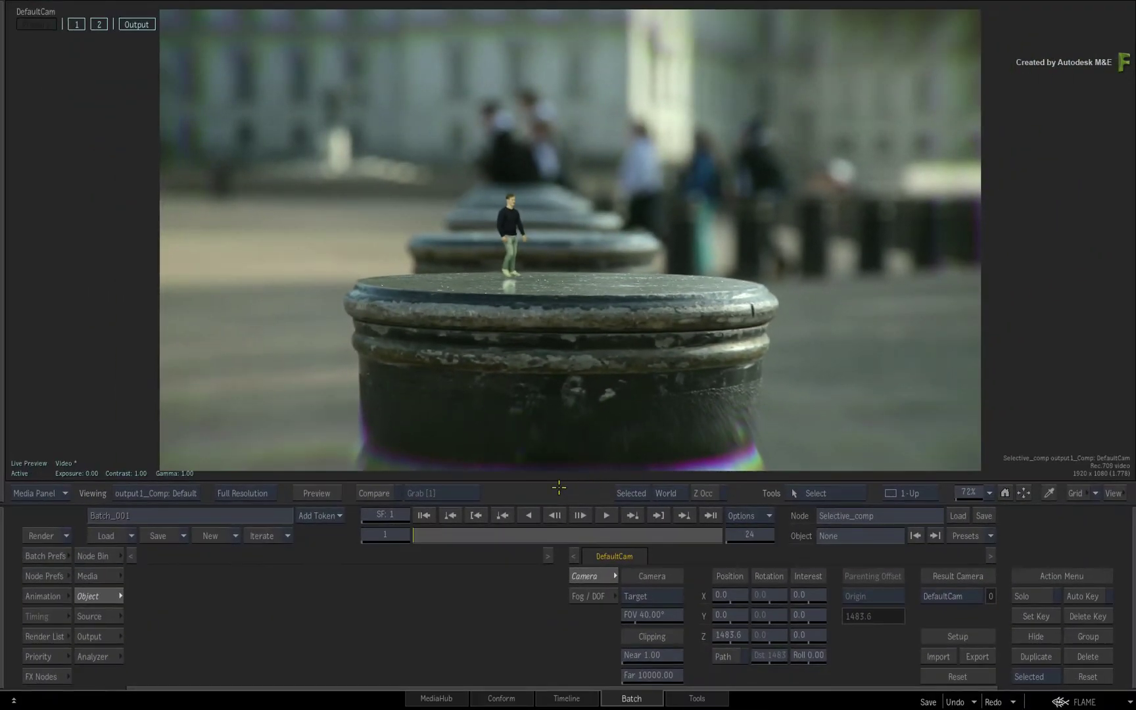
pyautogui.click(100, 24)
pyautogui.click(28, 41)
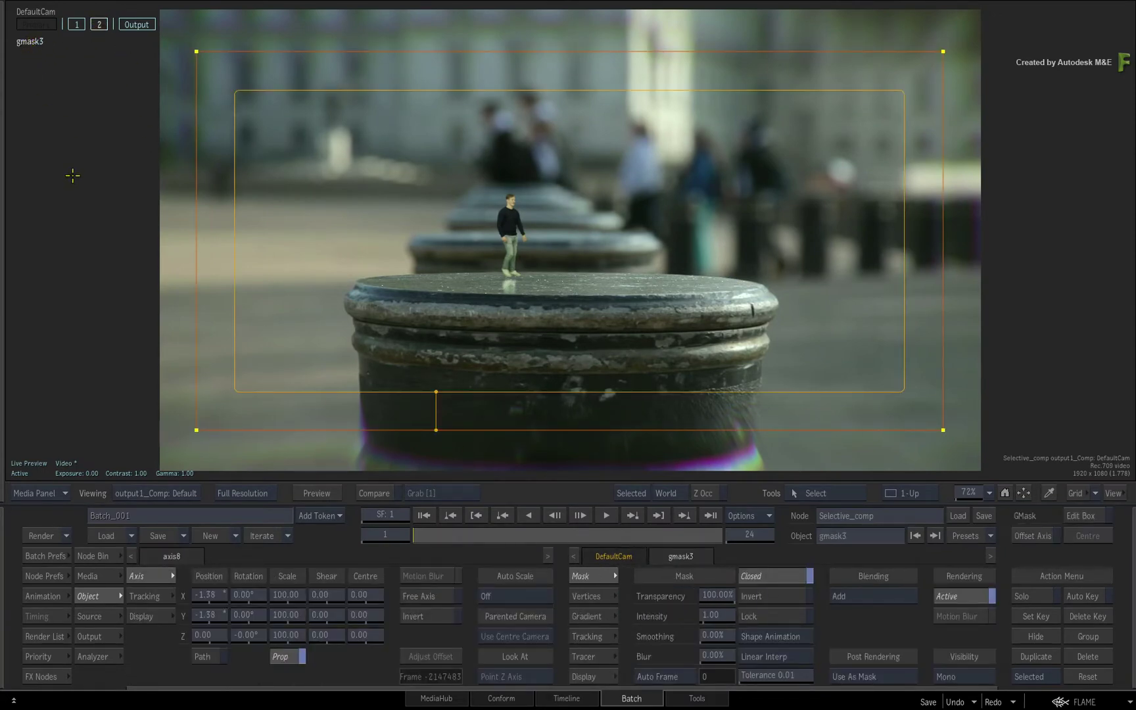
pyautogui.click(74, 155)
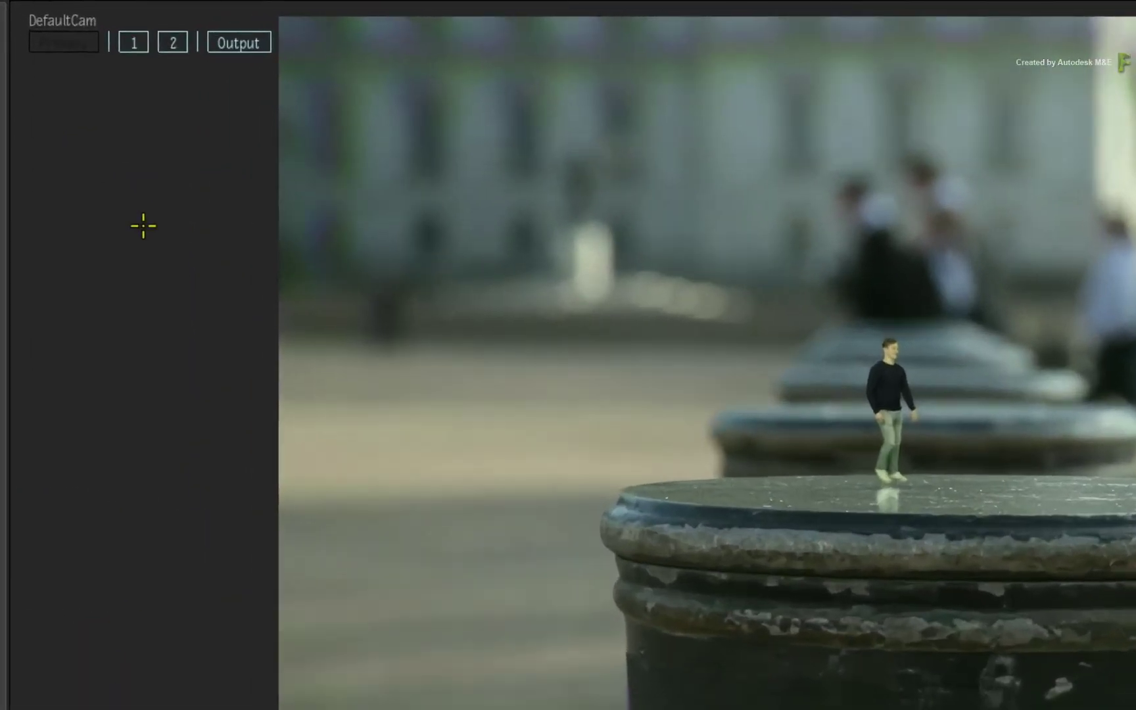
# Add a Selective ColourCorrect and link a free-form GMask to the new third selective
pyautogui.rightClick(73, 129)
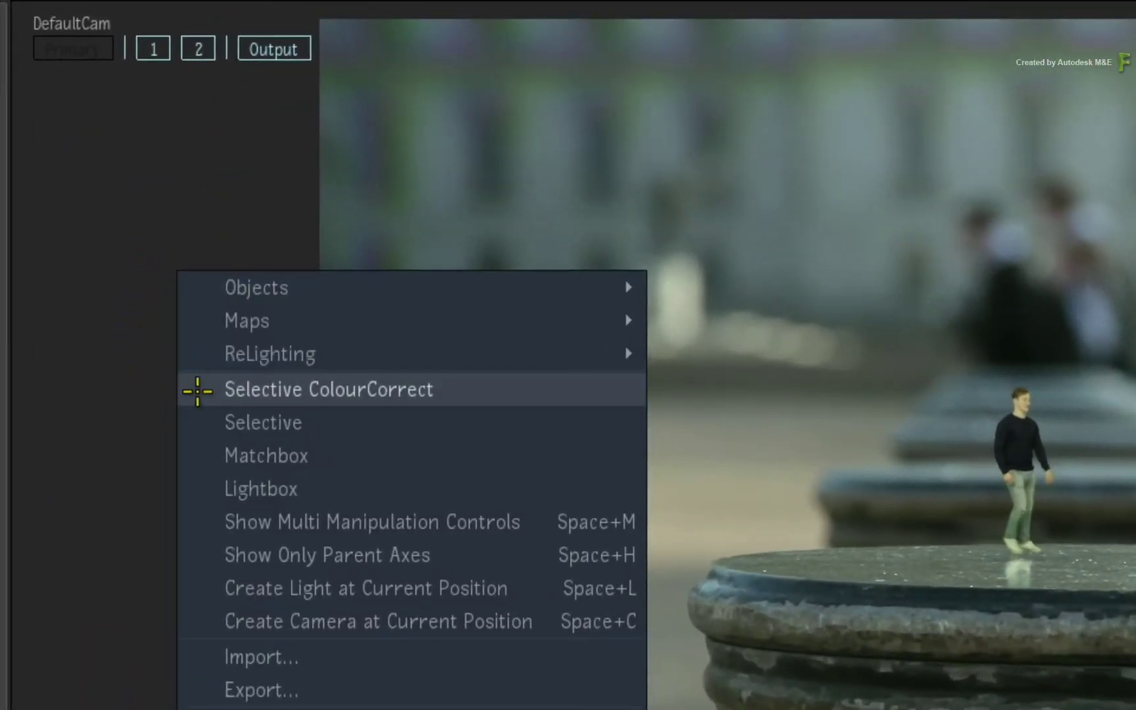
pyautogui.click(200, 388)
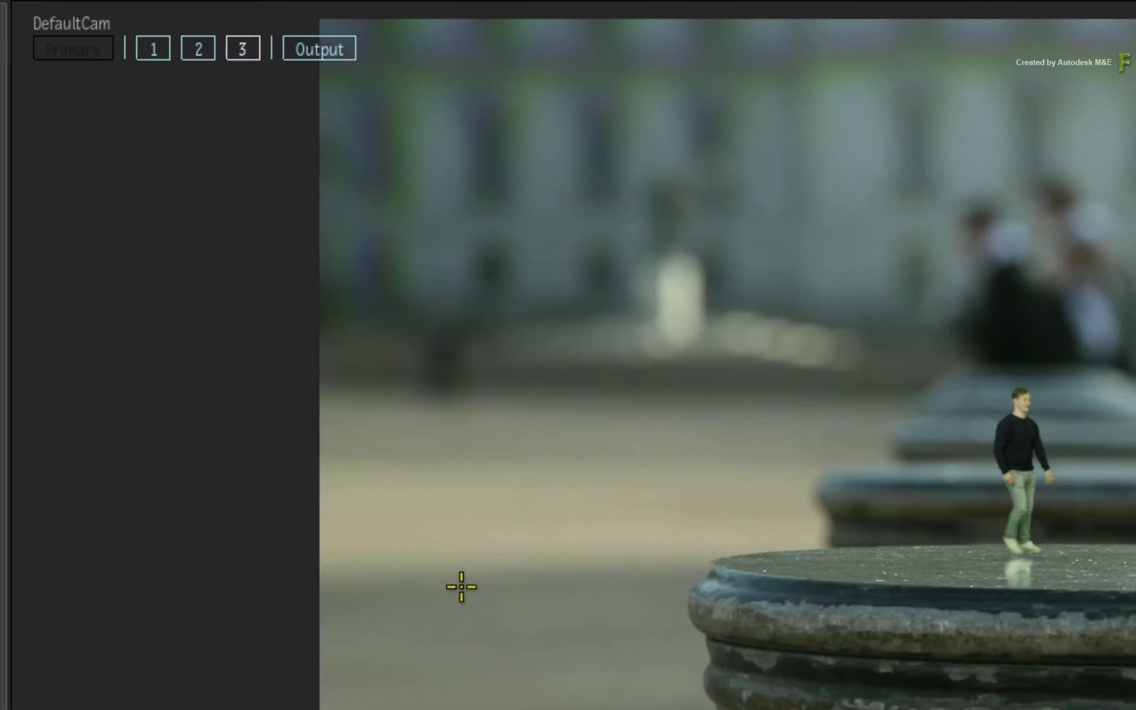
pyautogui.rightClick(241, 48)
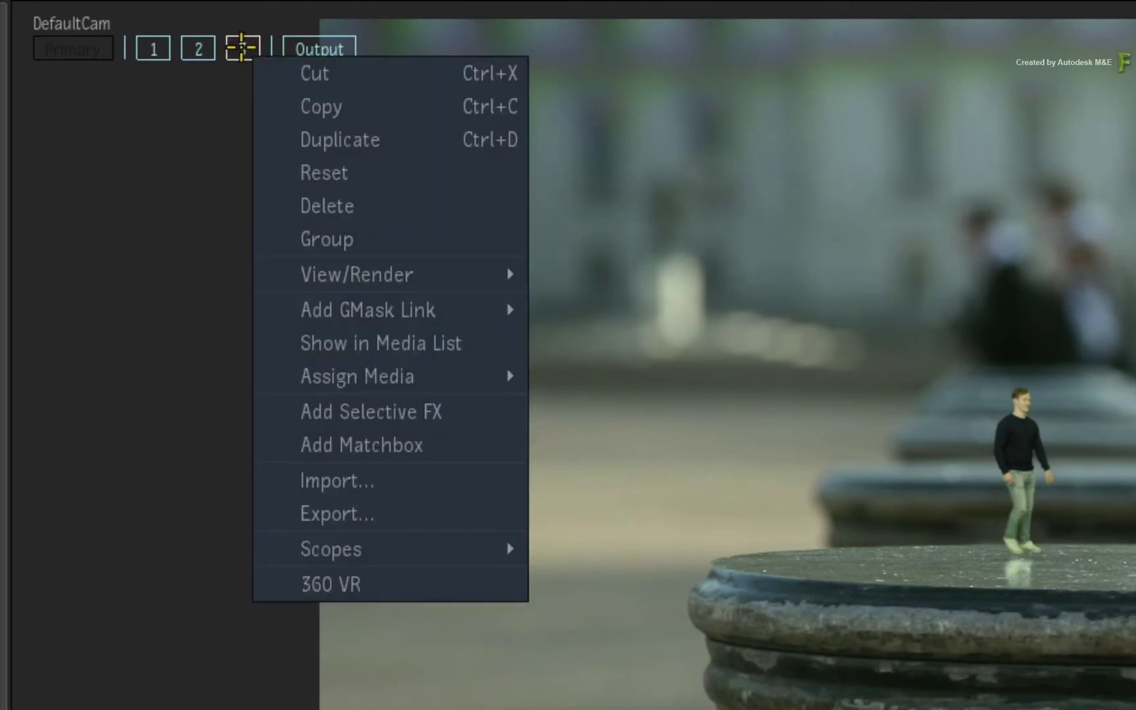
pyautogui.moveTo(278, 309)
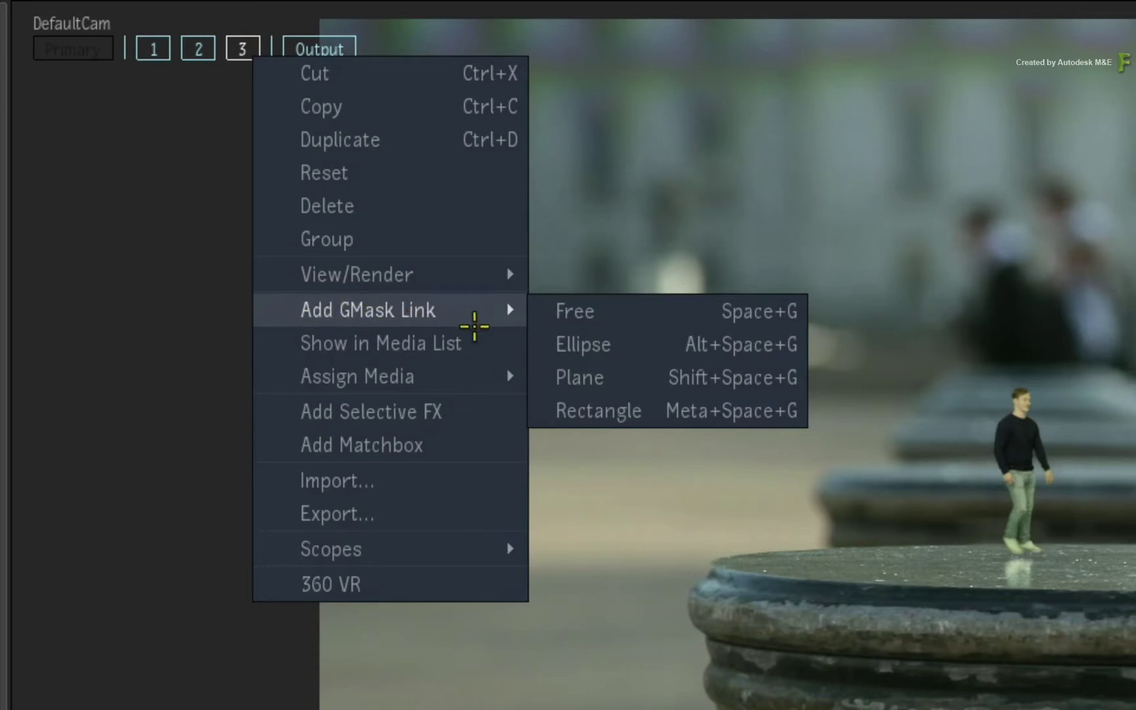
pyautogui.click(584, 309)
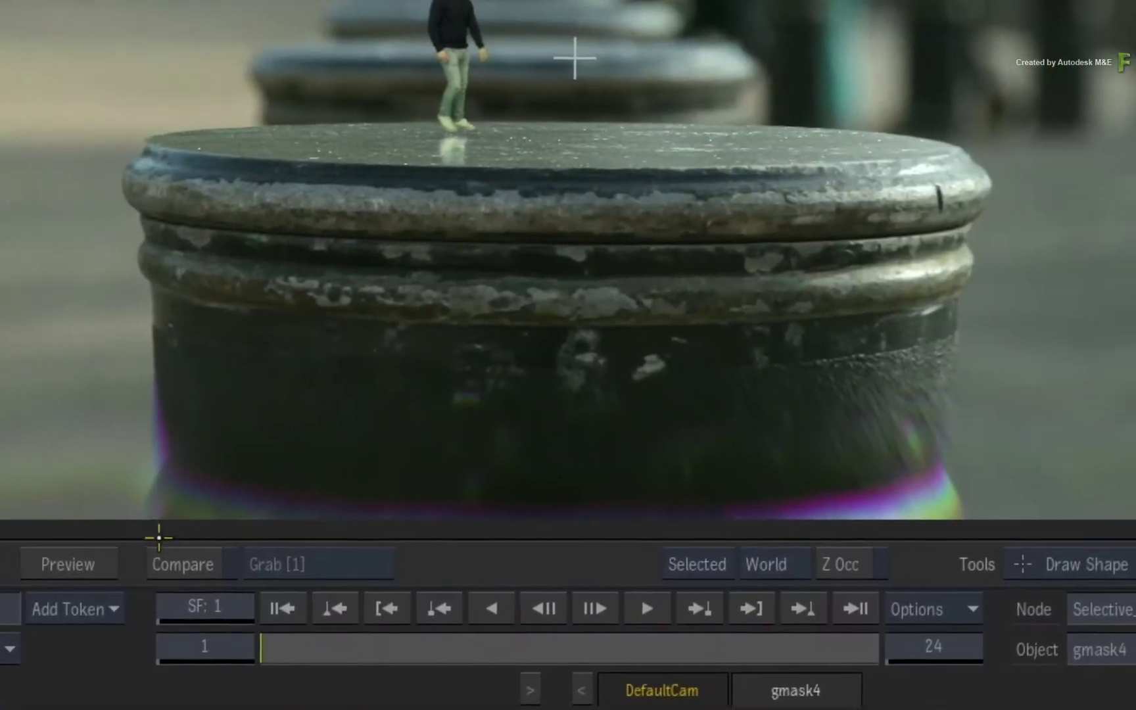
# Draw a closed mask around the front bollard's body, following both sides and the groove beneath its top rim
pyautogui.click(723, 709)
pyautogui.moveTo(172, 460); pyautogui.dragTo(175, 445)
pyautogui.moveTo(153, 375); pyautogui.dragTo(150, 357)
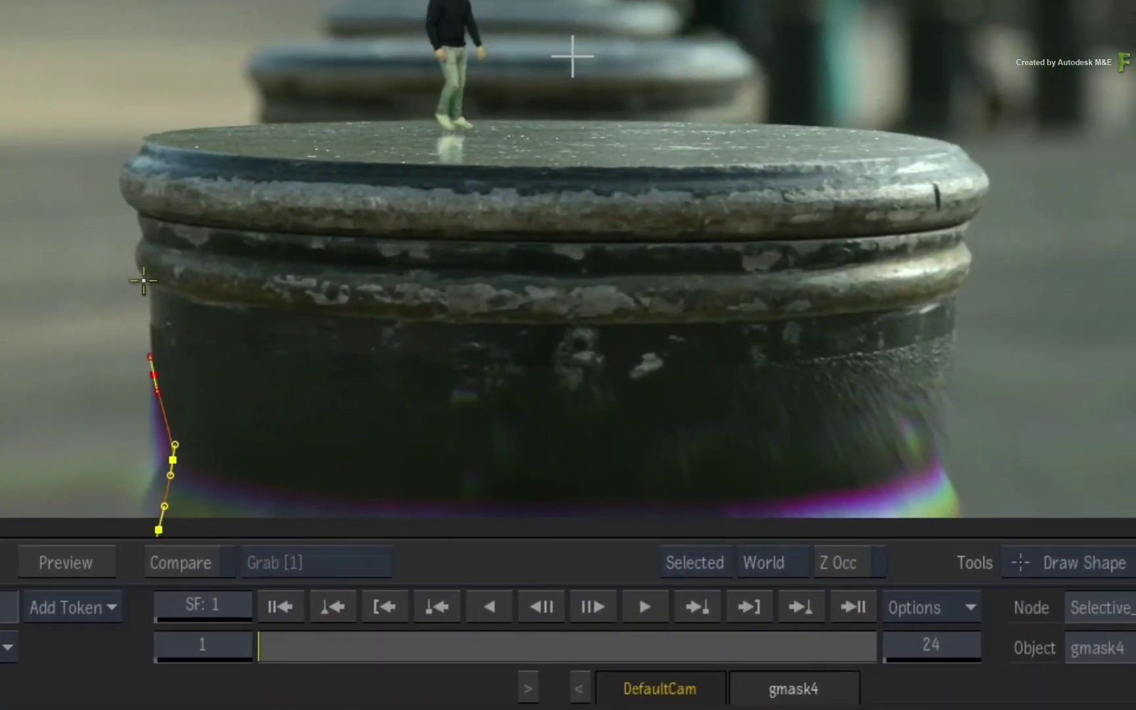
pyautogui.click(147, 282)
pyautogui.moveTo(132, 258); pyautogui.dragTo(132, 245)
pyautogui.click(144, 236)
pyautogui.click(136, 217)
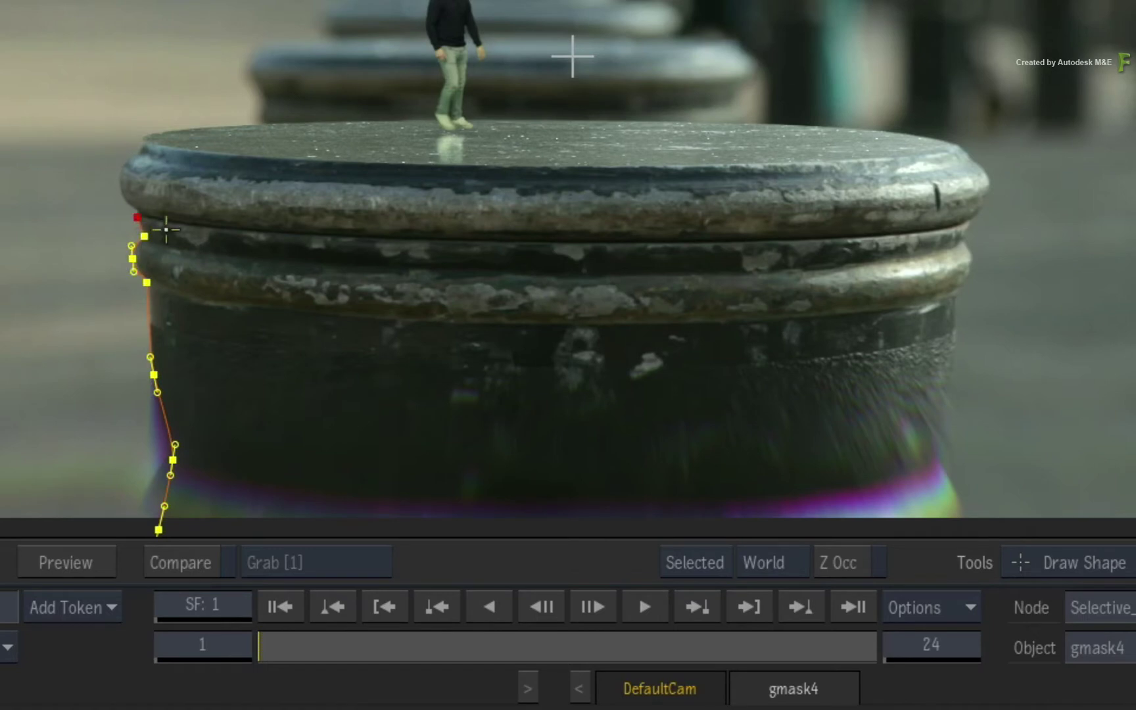
pyautogui.moveTo(569, 238); pyautogui.dragTo(675, 239)
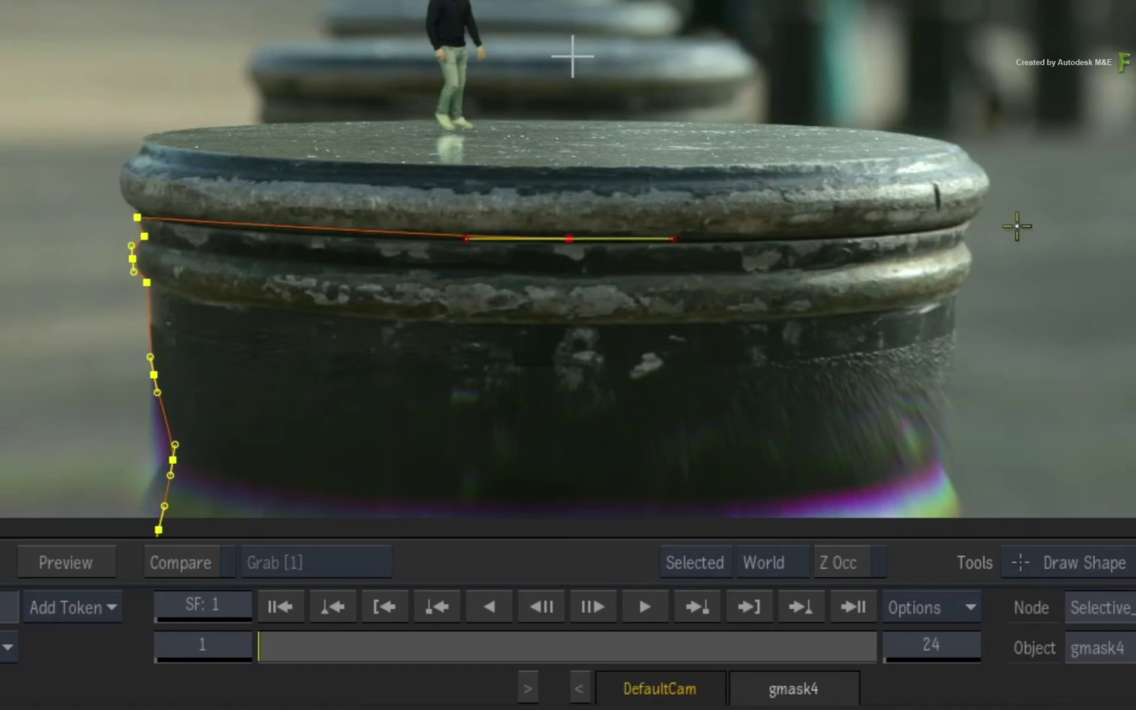
pyautogui.moveTo(966, 217); pyautogui.dragTo(974, 266)
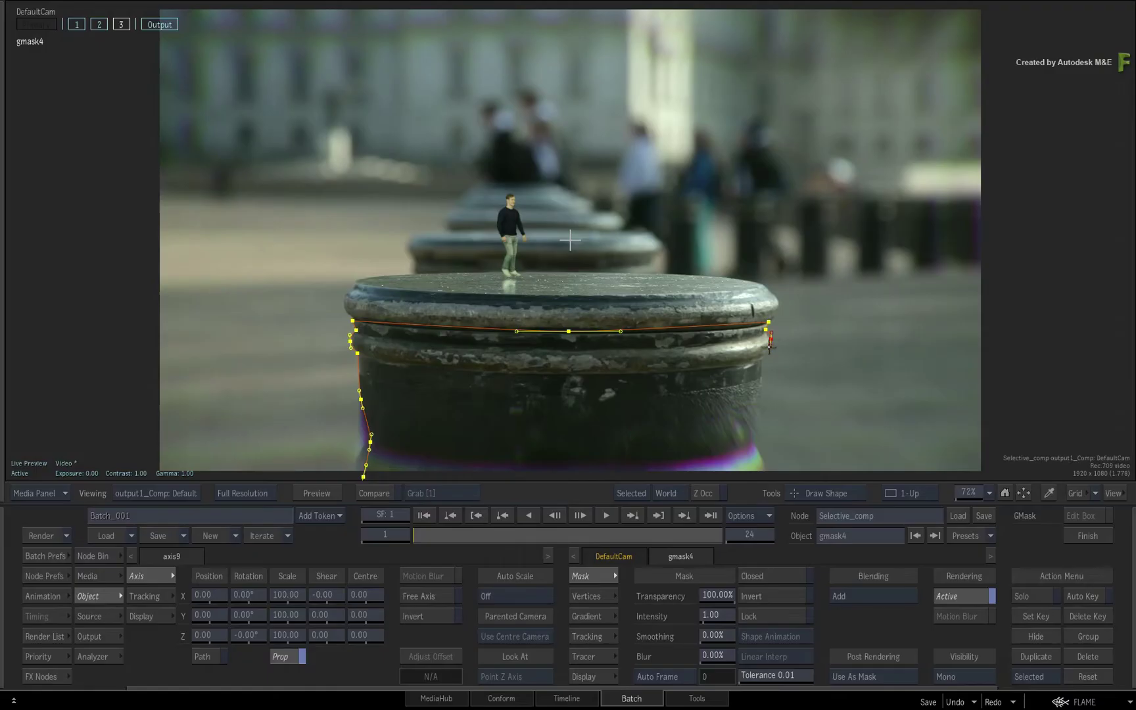
pyautogui.click(760, 375)
pyautogui.moveTo(760, 453); pyautogui.dragTo(765, 467)
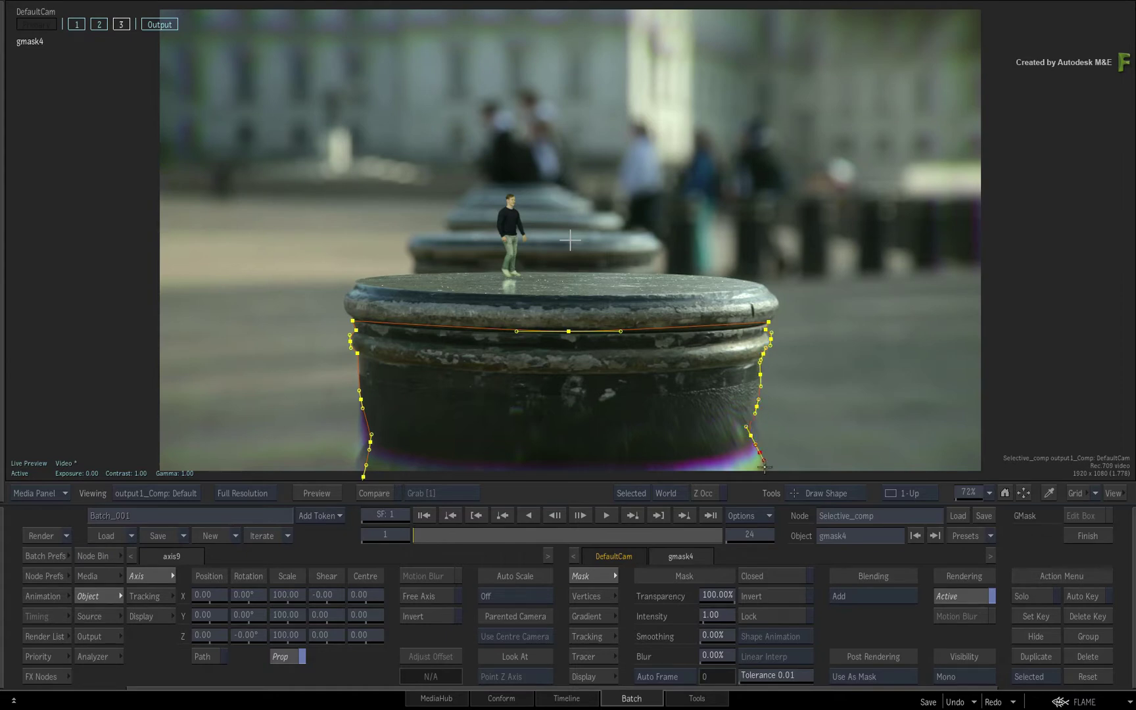
pyautogui.click(362, 476)
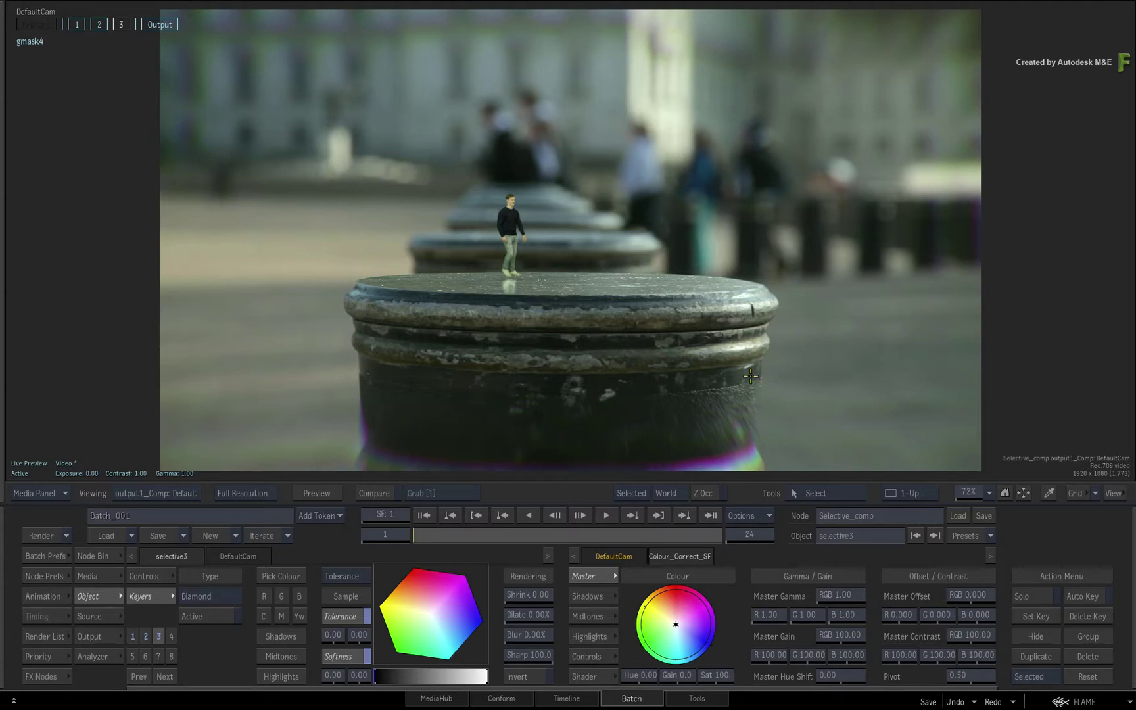
# Darken the masked bollard with Master Gamma 0.77 and Master Gain 70, and compare the image with the selective hidden and revealed
pyautogui.moveTo(858, 597); pyautogui.dragTo(842, 597)
pyautogui.moveTo(860, 643); pyautogui.dragTo(845, 642)
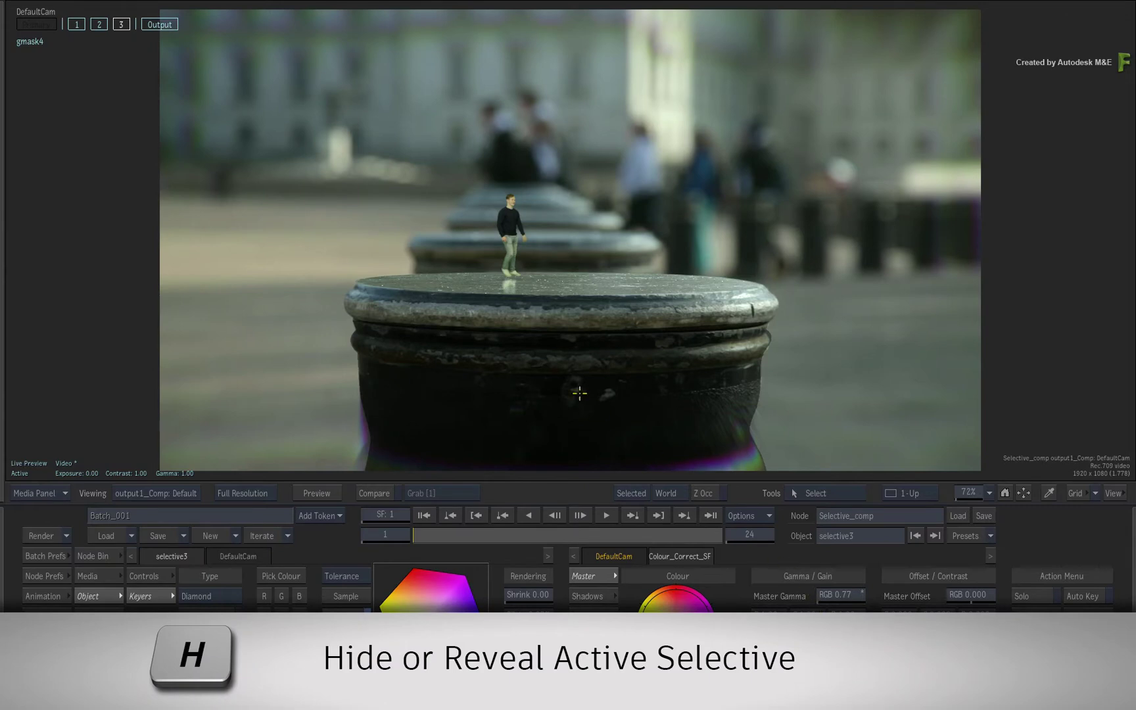
pyautogui.press('h')
pyautogui.press('h')
pyautogui.press('h')
pyautogui.press('h')
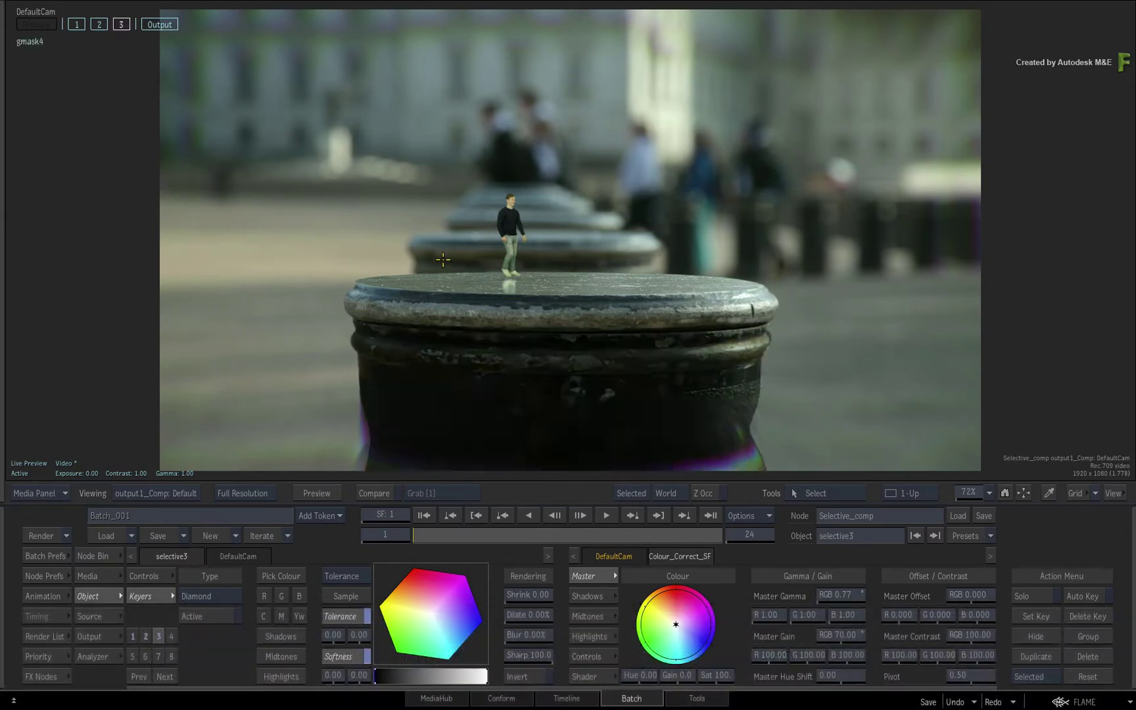
pyautogui.press('h')
pyautogui.press('h')
# Add a gradient point on the bollard mask's upper edge and pull it inward to soften the mask's falloff, clearing the selection
pyautogui.click(31, 42)
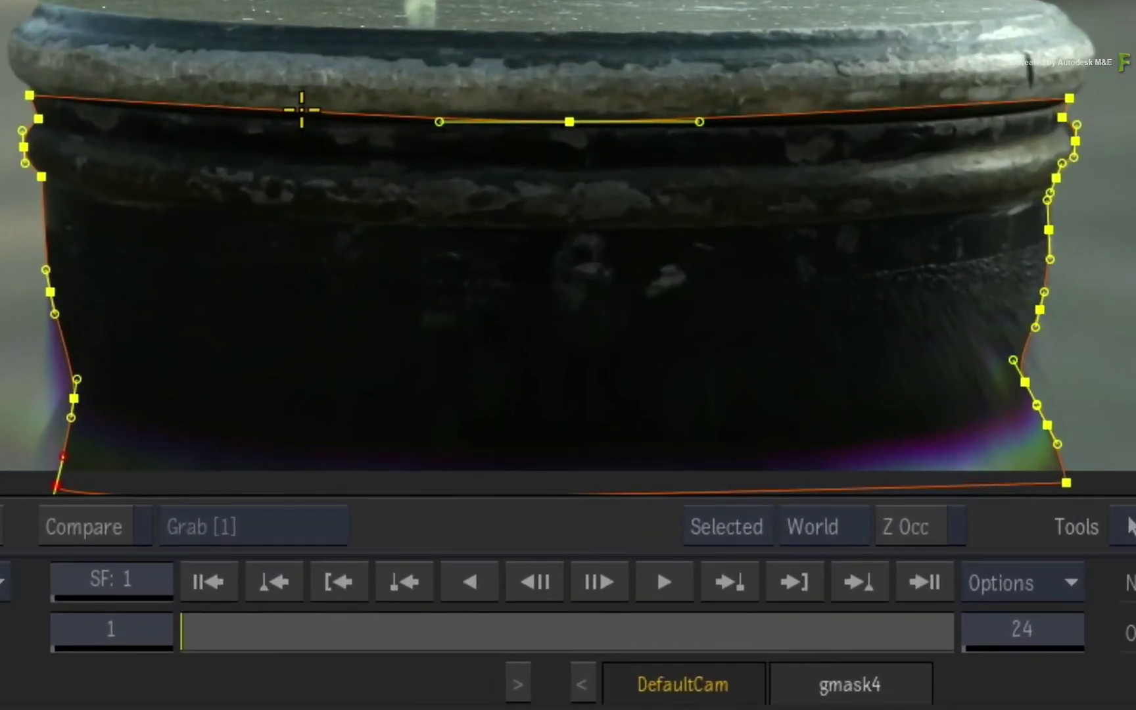
pyautogui.rightClick(254, 109)
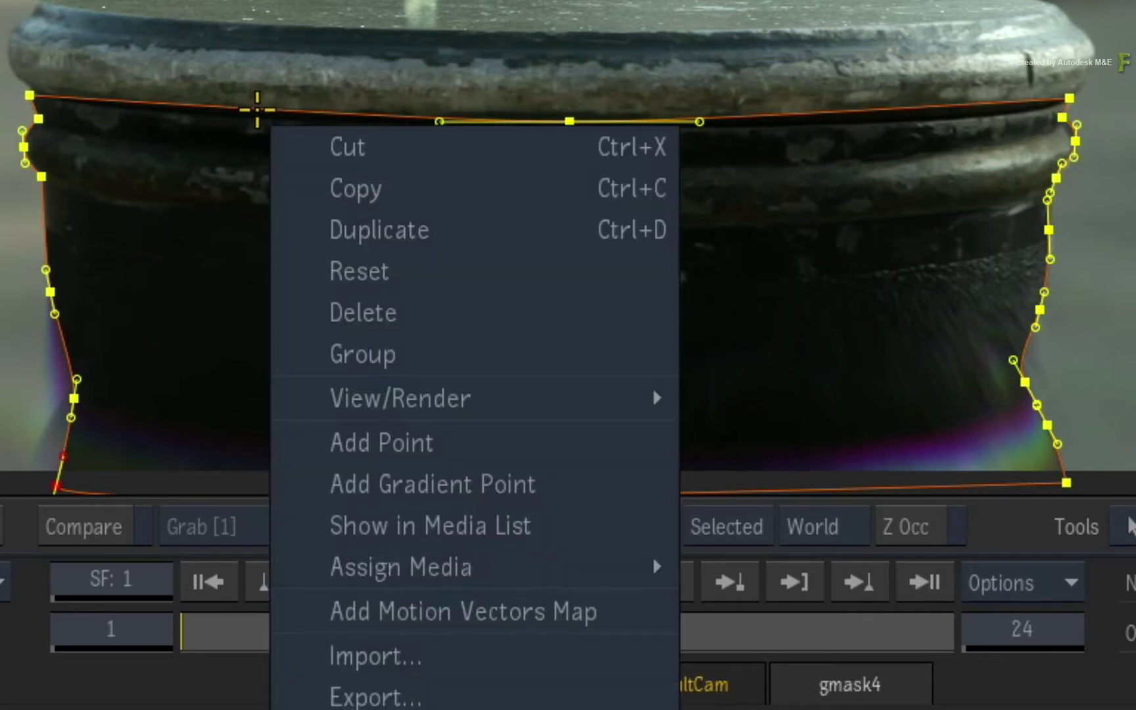
pyautogui.click(479, 483)
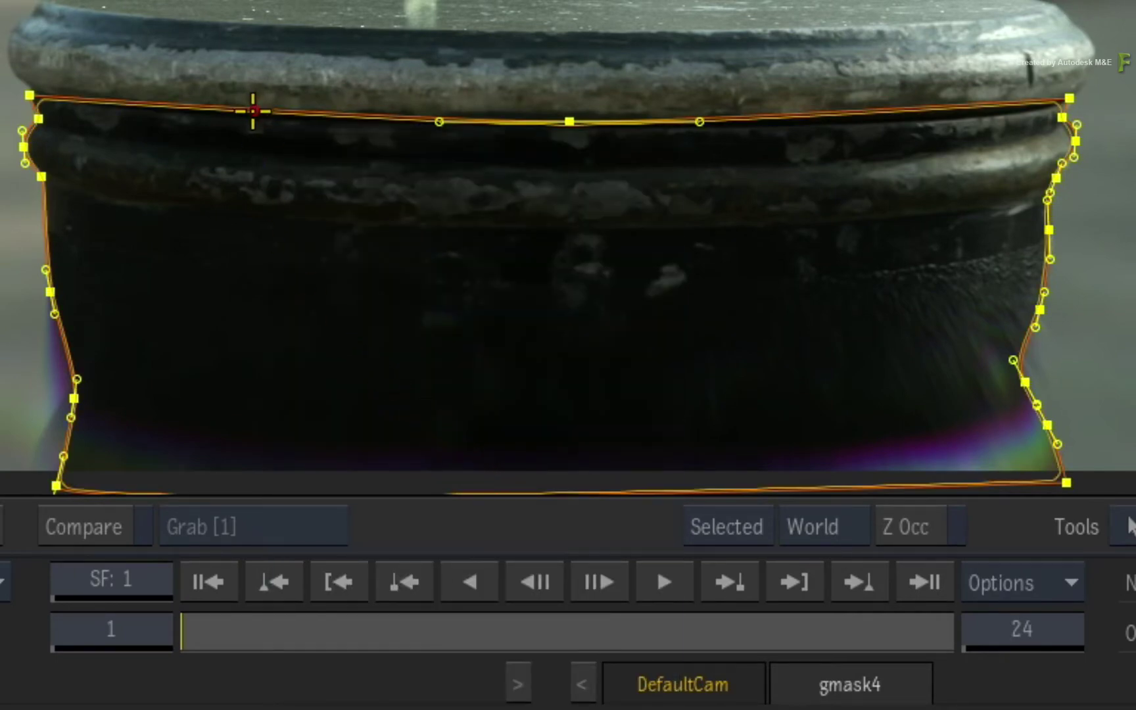
pyautogui.moveTo(254, 109); pyautogui.dragTo(267, 148)
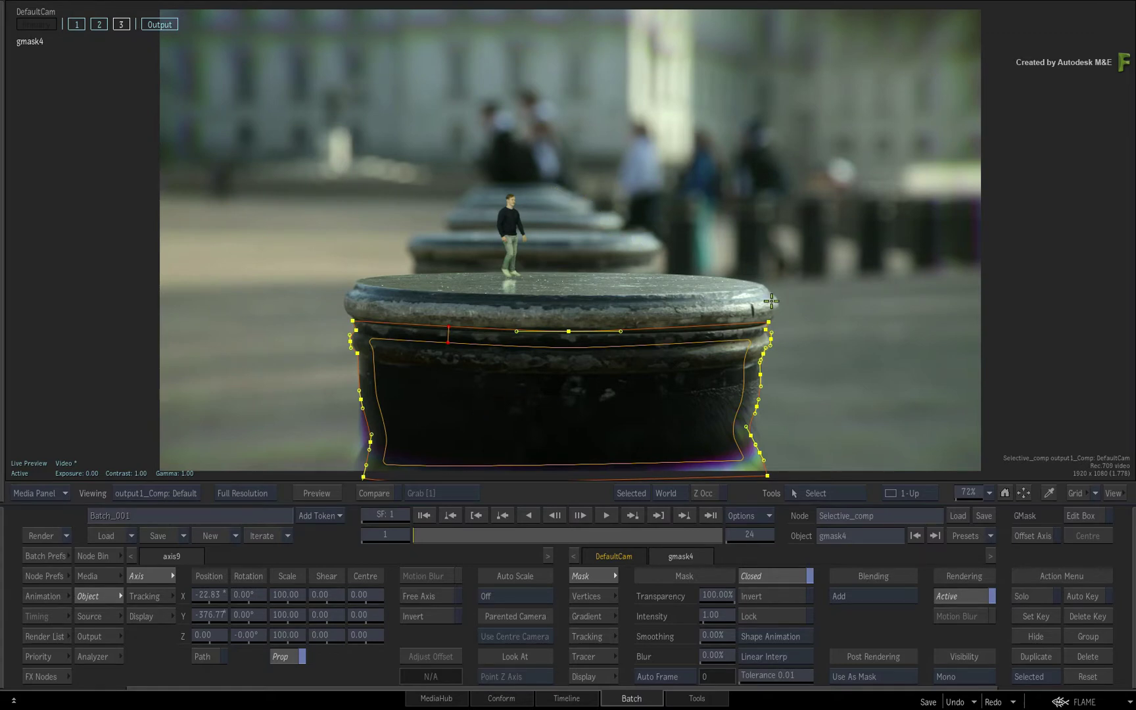
pyautogui.click(63, 164)
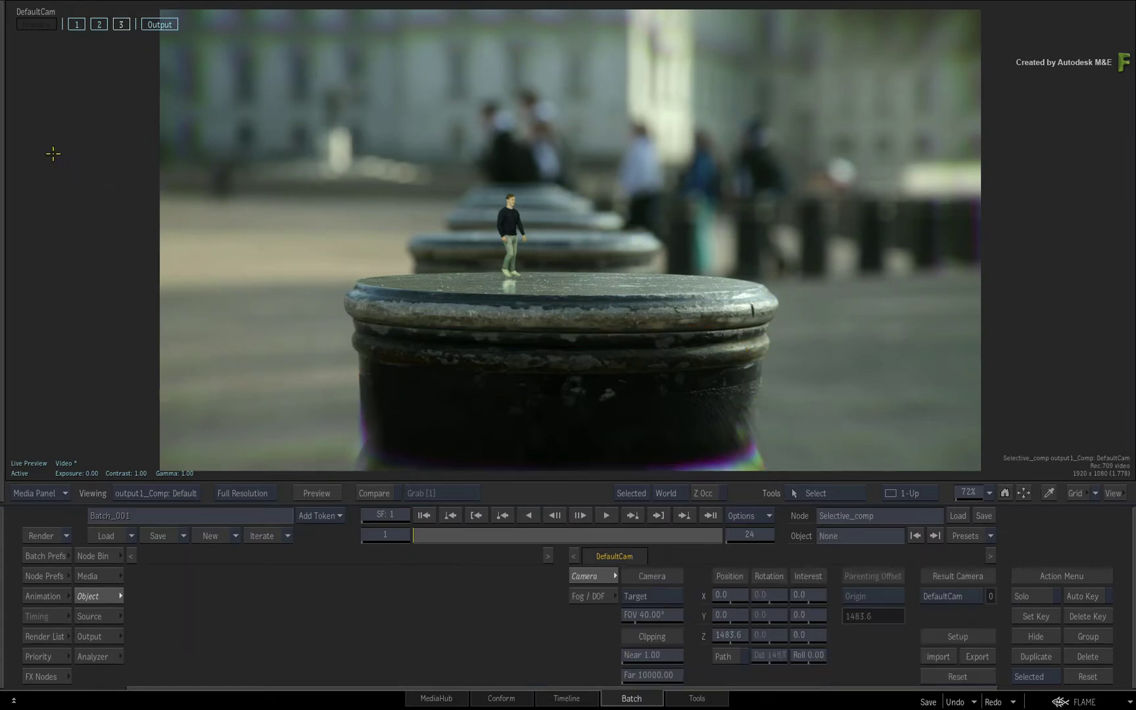
# Add a Selective with the StingrayBloomSFX Matchbox shader, and set the bloom Threshold to 0.45 and Exposure to 0.87
pyautogui.rightClick(52, 158)
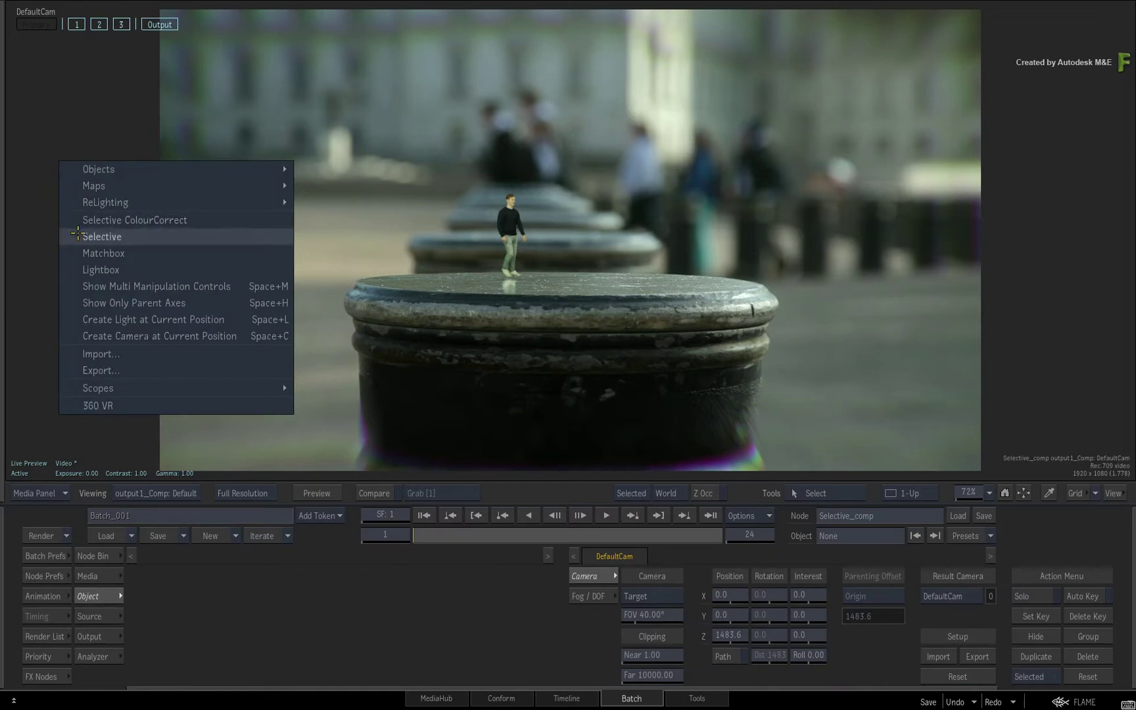
pyautogui.click(69, 235)
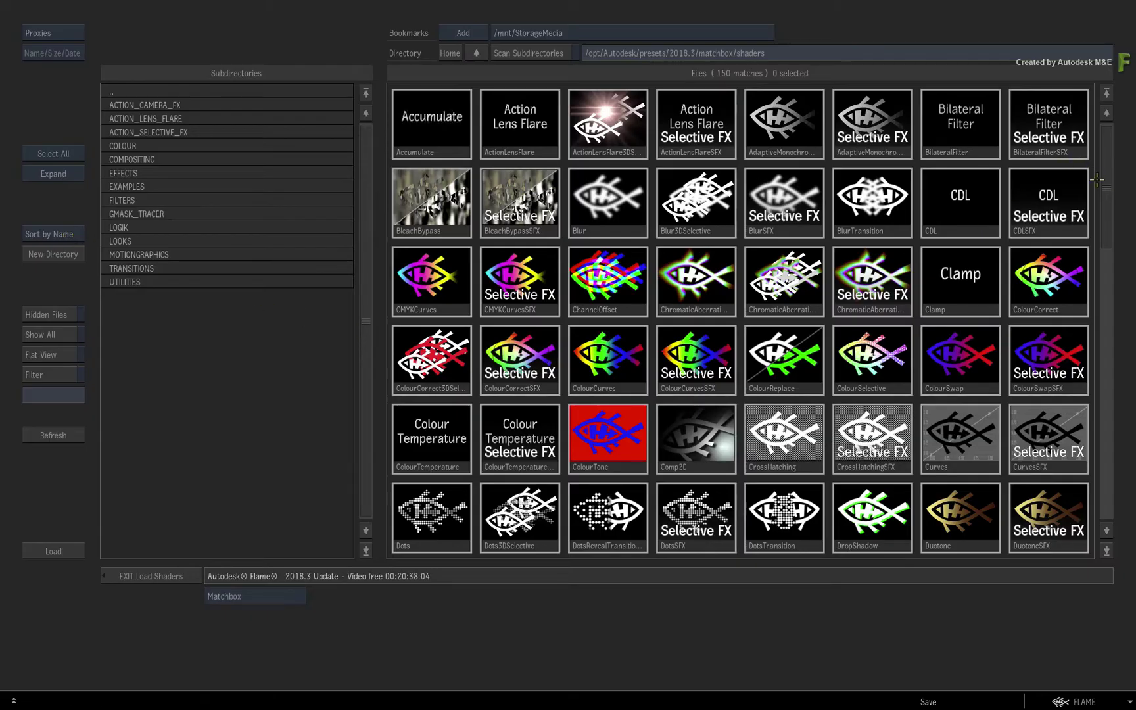
pyautogui.moveTo(1109, 204); pyautogui.dragTo(1127, 492)
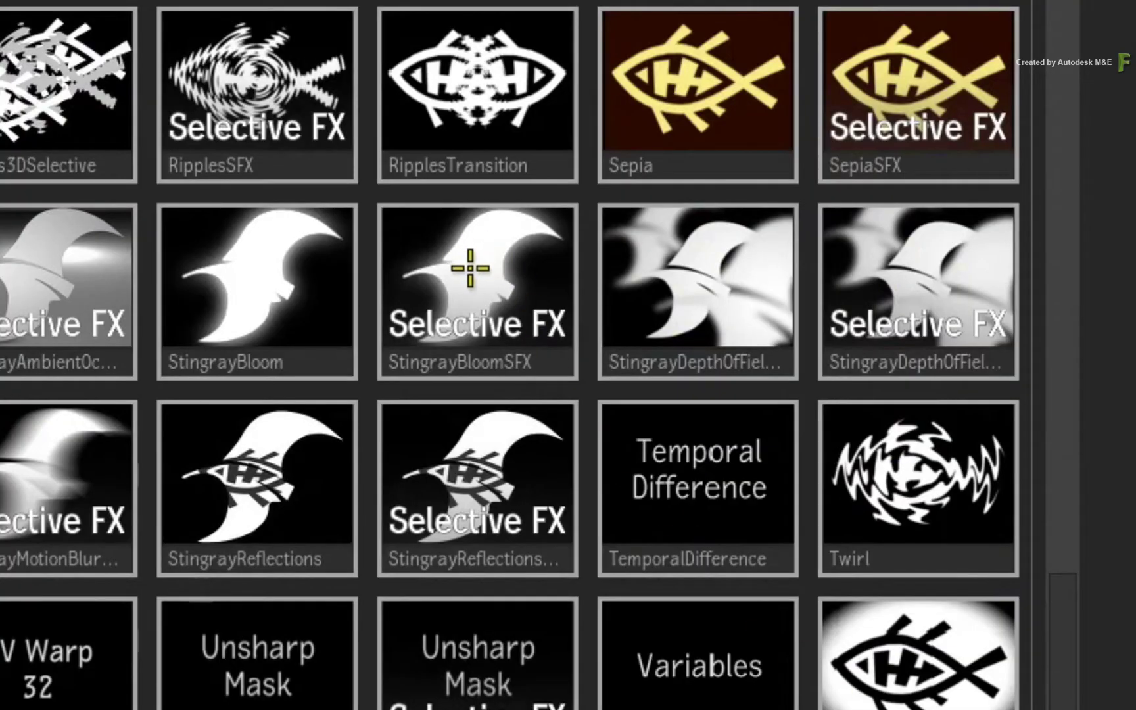
pyautogui.doubleClick(470, 267)
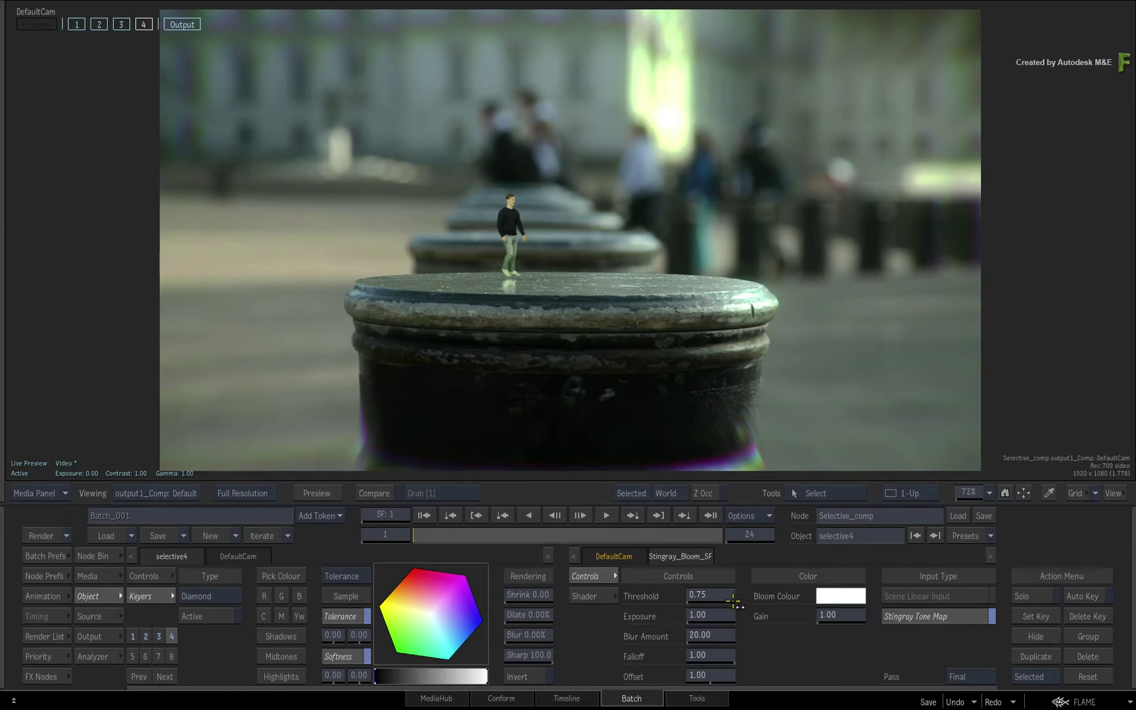
pyautogui.moveTo(728, 599)
pyautogui.mouseDown()
pyautogui.moveTo(705, 596)
pyautogui.moveTo(711, 614)
pyautogui.moveTo(711, 600)
pyautogui.mouseUp()
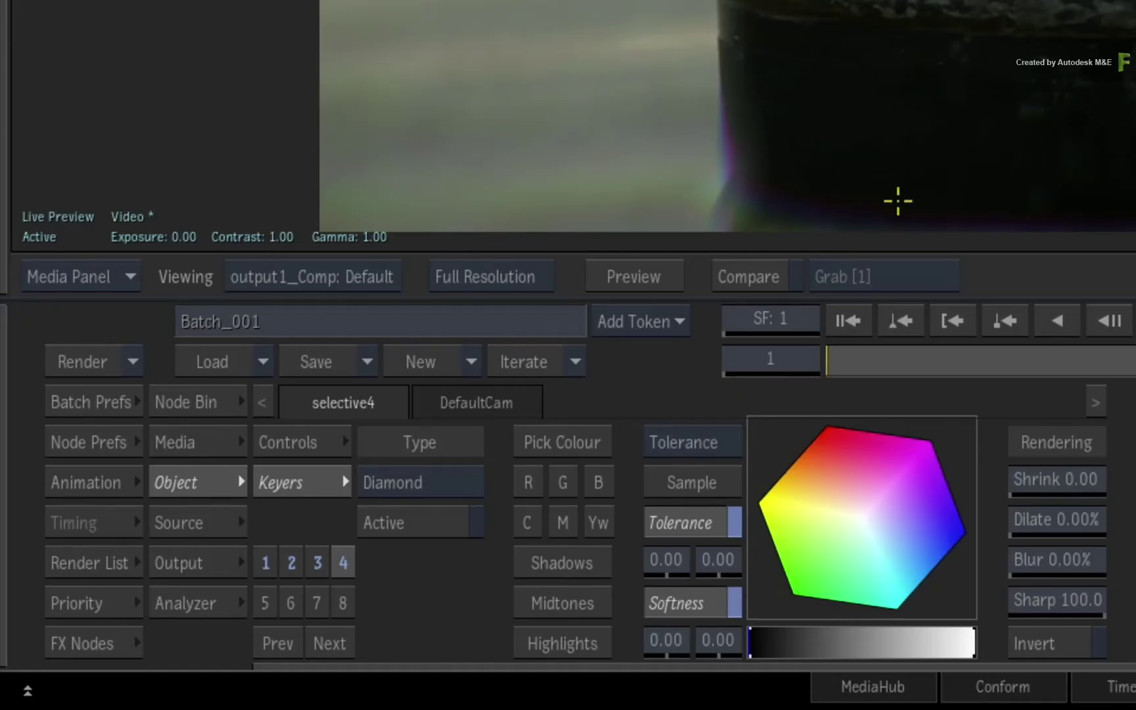
# Activate the bloom selective's Diamond keyer with the Highlights preset, and adjust the luminance softness against its matte before returning to the result view
pyautogui.click(418, 521)
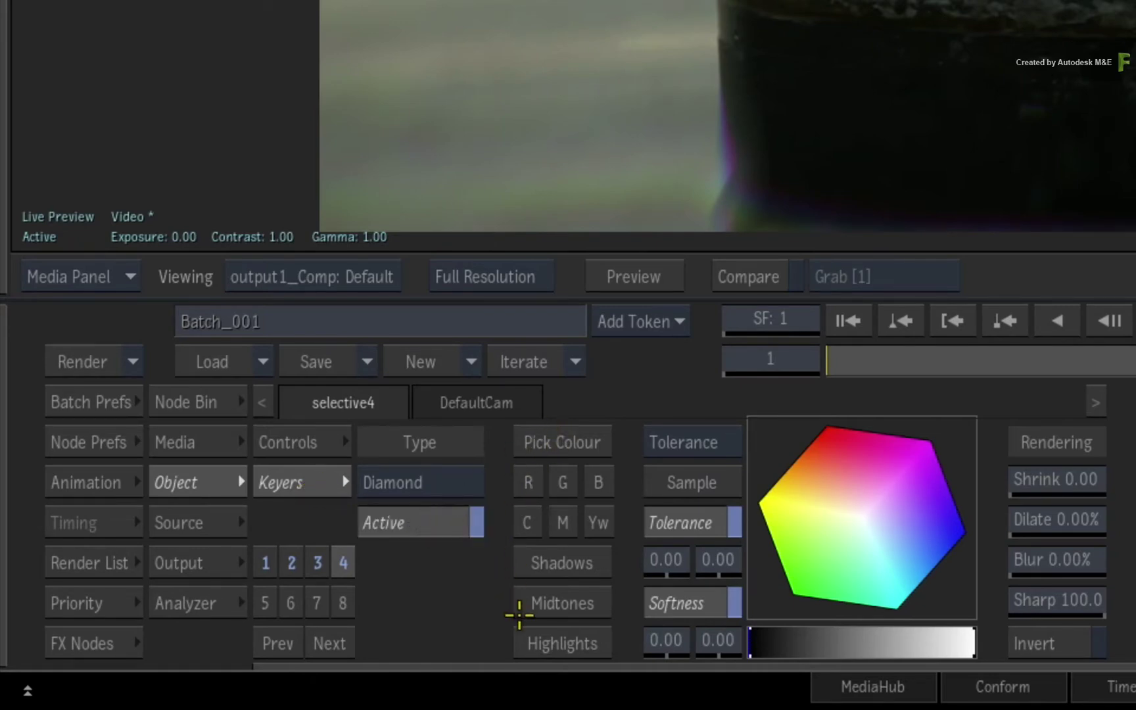
pyautogui.click(546, 641)
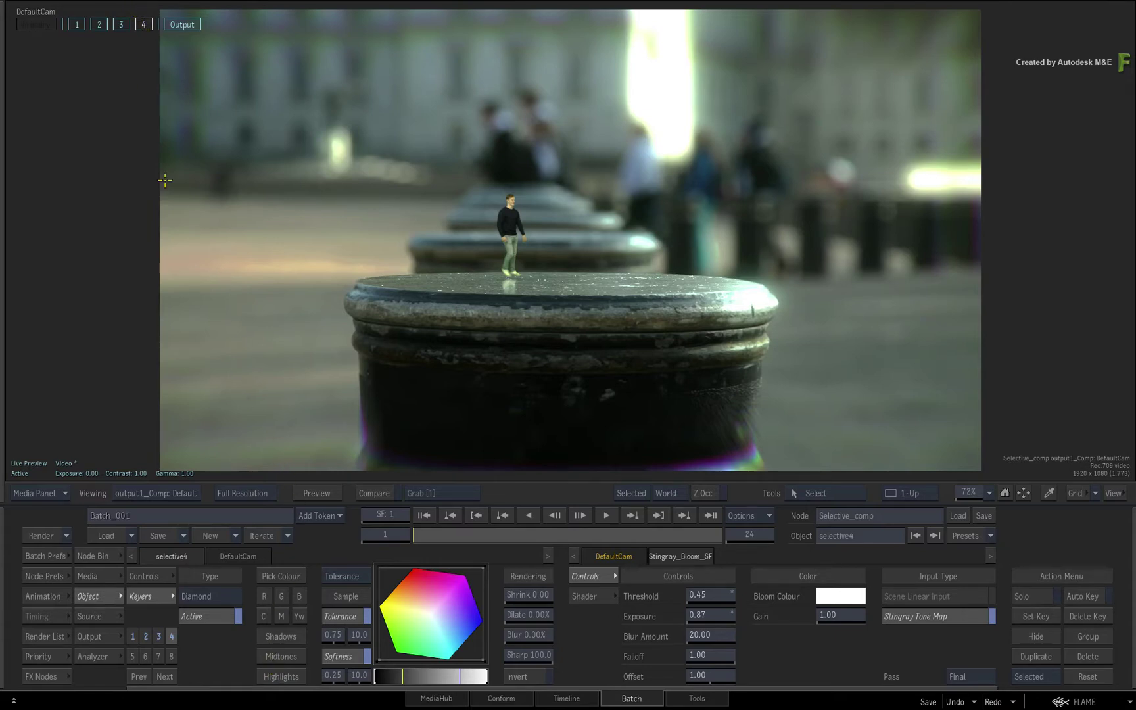
pyautogui.press('F8')
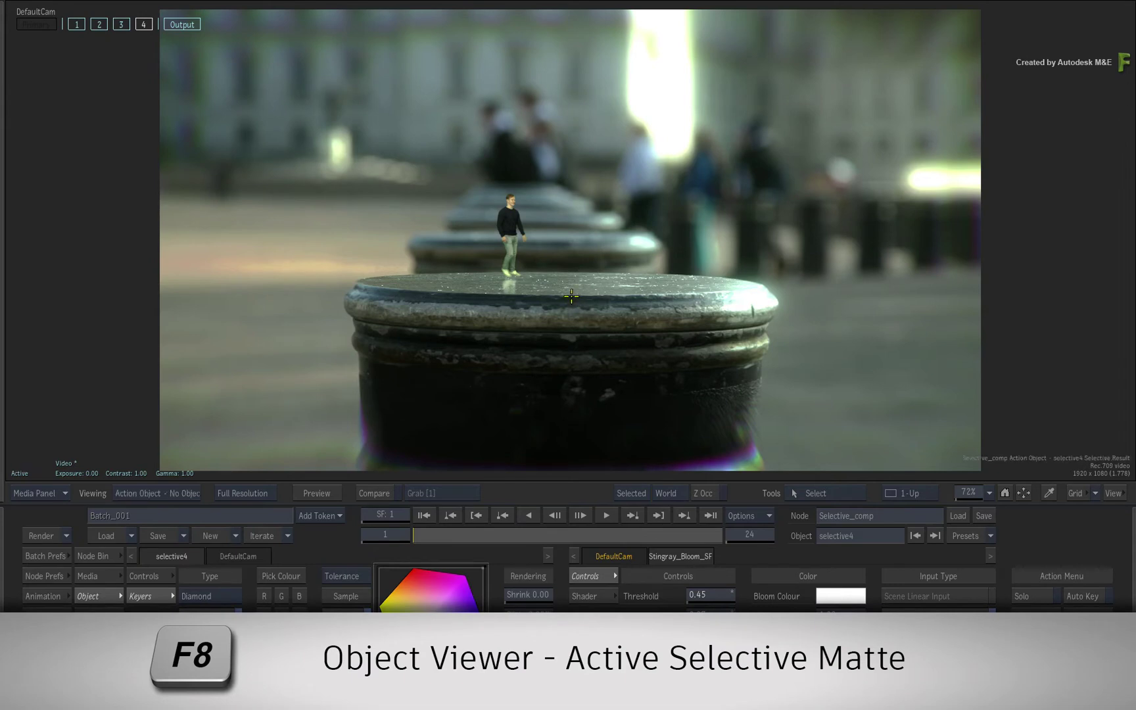
pyautogui.press('F8')
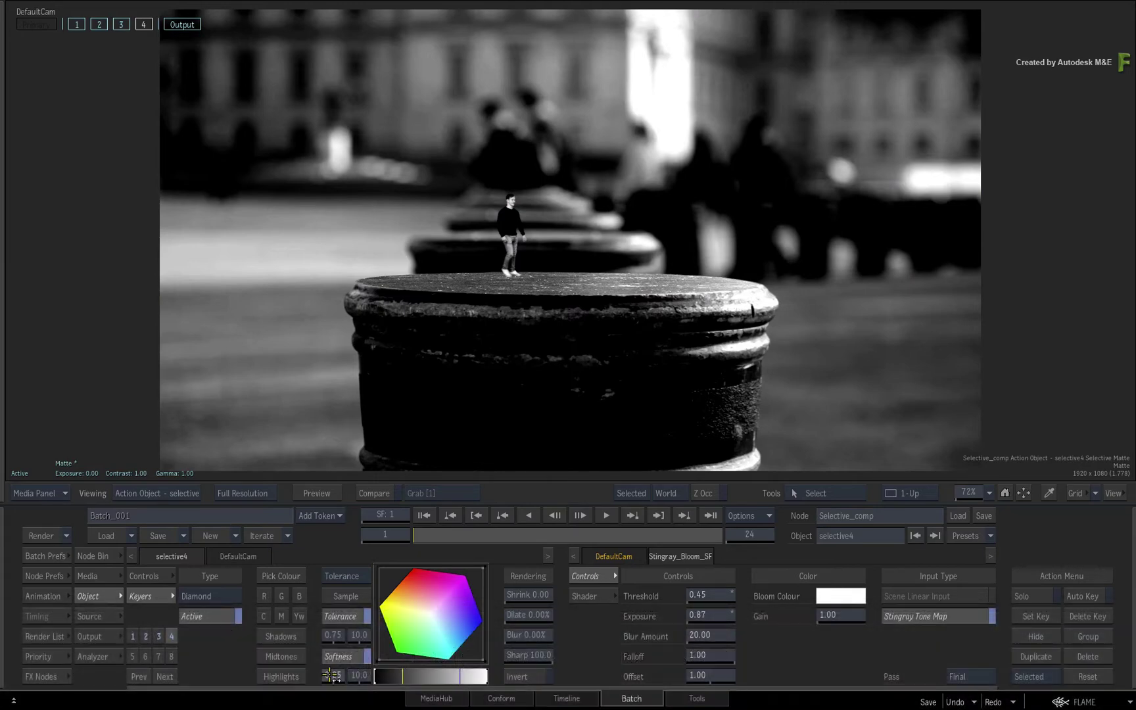
pyautogui.moveTo(337, 676); pyautogui.dragTo(332, 635)
pyautogui.press('F4')
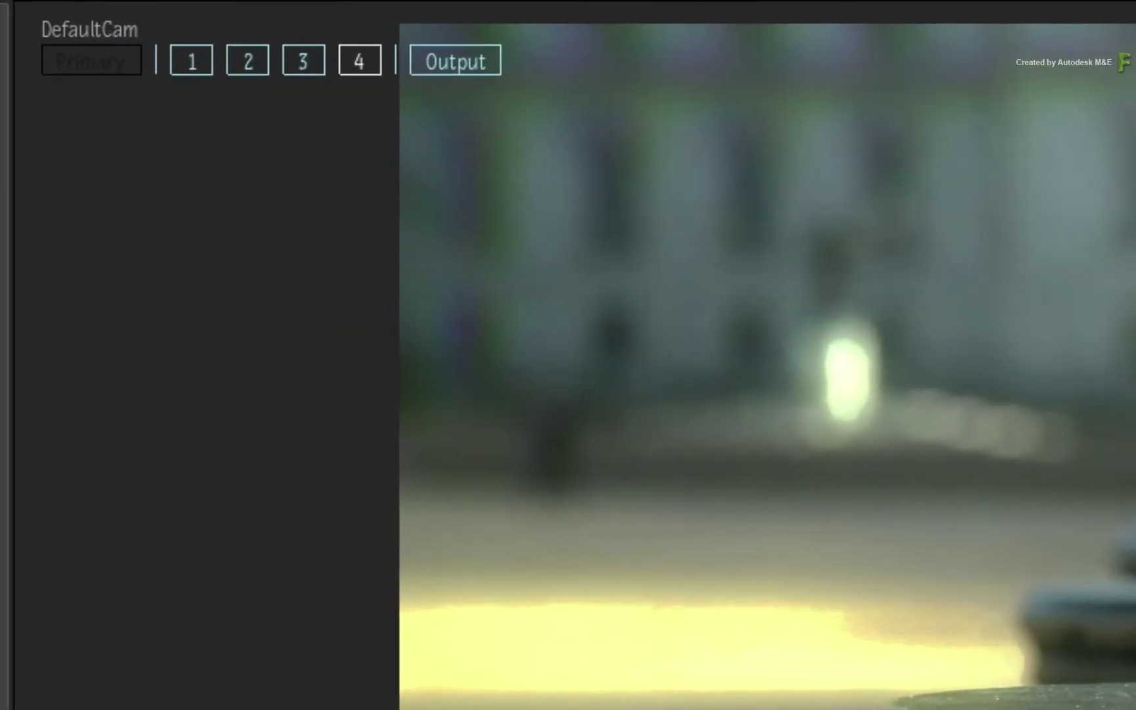
# Link a free GMask to bloom selective 4 and draw it closed around the rear bollard tops and the front bollard's upper right rim
pyautogui.rightClick(360, 61)
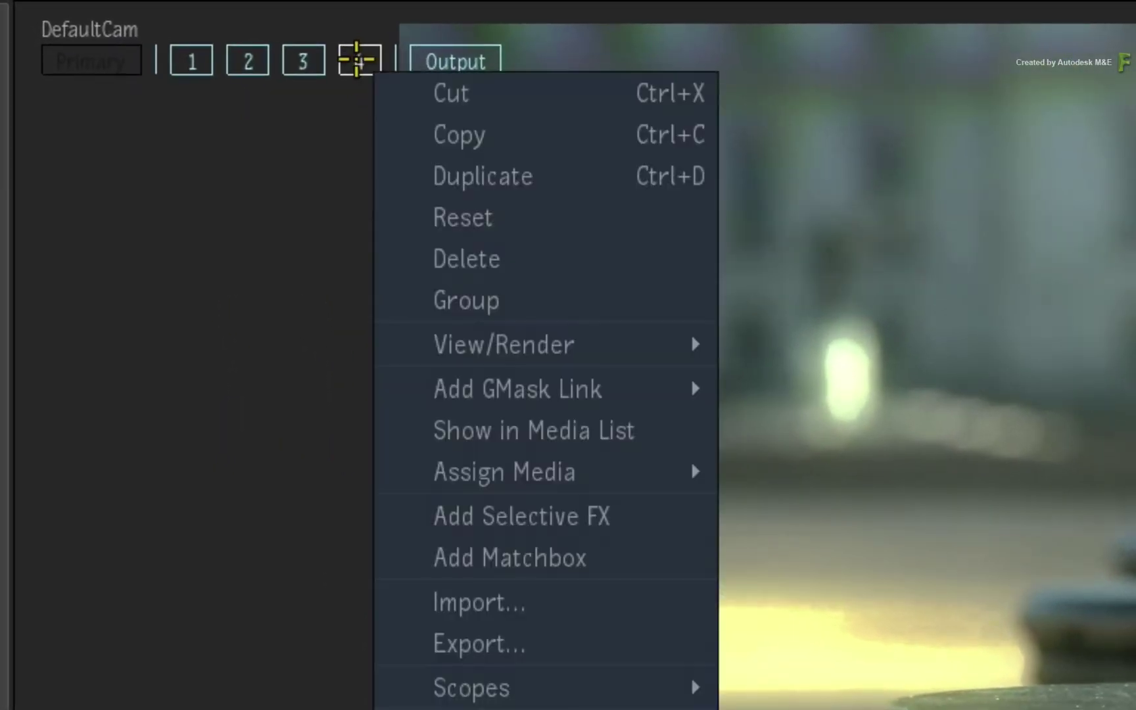
pyautogui.moveTo(671, 388)
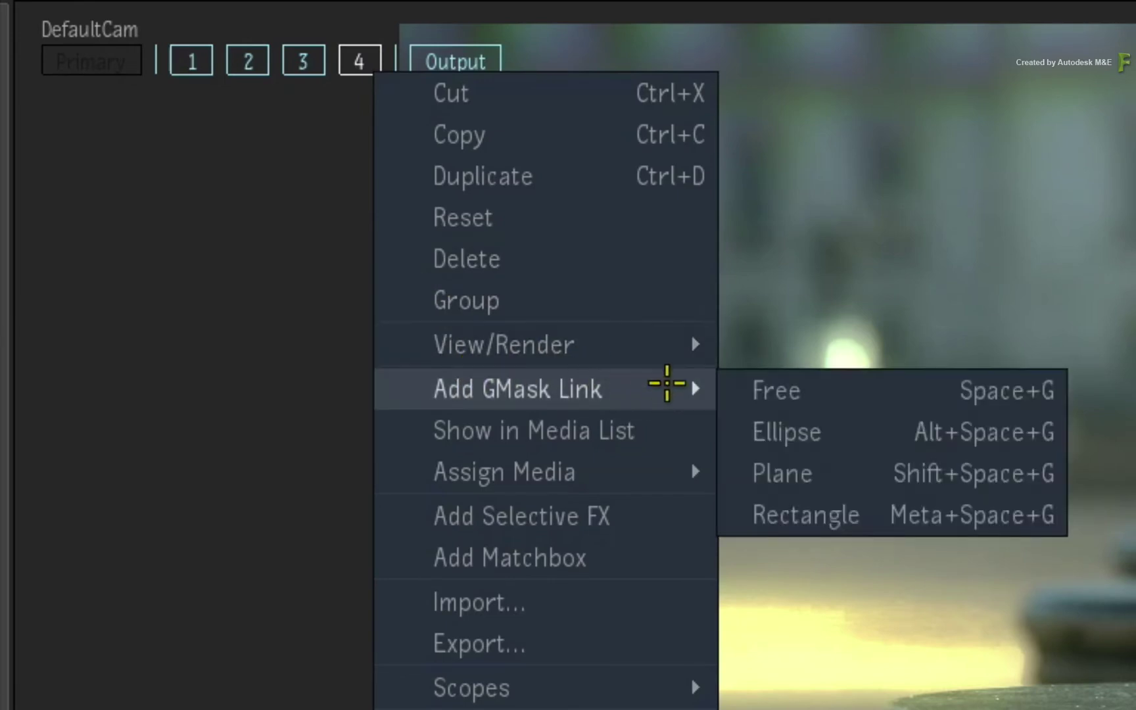
pyautogui.click(812, 392)
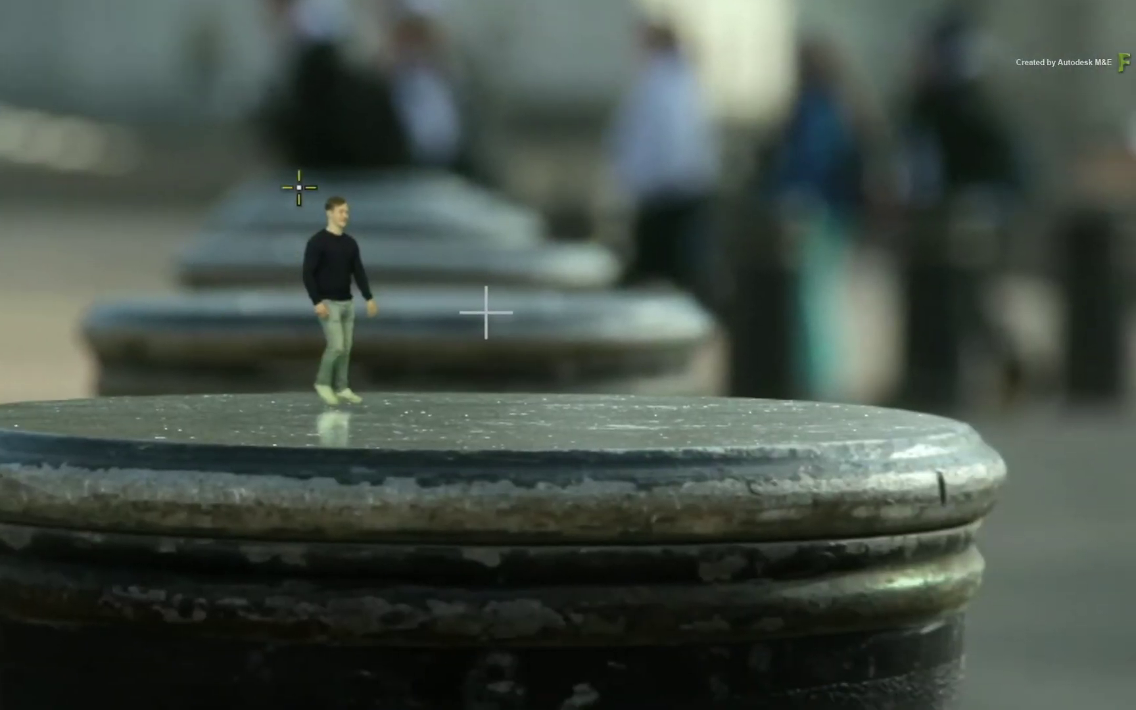
pyautogui.click(357, 197)
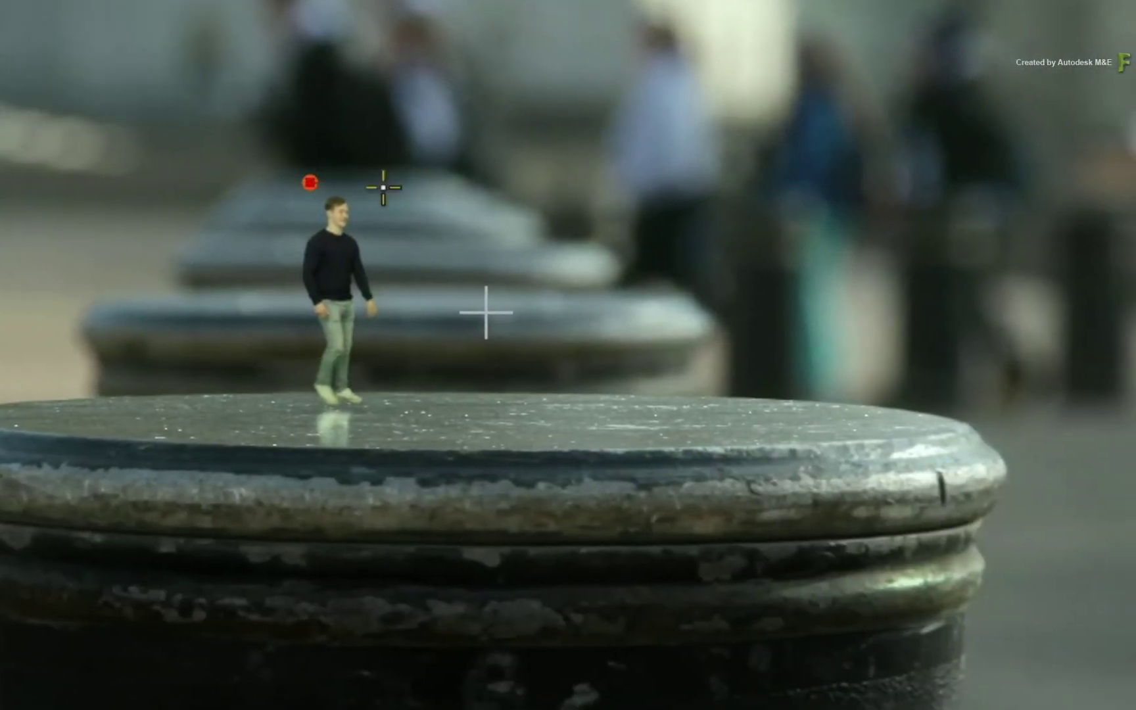
pyautogui.click(444, 175)
pyautogui.click(471, 172)
pyautogui.click(543, 189)
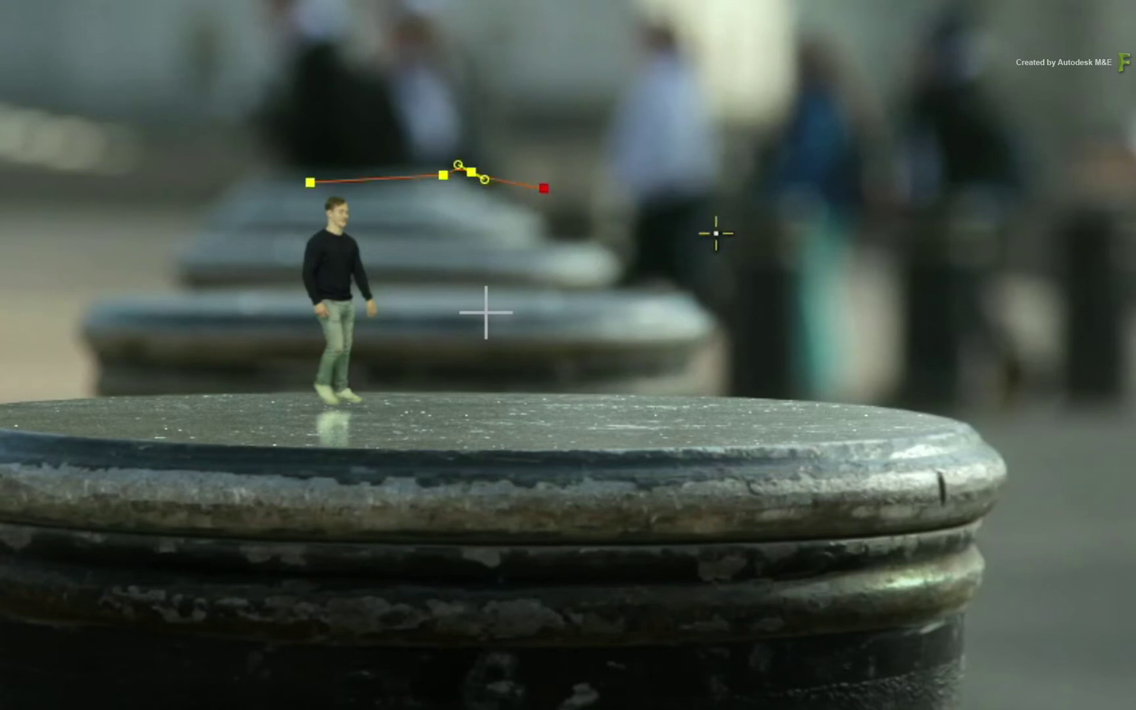
pyautogui.click(690, 255)
pyautogui.click(760, 317)
pyautogui.click(768, 371)
pyautogui.click(801, 394)
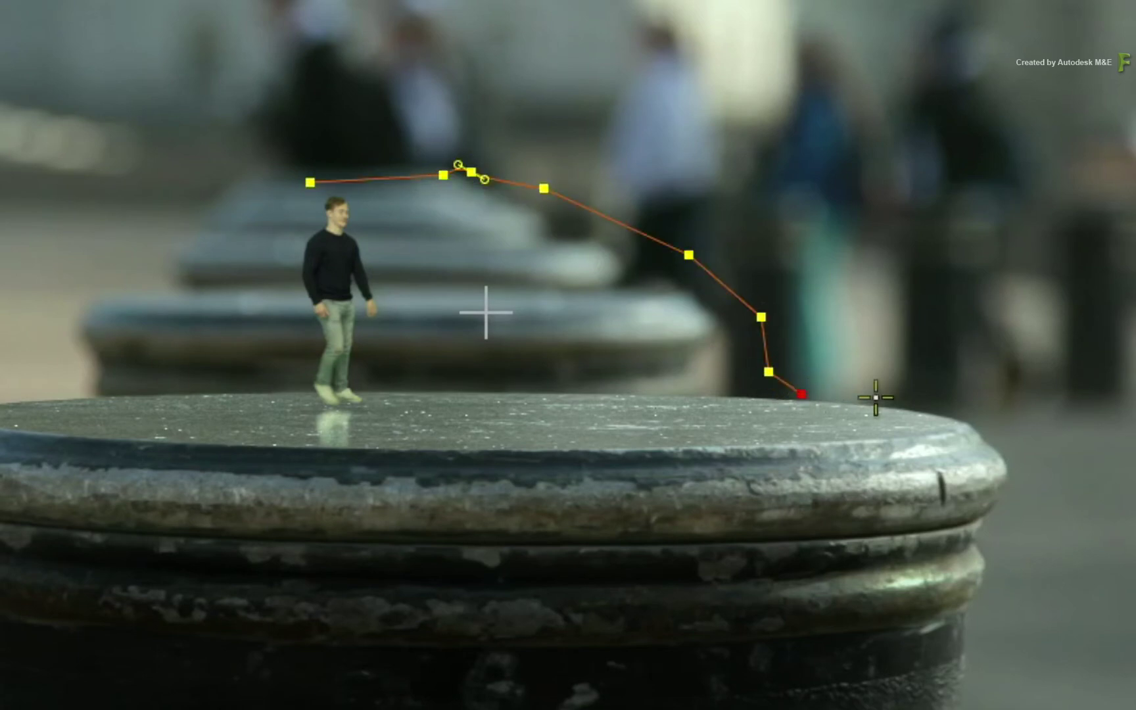
pyautogui.moveTo(971, 403); pyautogui.dragTo(989, 413)
pyautogui.moveTo(1067, 461); pyautogui.dragTo(1058, 485)
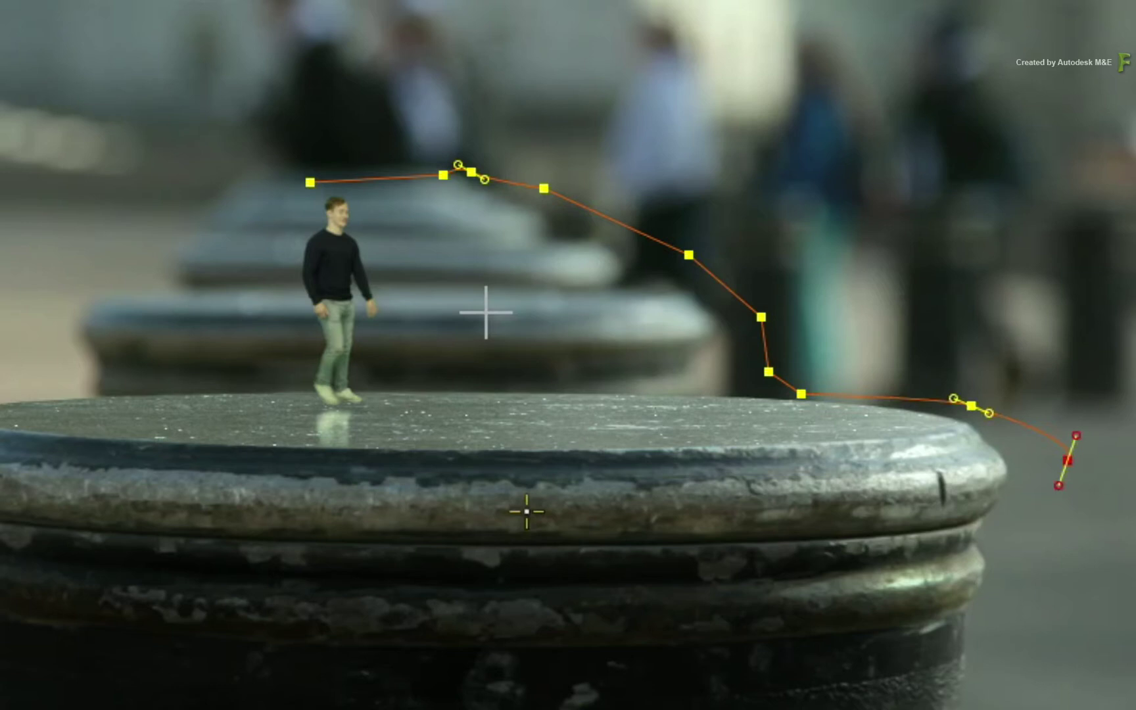
pyautogui.click(310, 495)
pyautogui.click(277, 407)
pyautogui.click(310, 182)
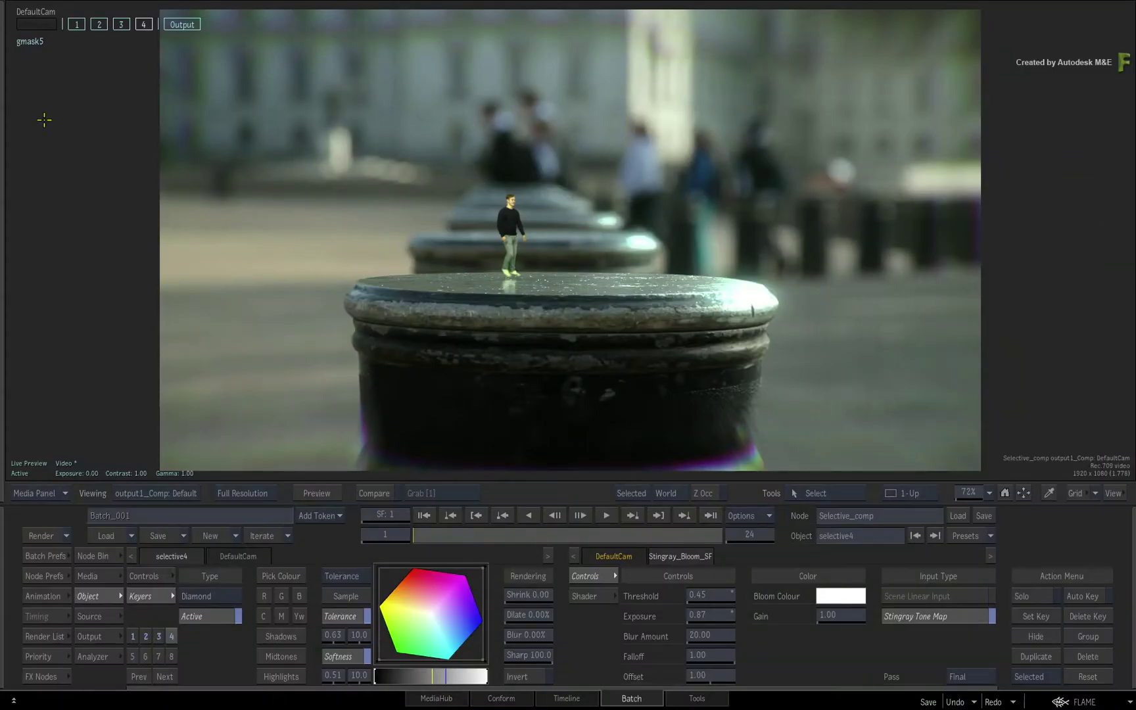
# Refine the bloom mask by moving its points along the rear bollards' upper edge and around the front bollard's right rim, clearing the selection
pyautogui.click(30, 42)
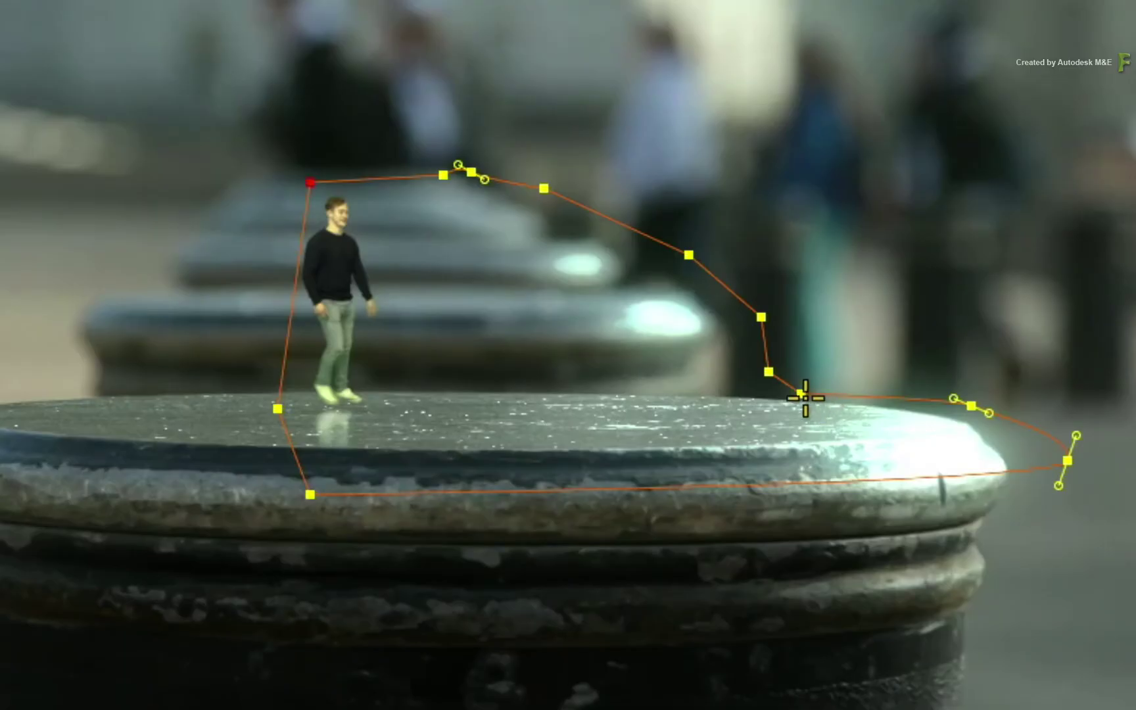
pyautogui.moveTo(696, 272); pyautogui.dragTo(730, 295)
pyautogui.moveTo(886, 445); pyautogui.dragTo(840, 385)
pyautogui.moveTo(686, 249); pyautogui.dragTo(677, 256)
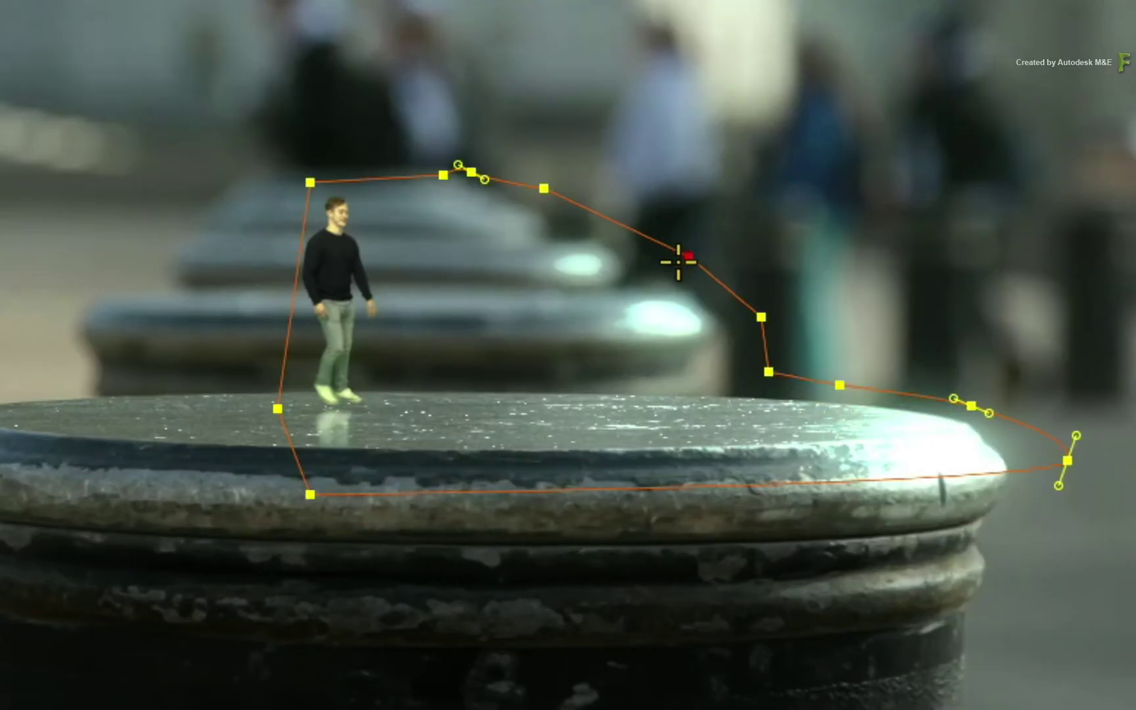
pyautogui.moveTo(469, 174); pyautogui.dragTo(495, 179)
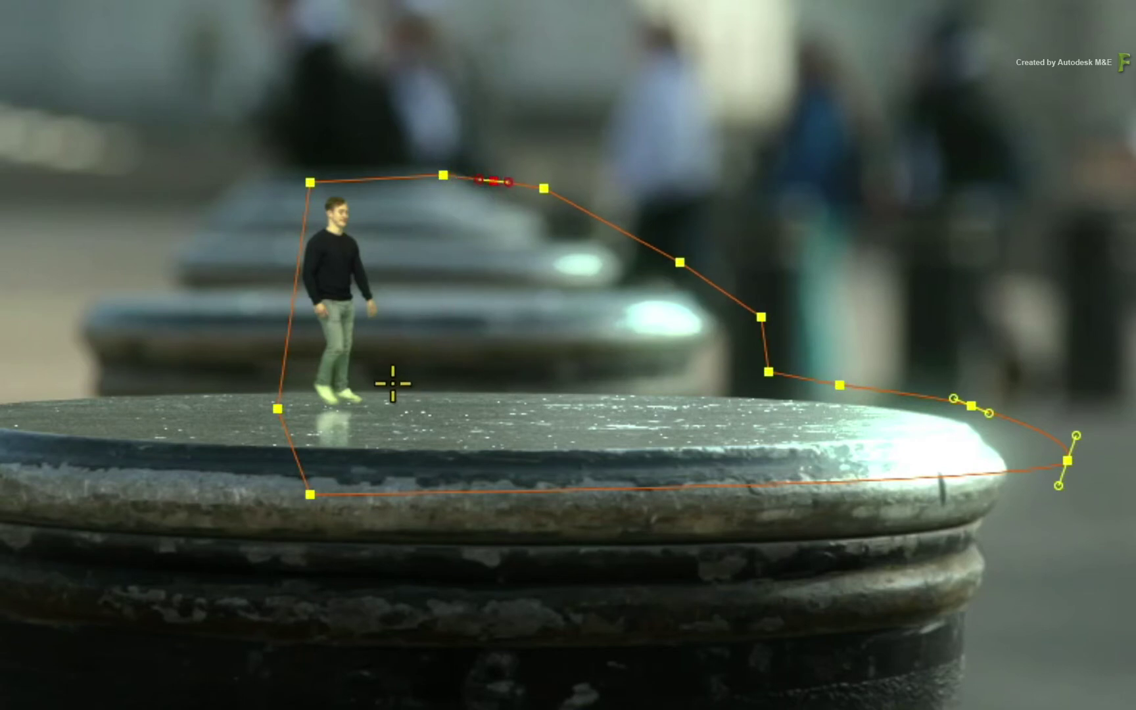
pyautogui.moveTo(1067, 460); pyautogui.dragTo(1039, 496)
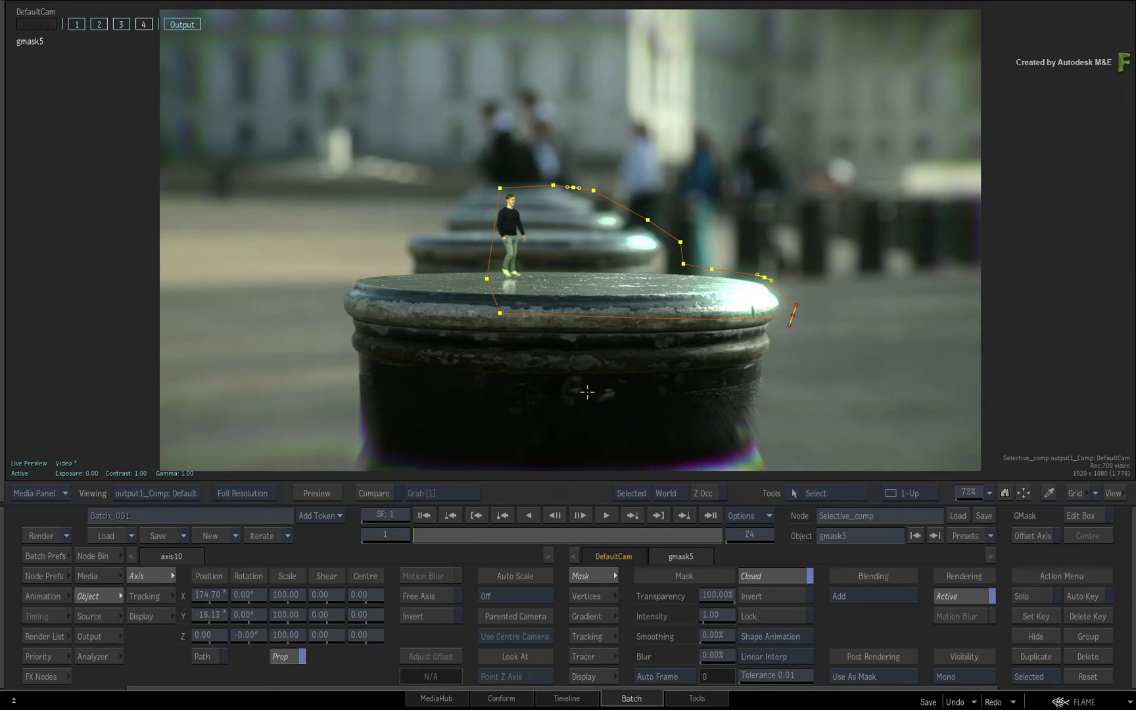
pyautogui.click(82, 154)
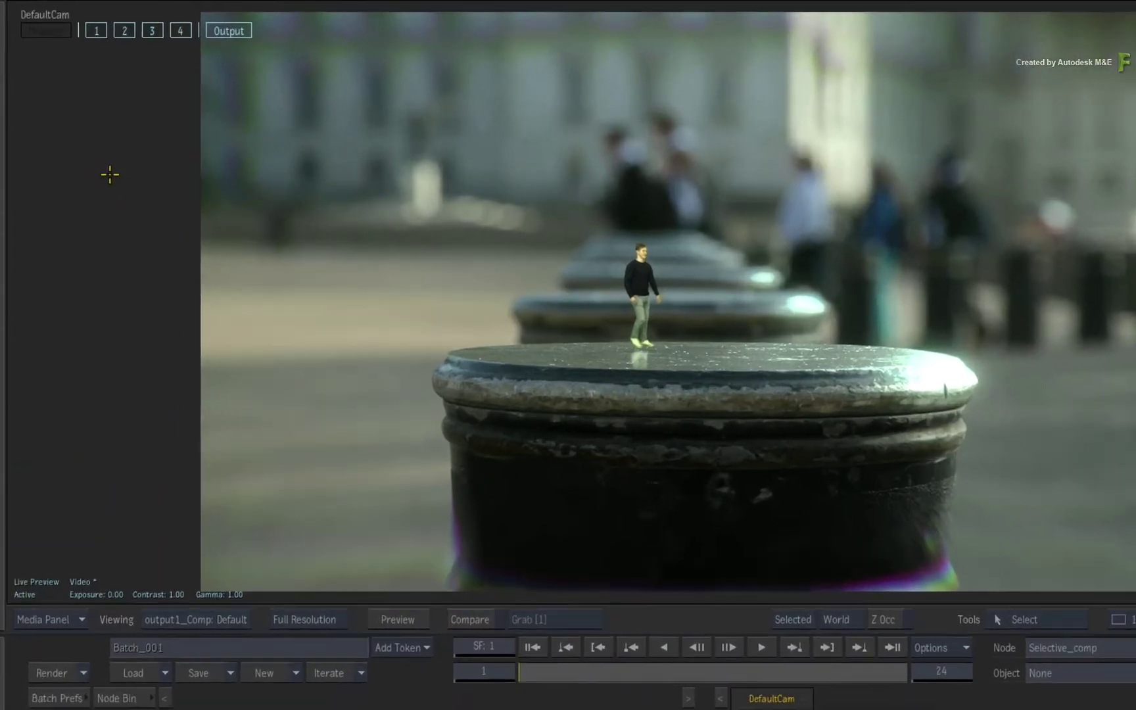
# Add a Selective ColourCorrect tinted blue with Hue 264 and Gain 10, Master Gamma 0.79, Master Gain 79 and Master Offset -0.019
pyautogui.rightClick(86, 137)
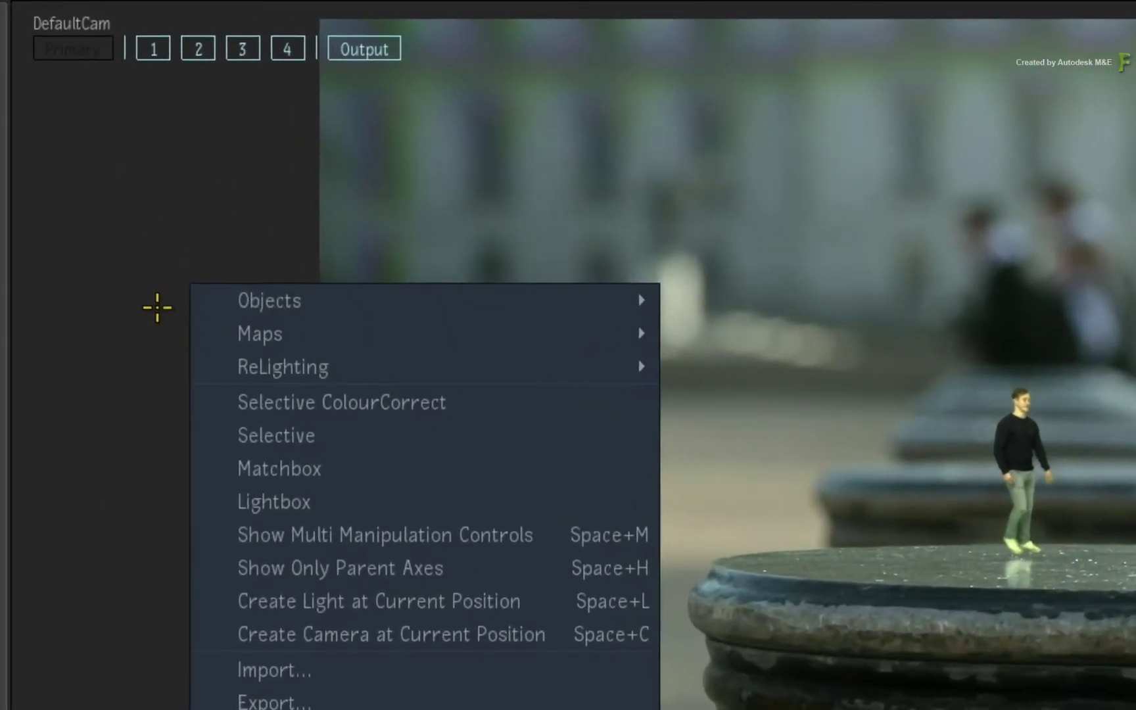
pyautogui.click(212, 404)
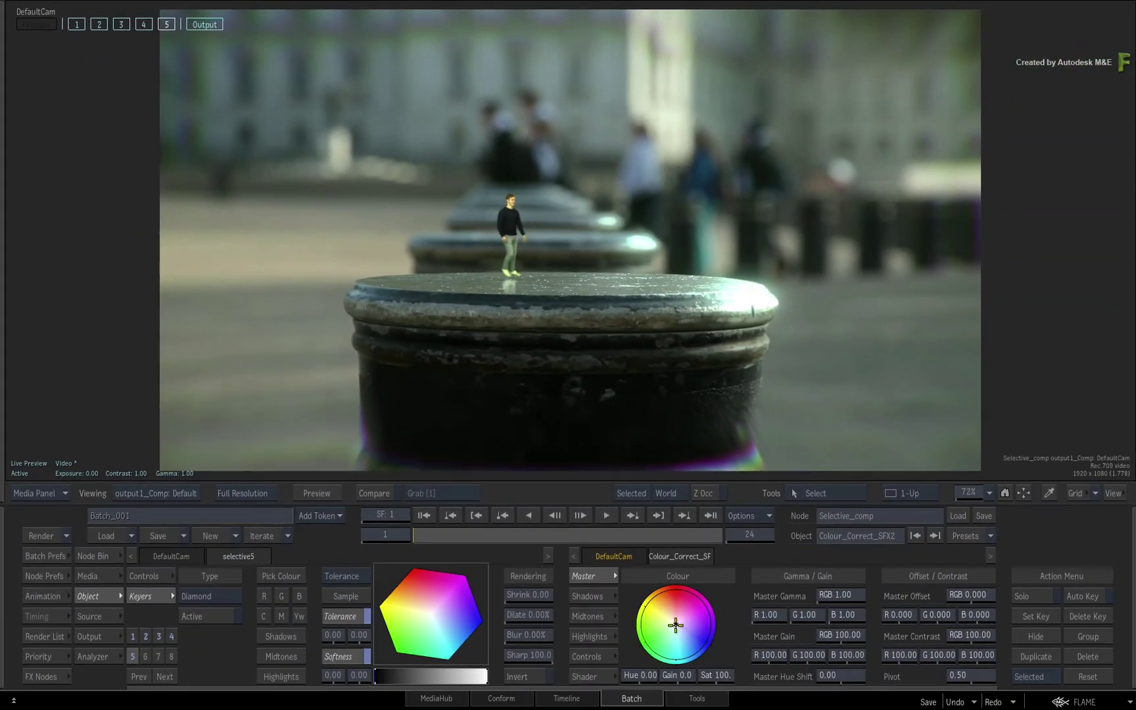
pyautogui.moveTo(676, 623); pyautogui.dragTo(767, 636)
pyautogui.moveTo(846, 595); pyautogui.dragTo(836, 633)
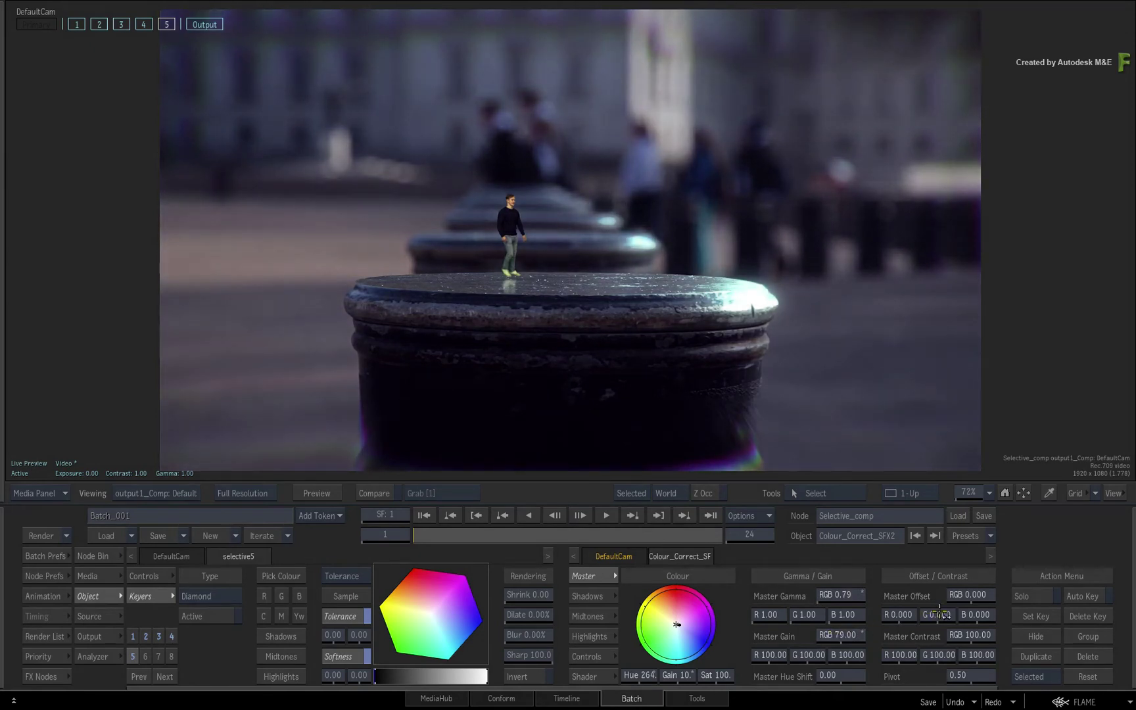
pyautogui.moveTo(967, 595); pyautogui.dragTo(959, 600)
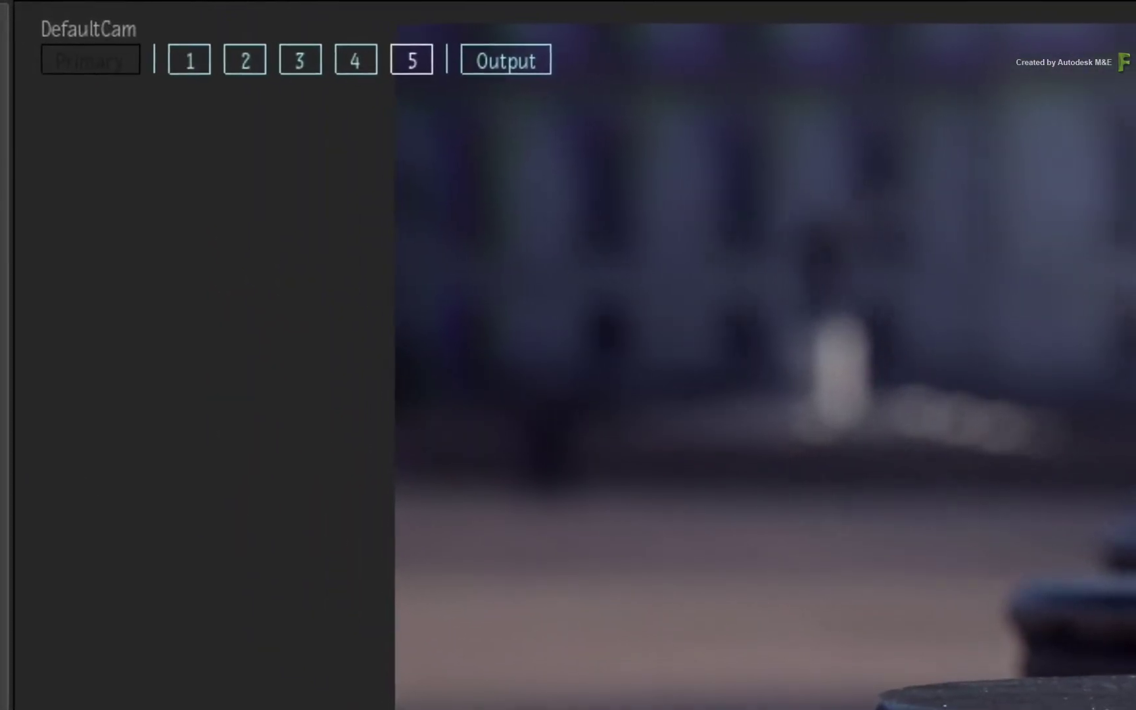
# Add the LumCurvesSFX Selective FX to selective 5
pyautogui.rightClick(413, 63)
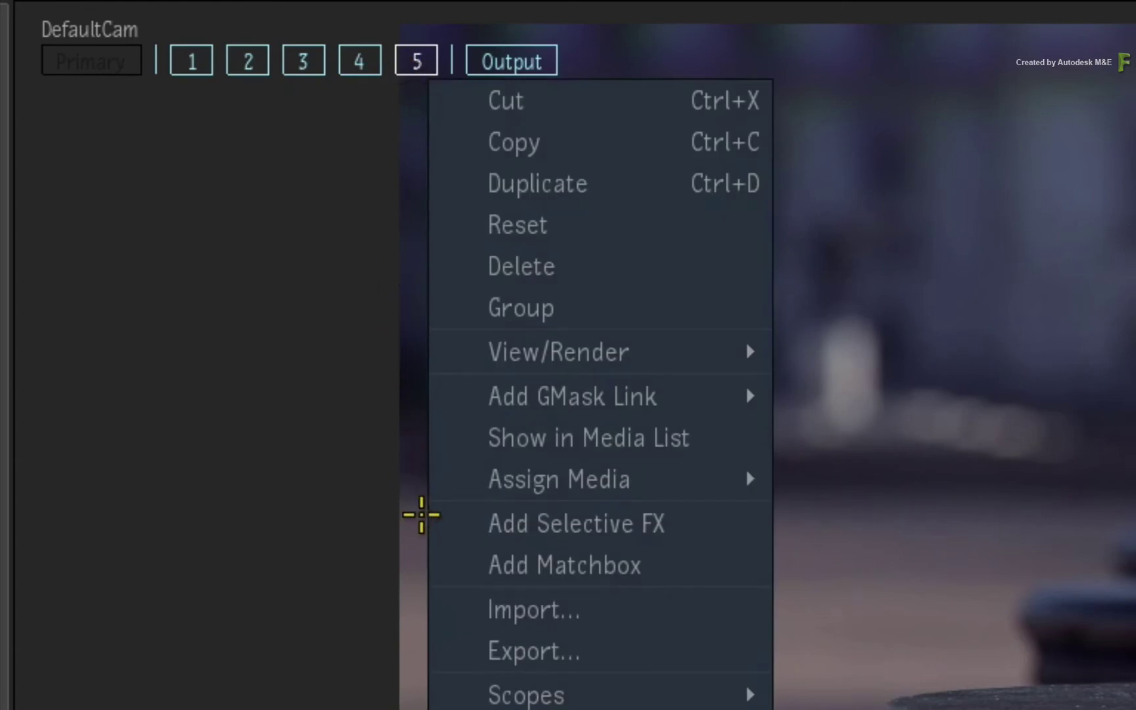
pyautogui.click(441, 523)
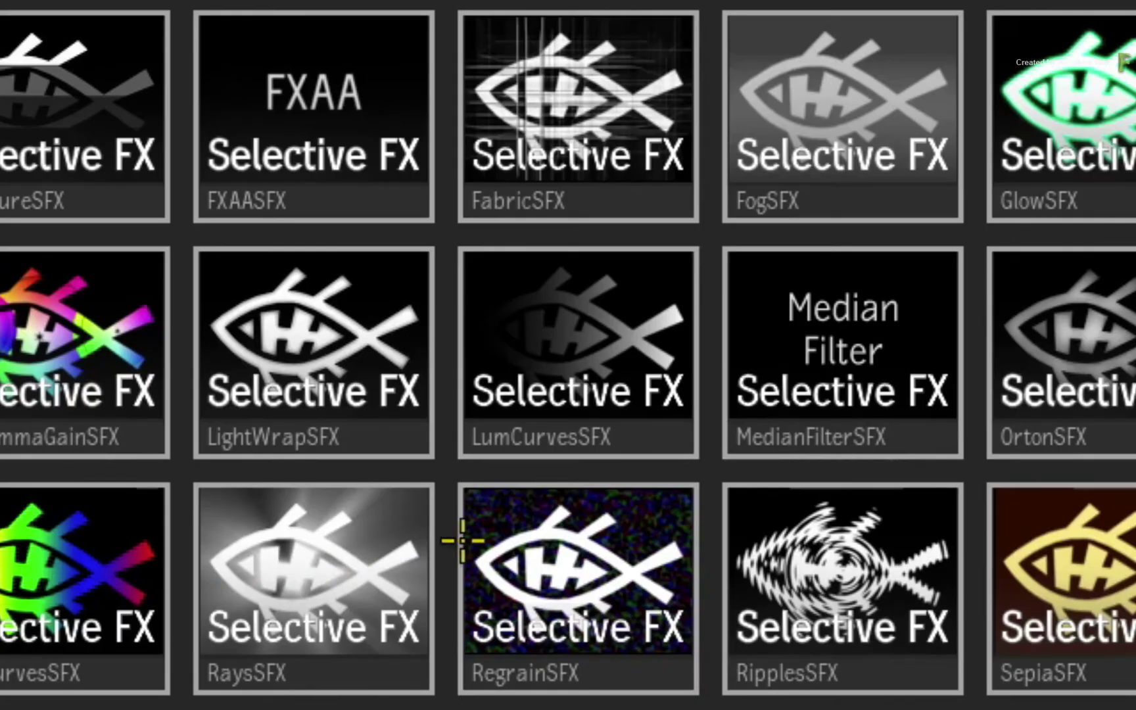
pyautogui.click(578, 323)
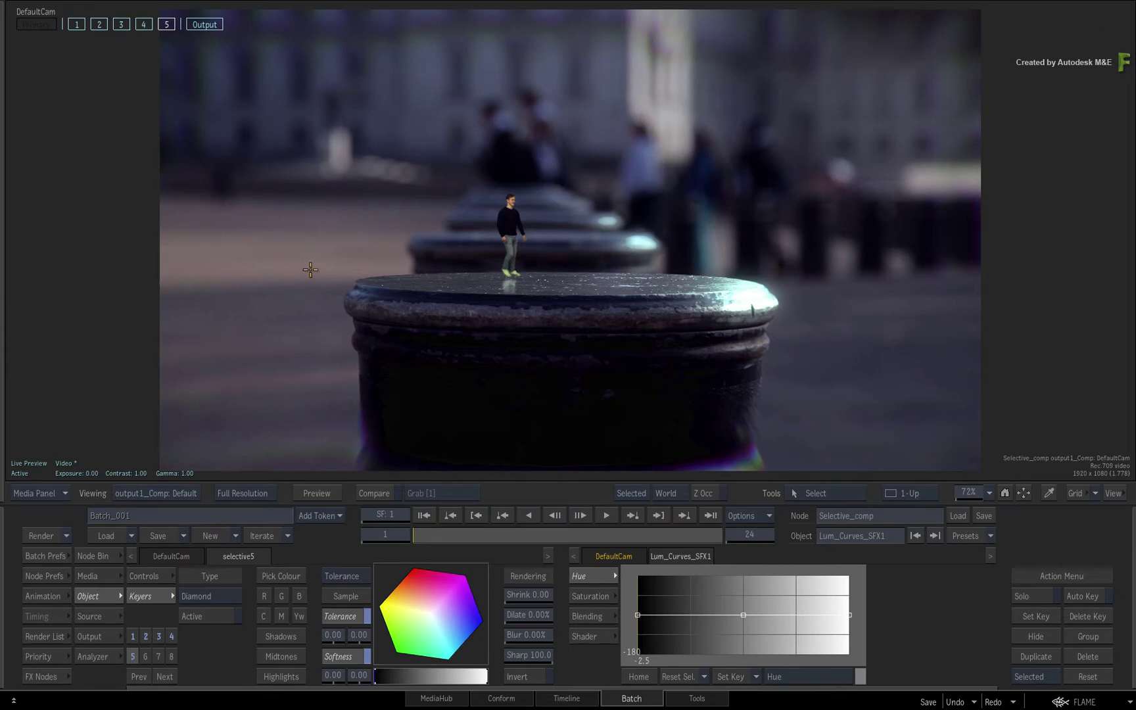
# Examine selective 5's Colour Correct and Lum Curves settings in turn, and view their processing order in the Priority Editor
pyautogui.click(166, 24)
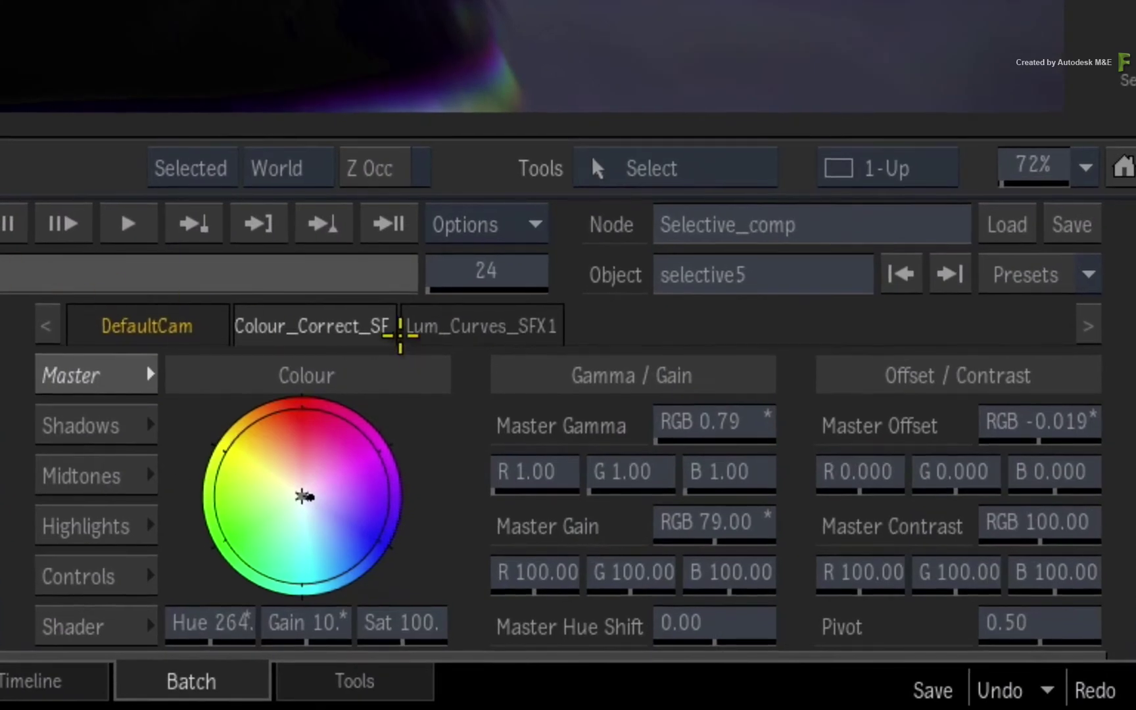
pyautogui.click(463, 326)
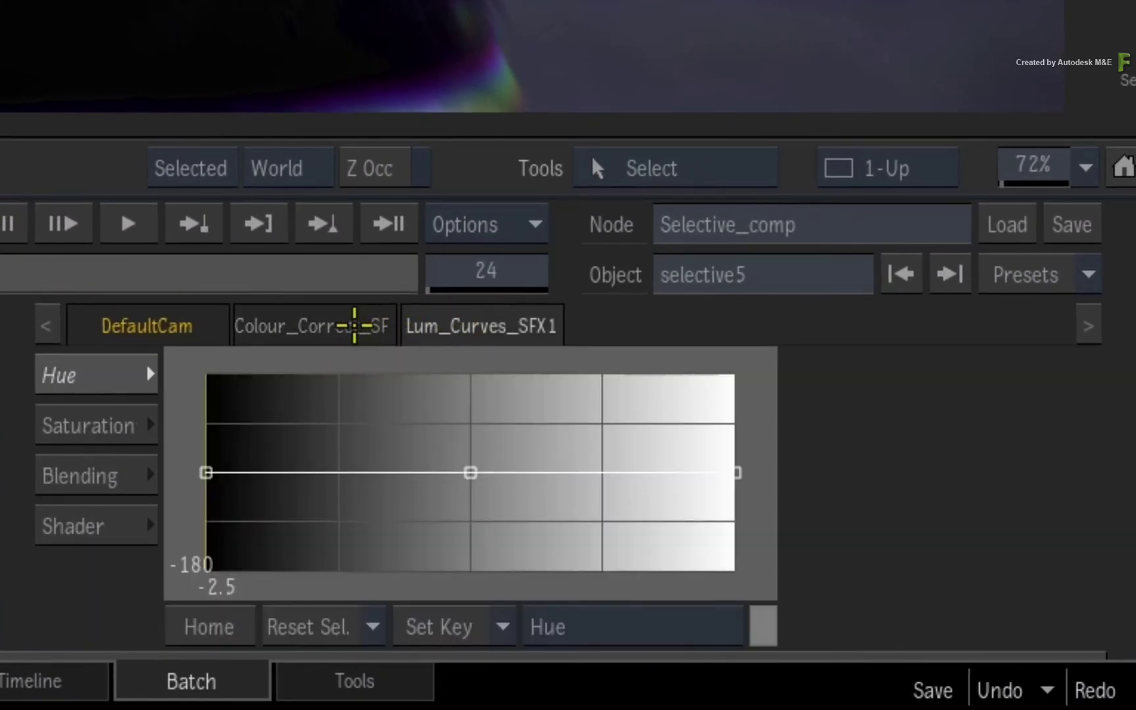
pyautogui.click(353, 324)
pyautogui.click(454, 325)
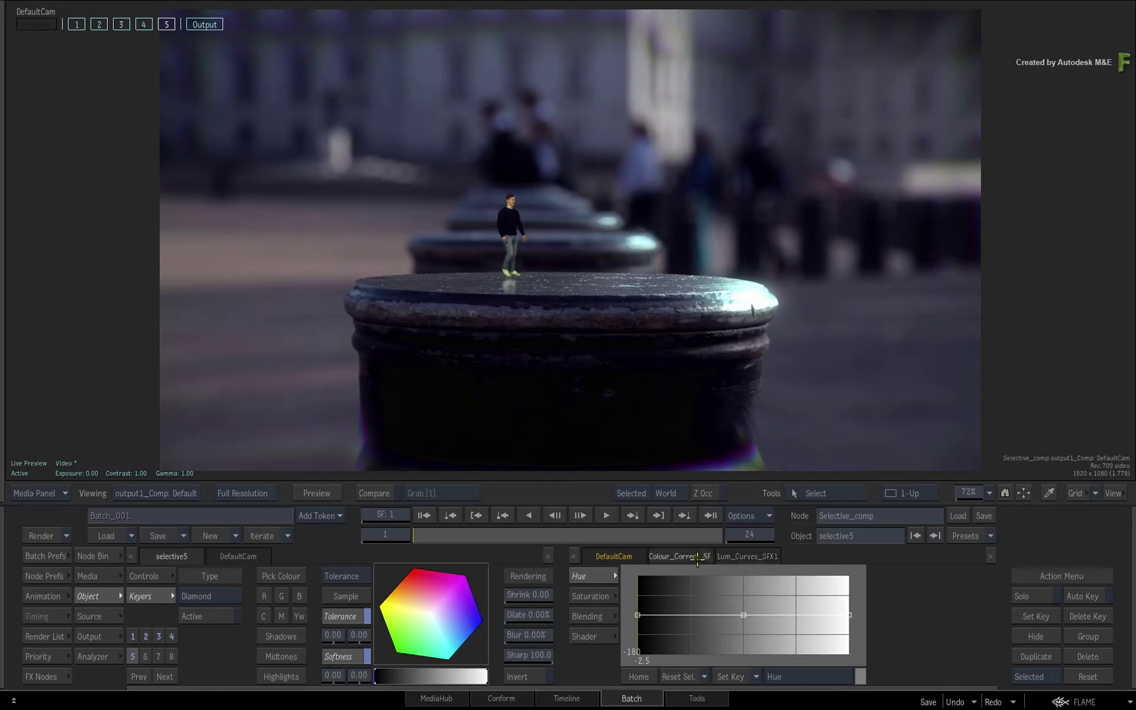
pyautogui.click(355, 326)
pyautogui.click(443, 327)
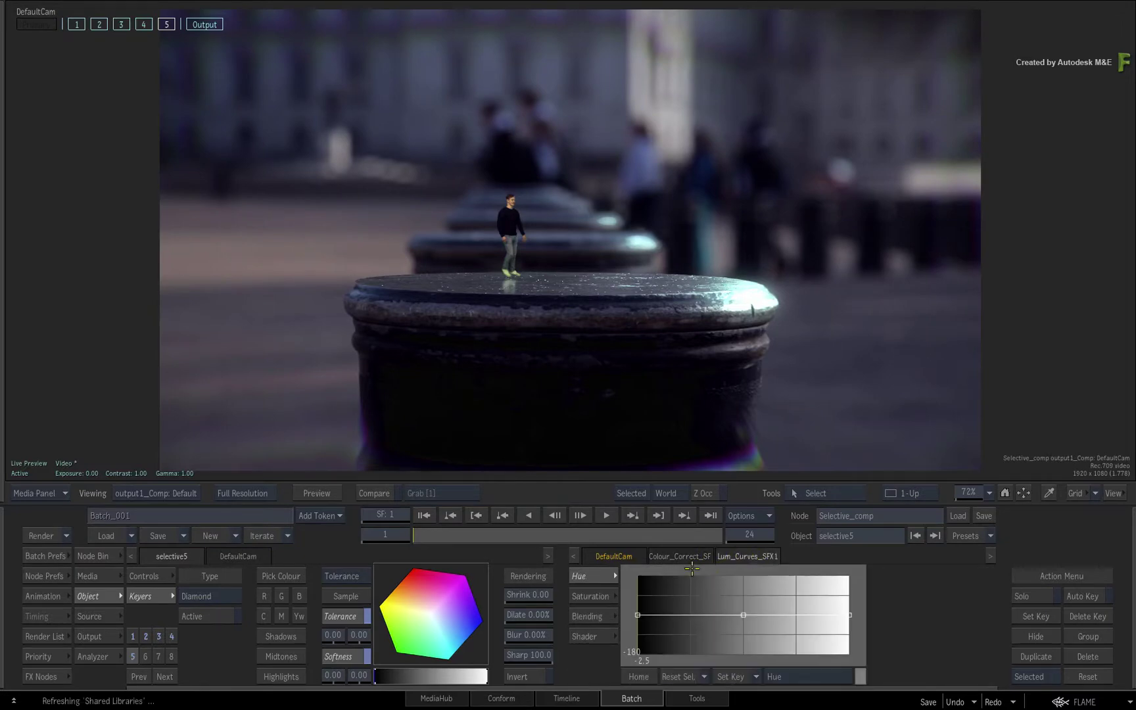
pyautogui.press('p')
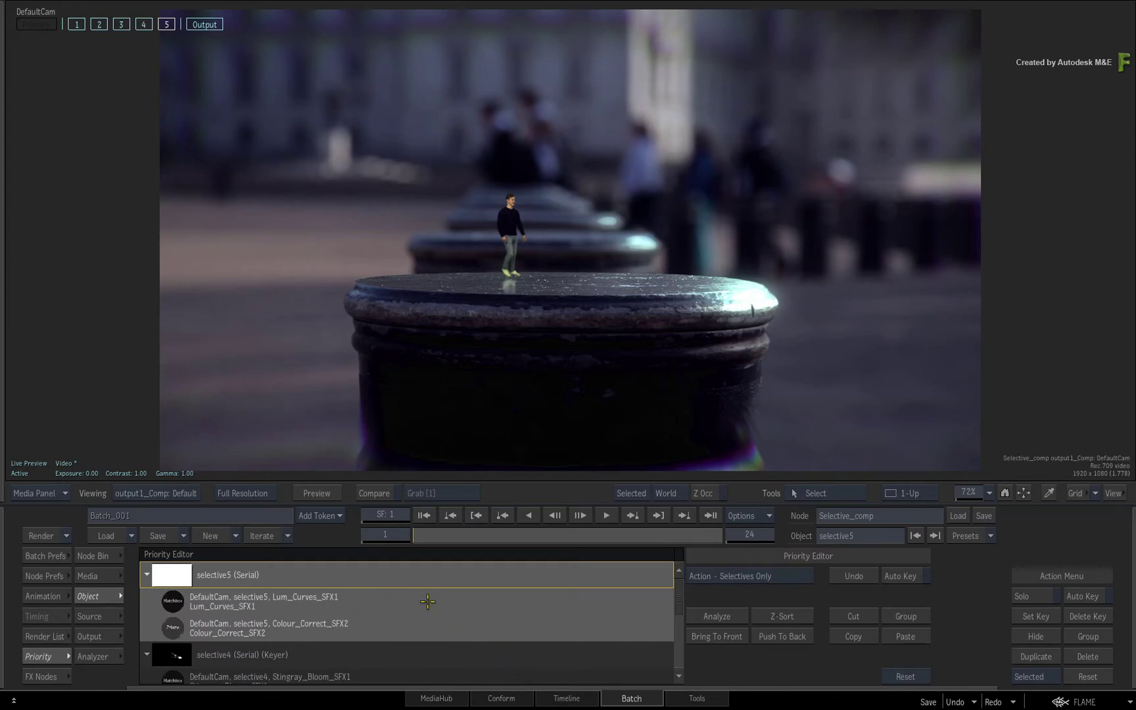
# Shape the Lum Curves saturation curve by raising the shadows point, lowering the midpoint to about 53 and lowering the highlights point similarly
pyautogui.doubleClick(373, 599)
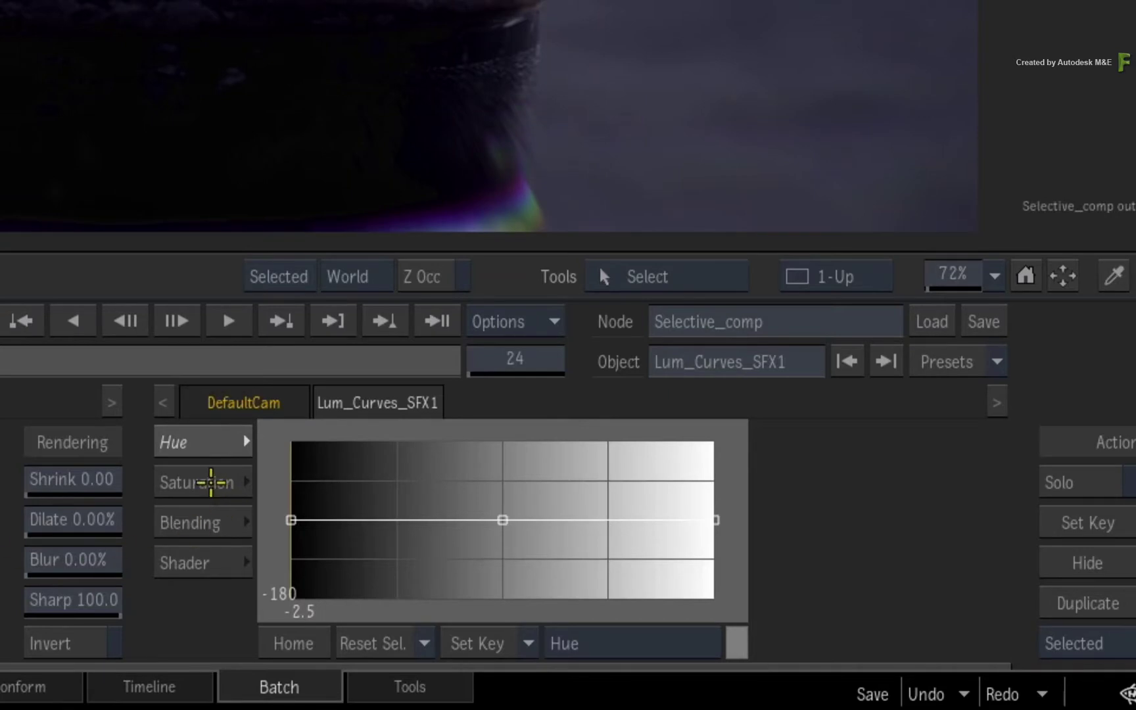
pyautogui.click(591, 596)
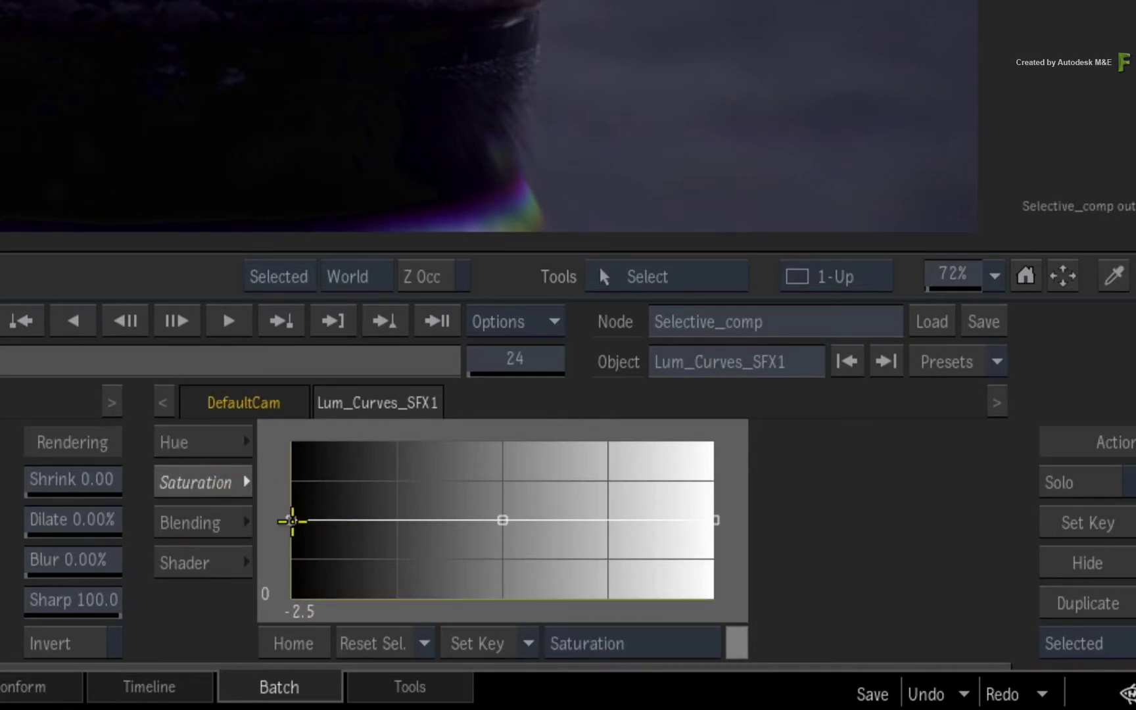
pyautogui.click(290, 519)
pyautogui.moveTo(290, 519); pyautogui.dragTo(290, 447)
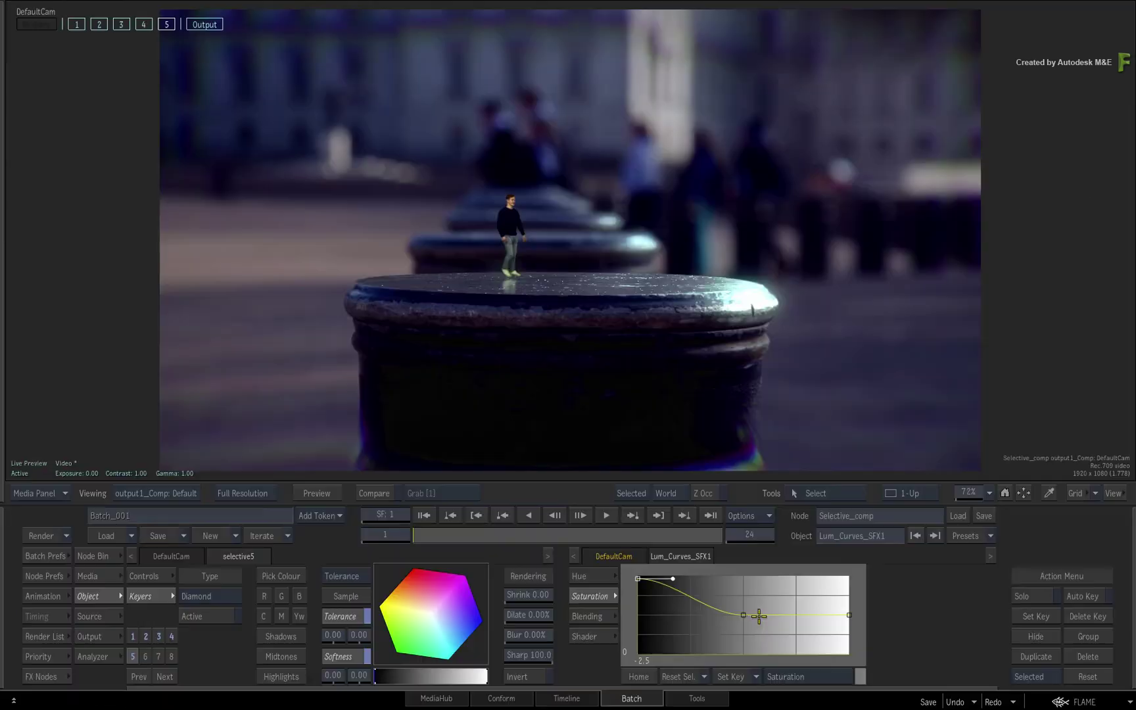
pyautogui.moveTo(745, 615); pyautogui.dragTo(763, 634)
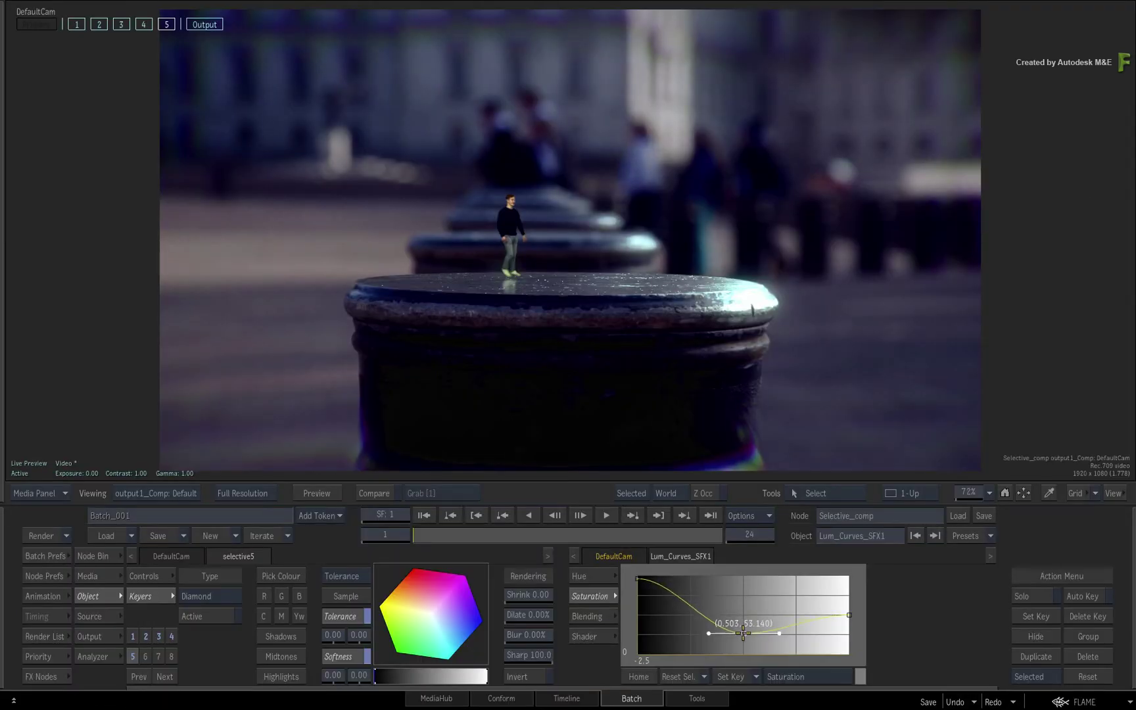
pyautogui.moveTo(849, 616); pyautogui.dragTo(848, 635)
# Compare the image with selective 5 repeatedly hidden and revealed, leaving the selective active
pyautogui.press('h')
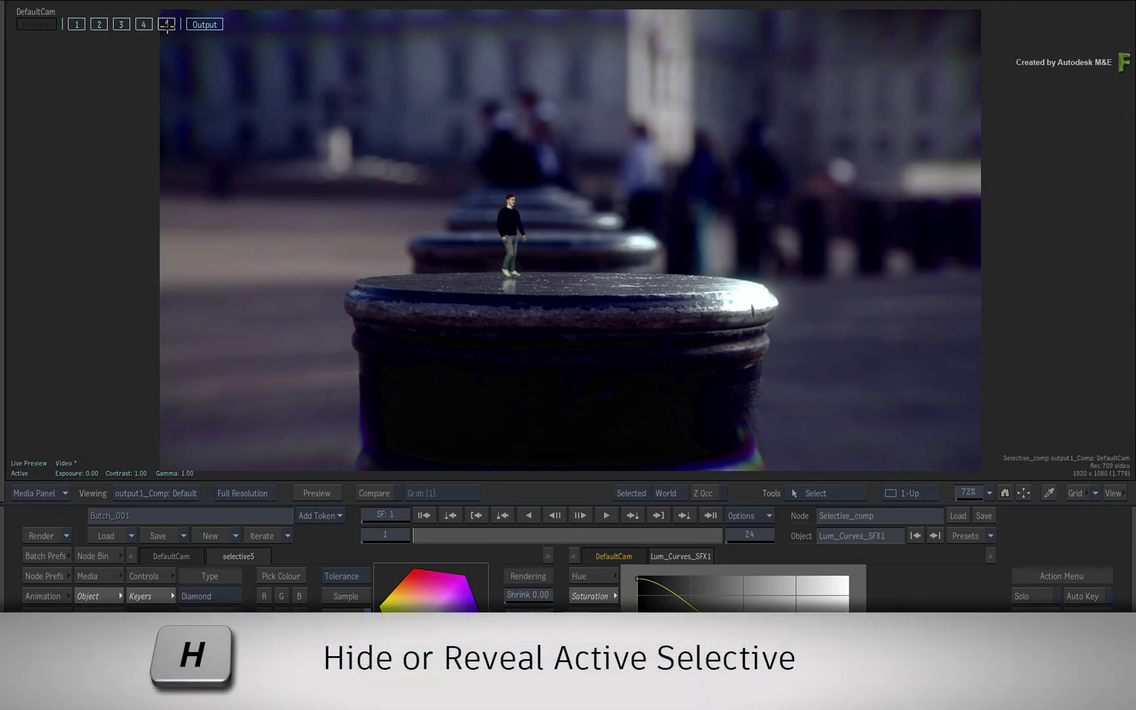
pyautogui.click(167, 24)
pyautogui.press('h')
pyautogui.press('h')
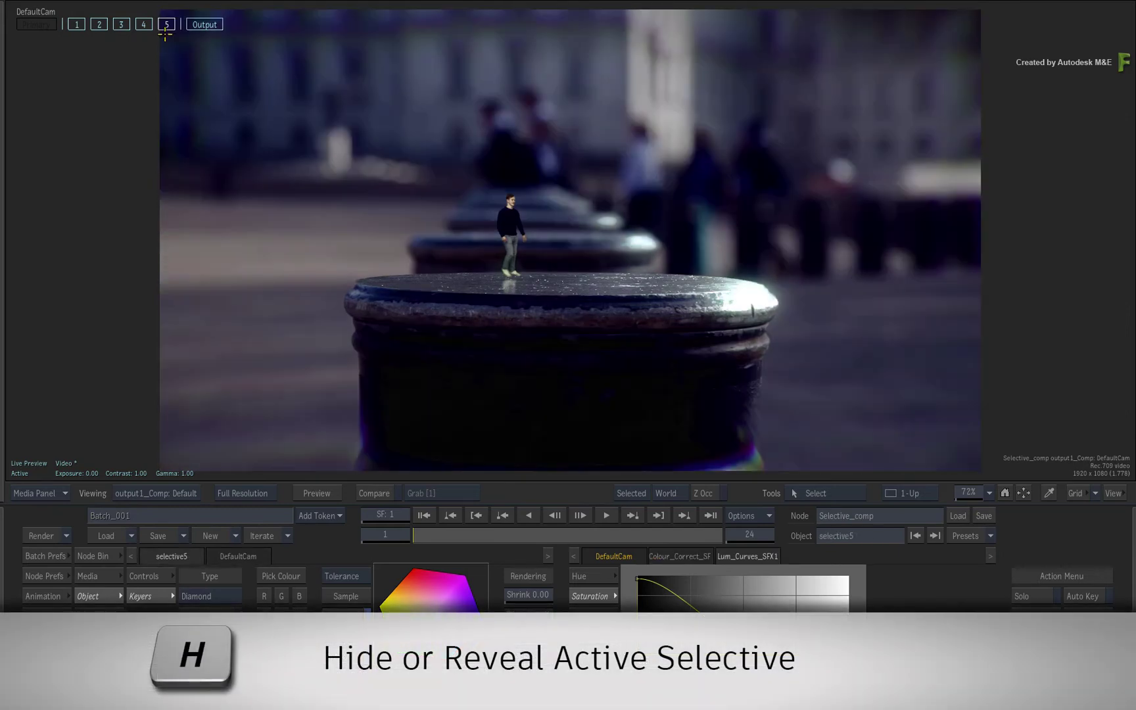
pyautogui.press('h')
pyautogui.press('h')
pyautogui.press('h')
pyautogui.press('h')
pyautogui.press('h')
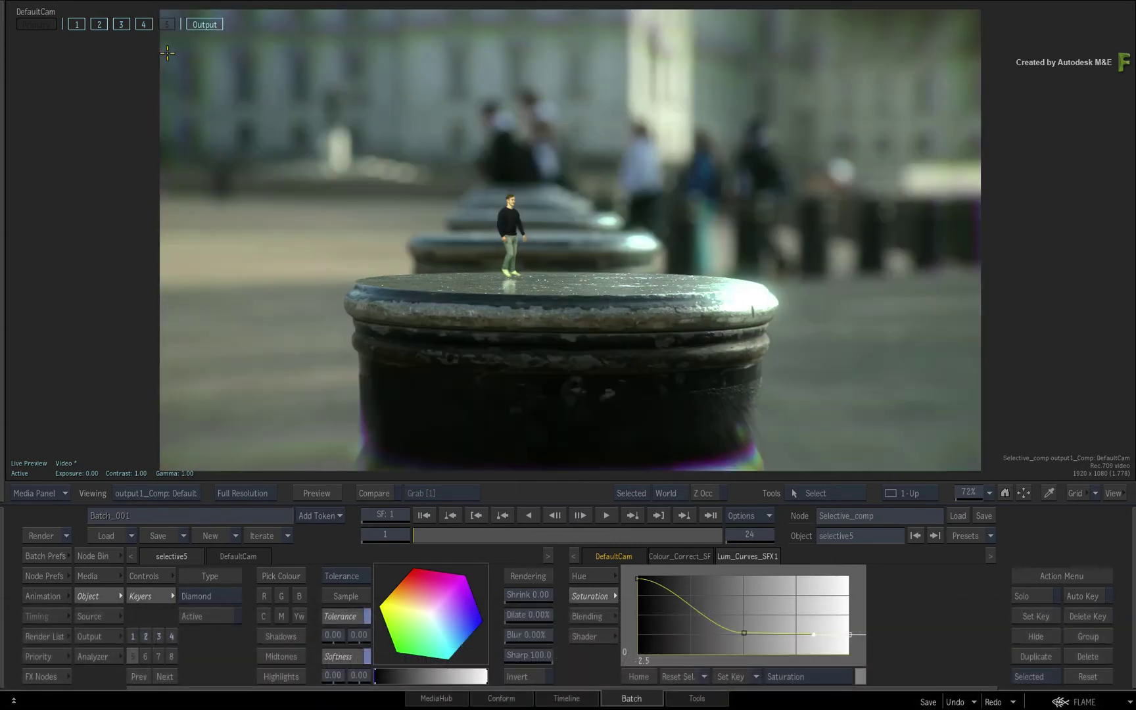
pyautogui.press('h')
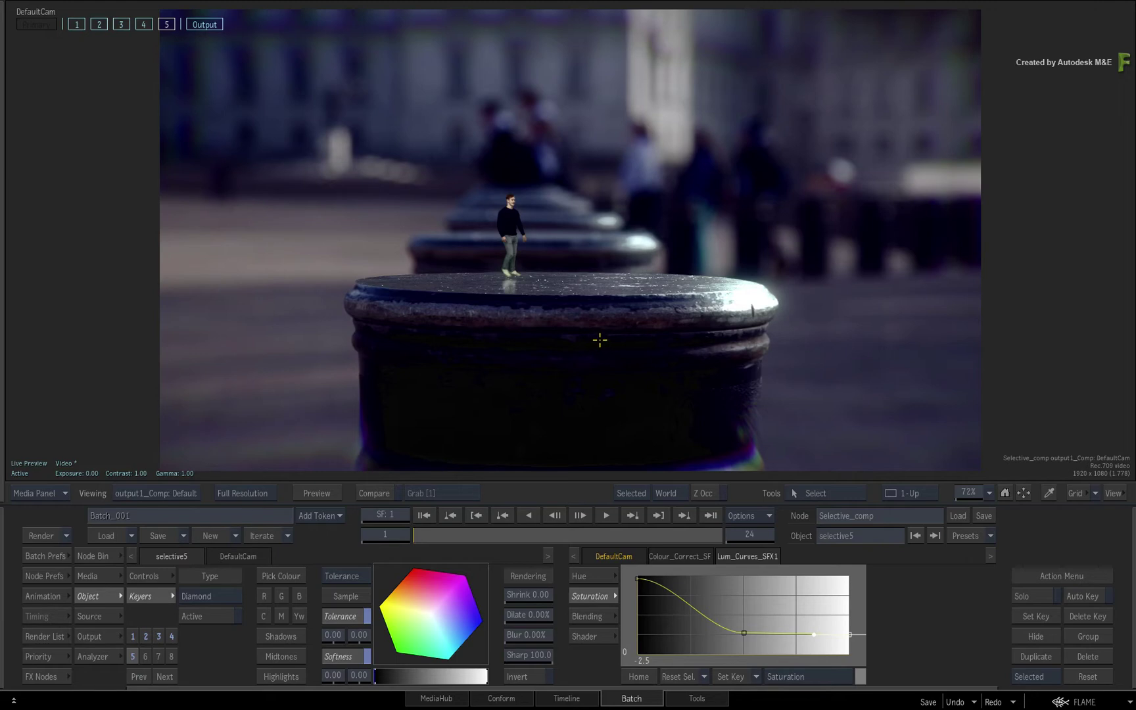
# Add a sixth selective to the composite using the PunchBackSFX shader
pyautogui.click(59, 117)
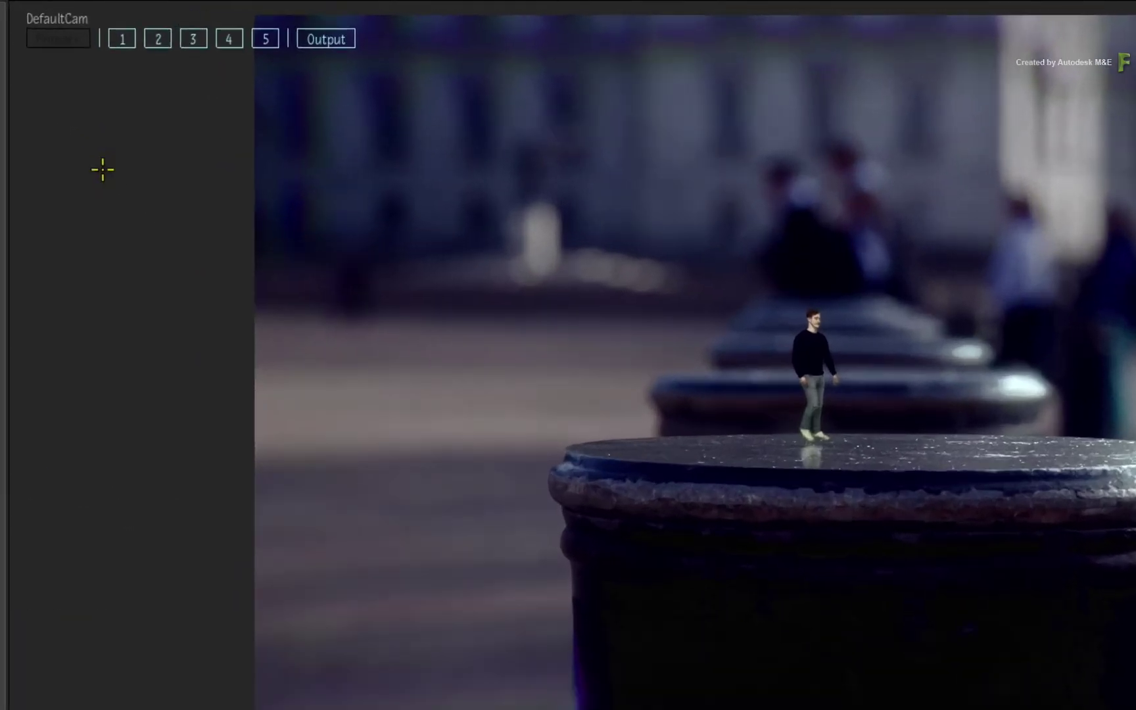
pyautogui.rightClick(60, 111)
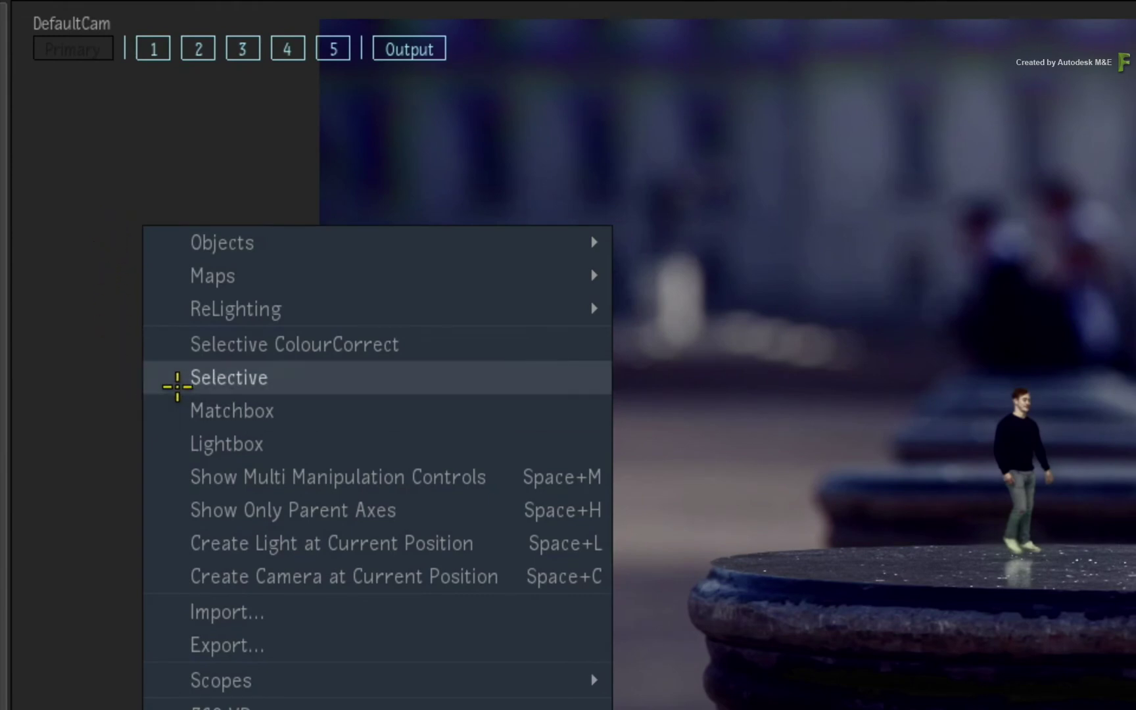
pyautogui.click(171, 378)
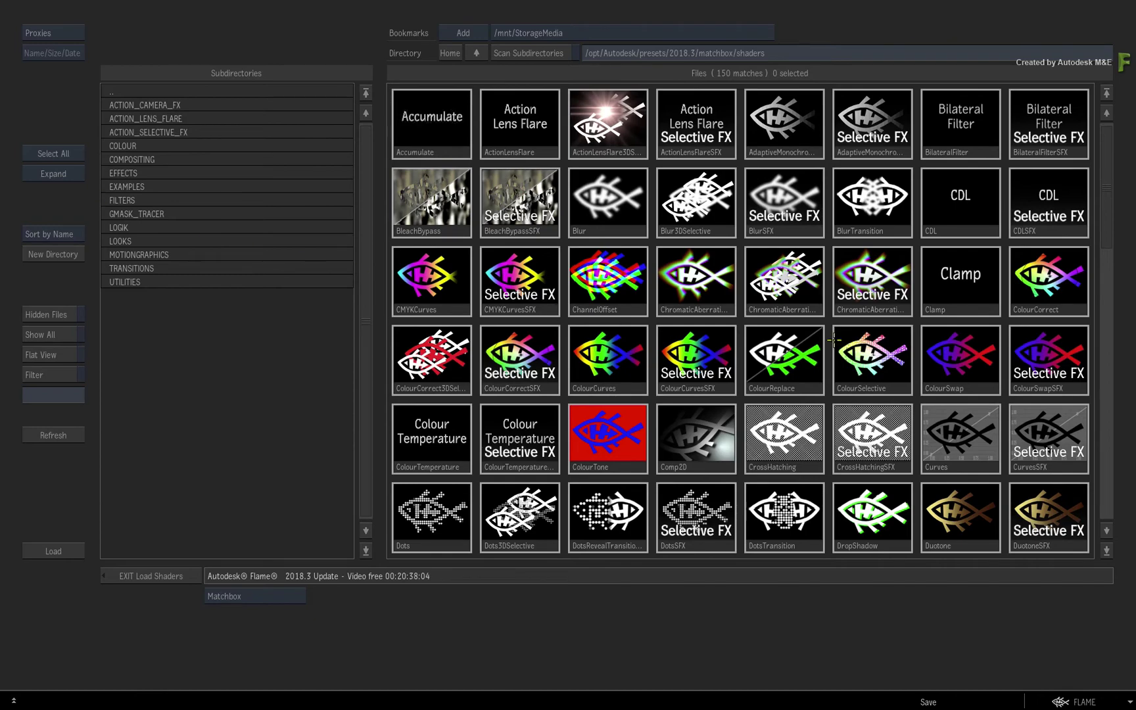
pyautogui.moveTo(1107, 216); pyautogui.dragTo(1130, 375)
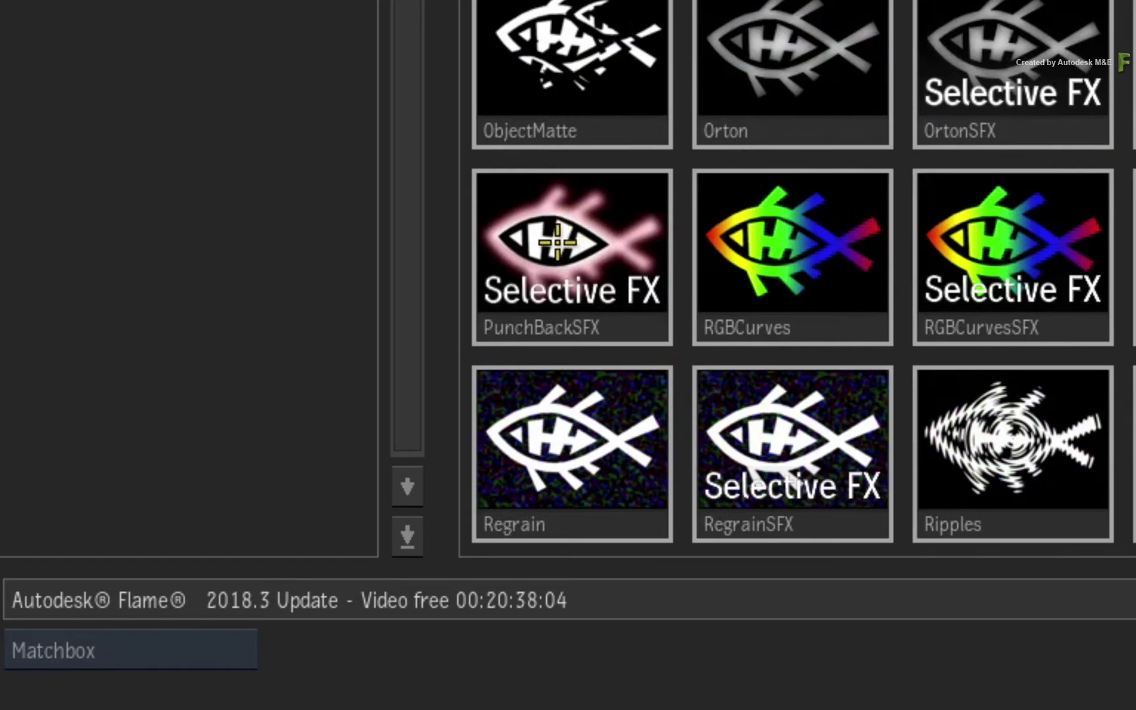
pyautogui.doubleClick(562, 227)
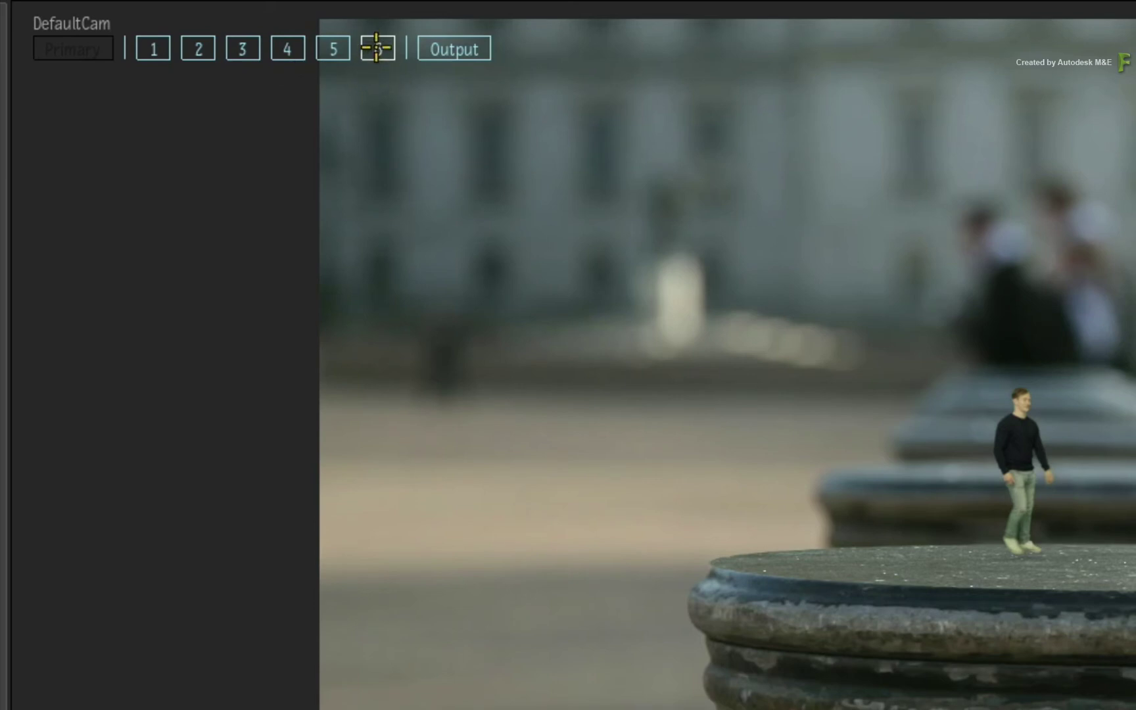
# Compare the whole image with selective 6 hidden and revealed, leaving the selective enabled
pyautogui.press('h')
pyautogui.press('h')
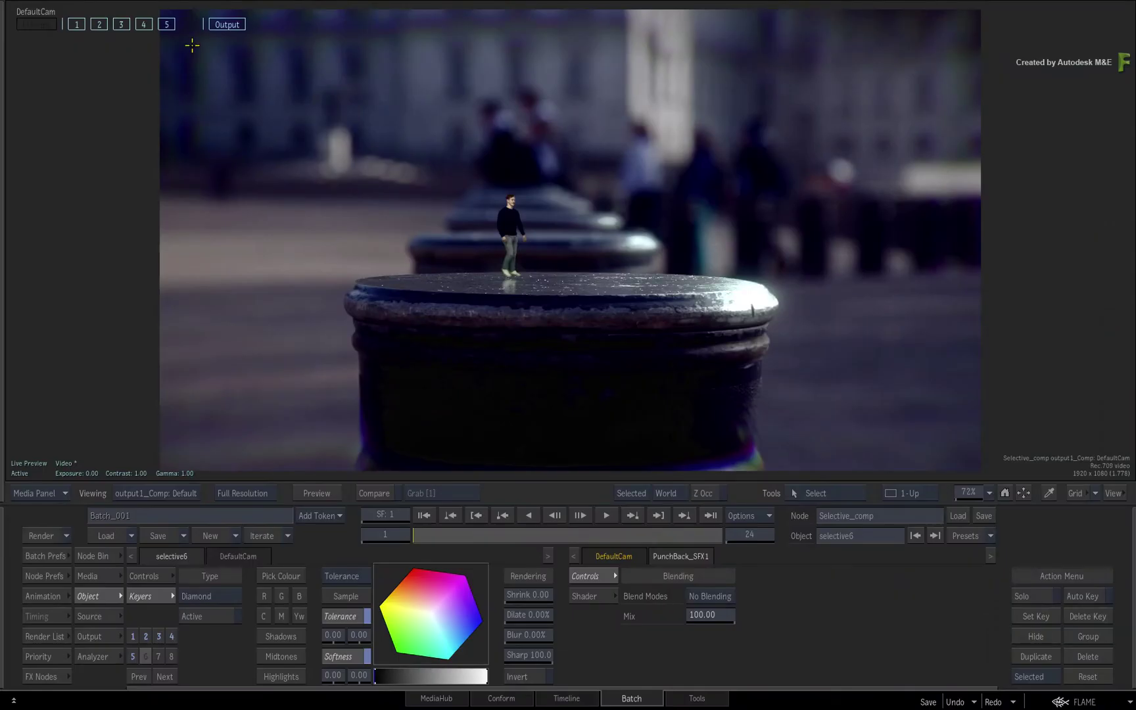
pyautogui.press('h')
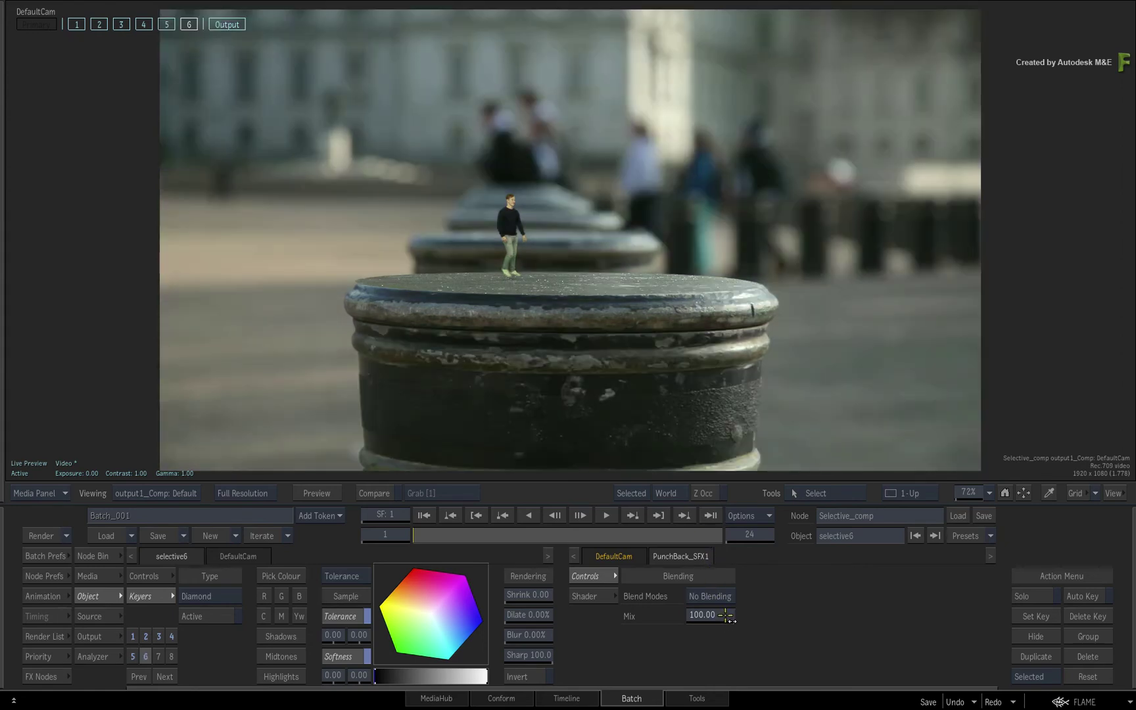
# Try blending selective 6 with a mix of 55 and the Screen blend mode, and fine-tune the mix
pyautogui.moveTo(727, 614); pyautogui.dragTo(686, 630)
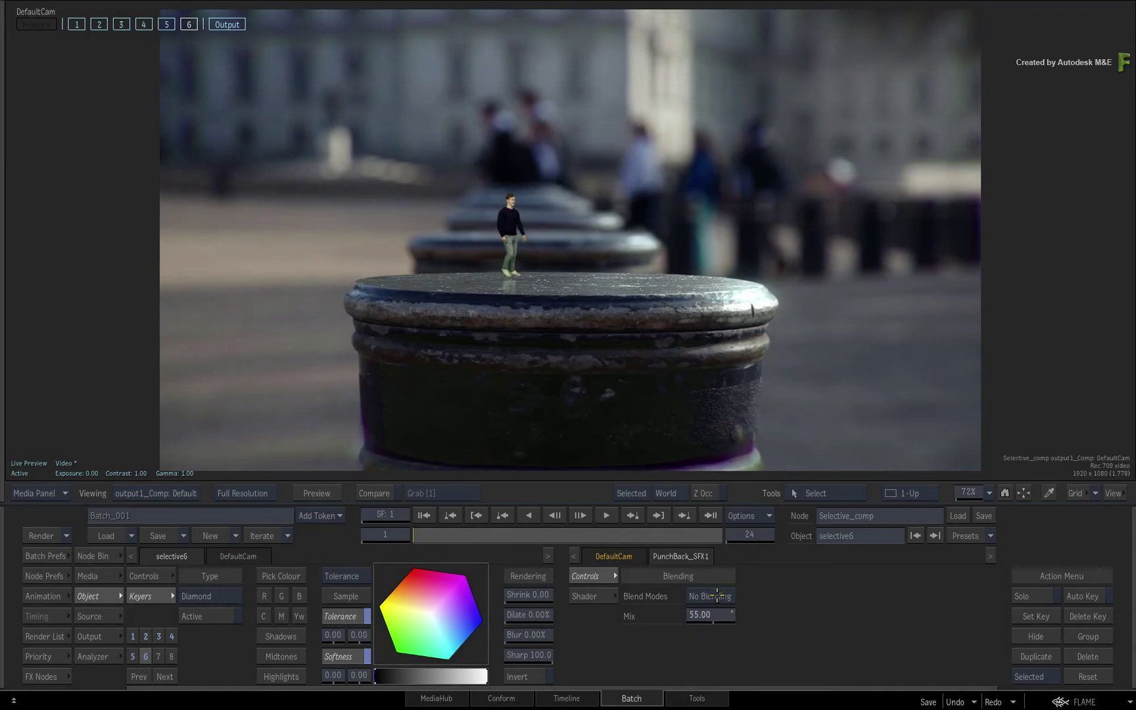
pyautogui.click(716, 595)
pyautogui.click(720, 528)
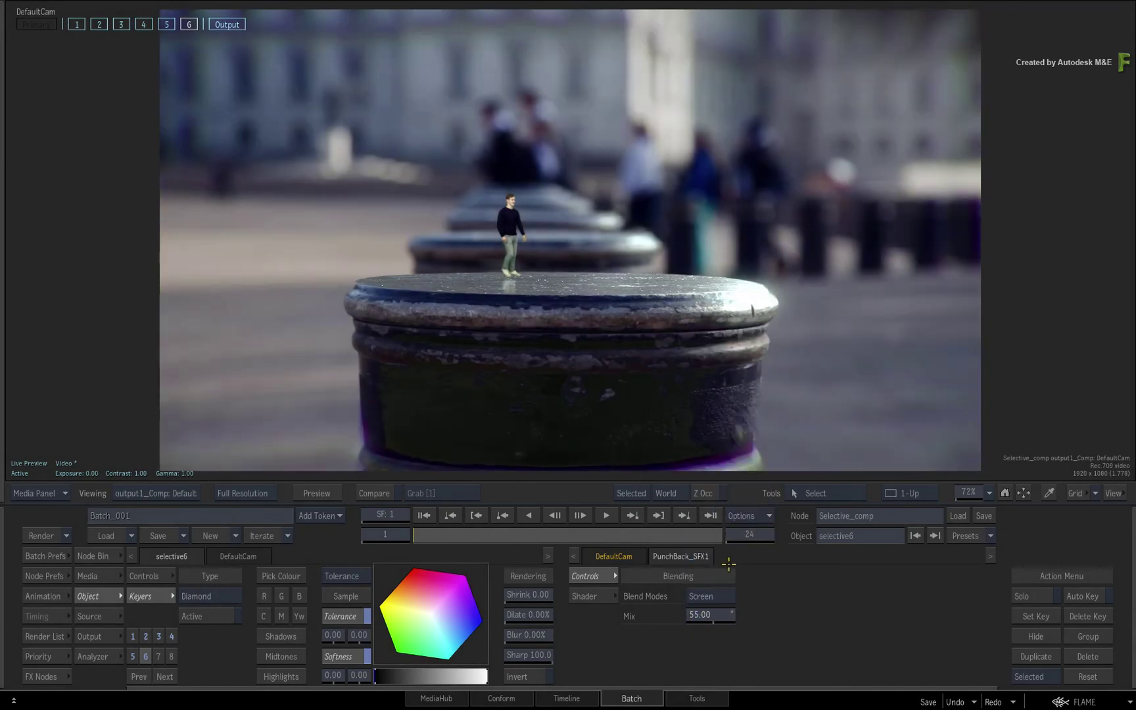
pyautogui.moveTo(714, 618)
pyautogui.mouseDown()
pyautogui.moveTo(687, 618)
pyautogui.moveTo(704, 618)
pyautogui.mouseUp()
# Try the Soft Light blend mode on selective 6 with different mix amounts, and restore No Blending
pyautogui.click(707, 596)
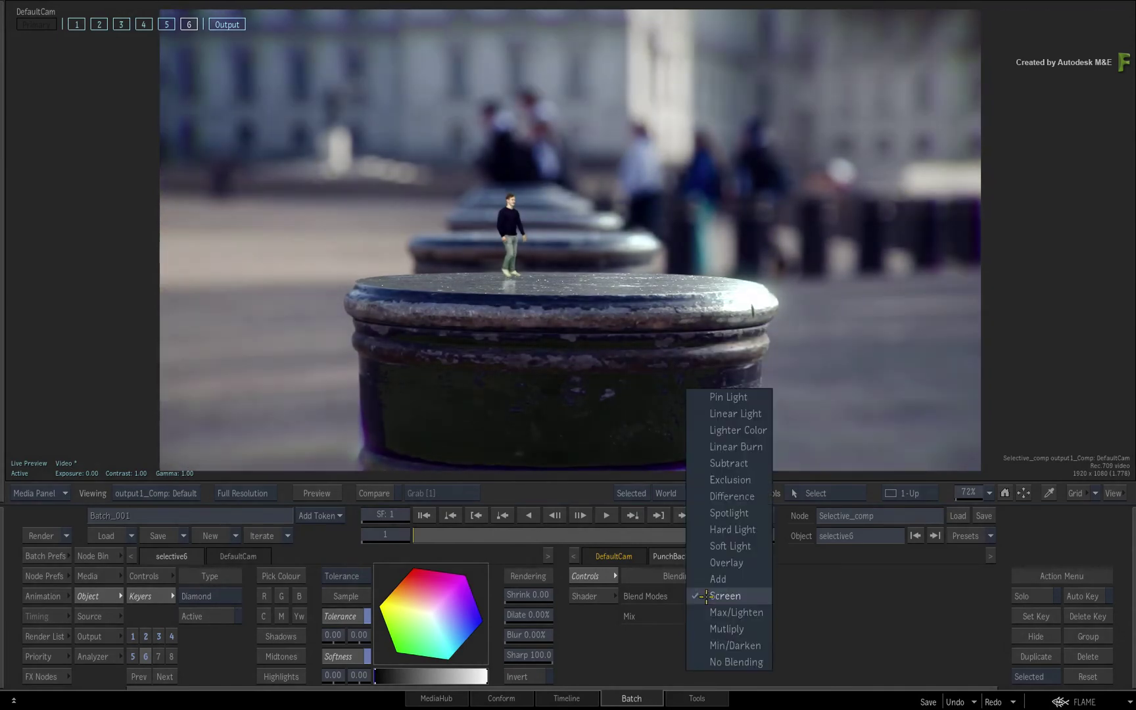
pyautogui.click(726, 546)
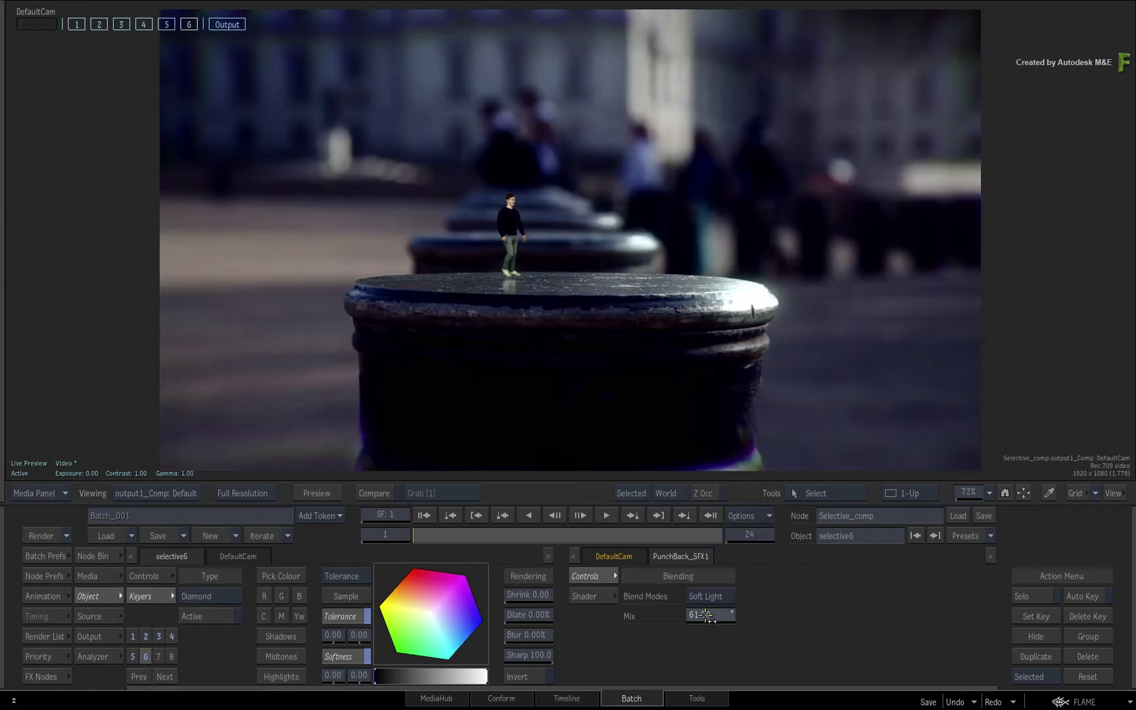
pyautogui.moveTo(693, 615); pyautogui.dragTo(719, 614)
pyautogui.click(714, 596)
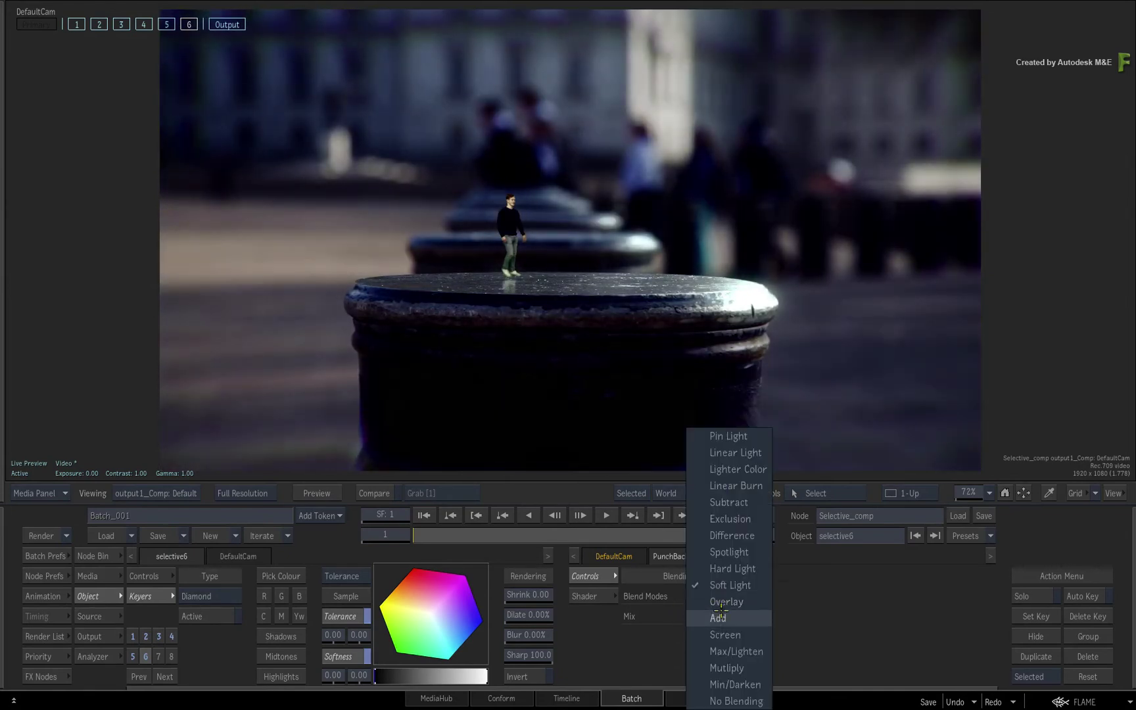
pyautogui.click(726, 702)
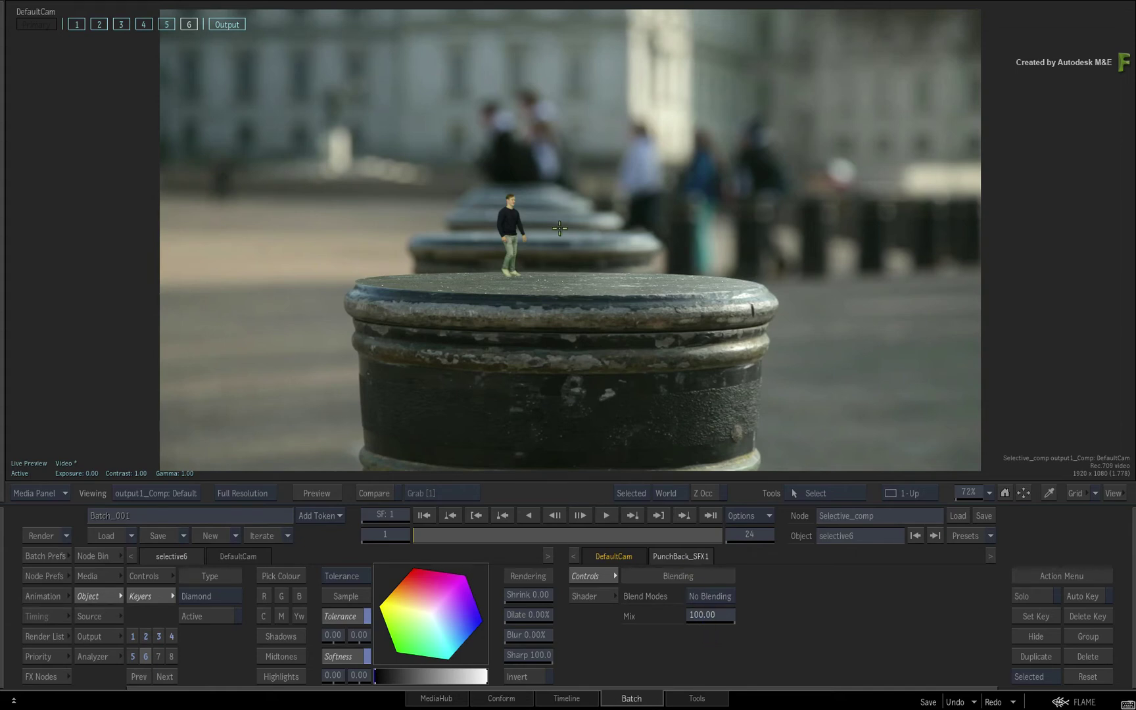
# Activate selective 6's Diamond keyer and sample the skin on the man's neck as its key colour
pyautogui.moveTo(477, 183); pyautogui.dragTo(680, 169)
pyautogui.moveTo(546, 142); pyautogui.dragTo(652, 231)
pyautogui.press('b')
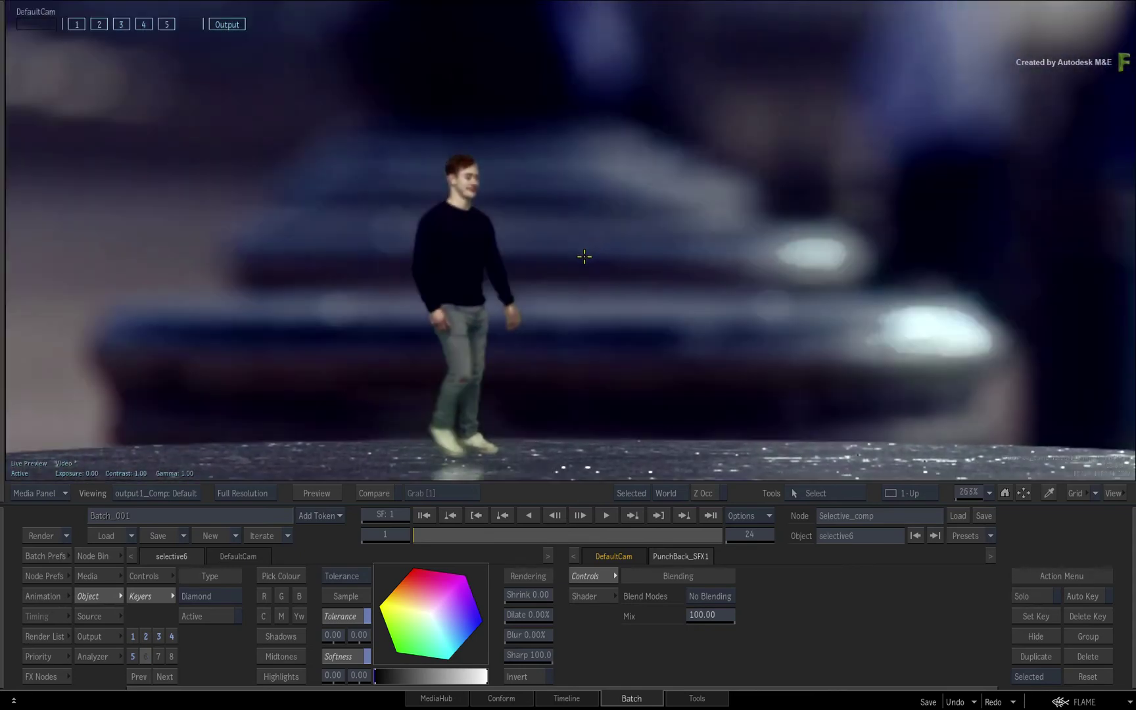
pyautogui.moveTo(553, 254); pyautogui.dragTo(606, 244)
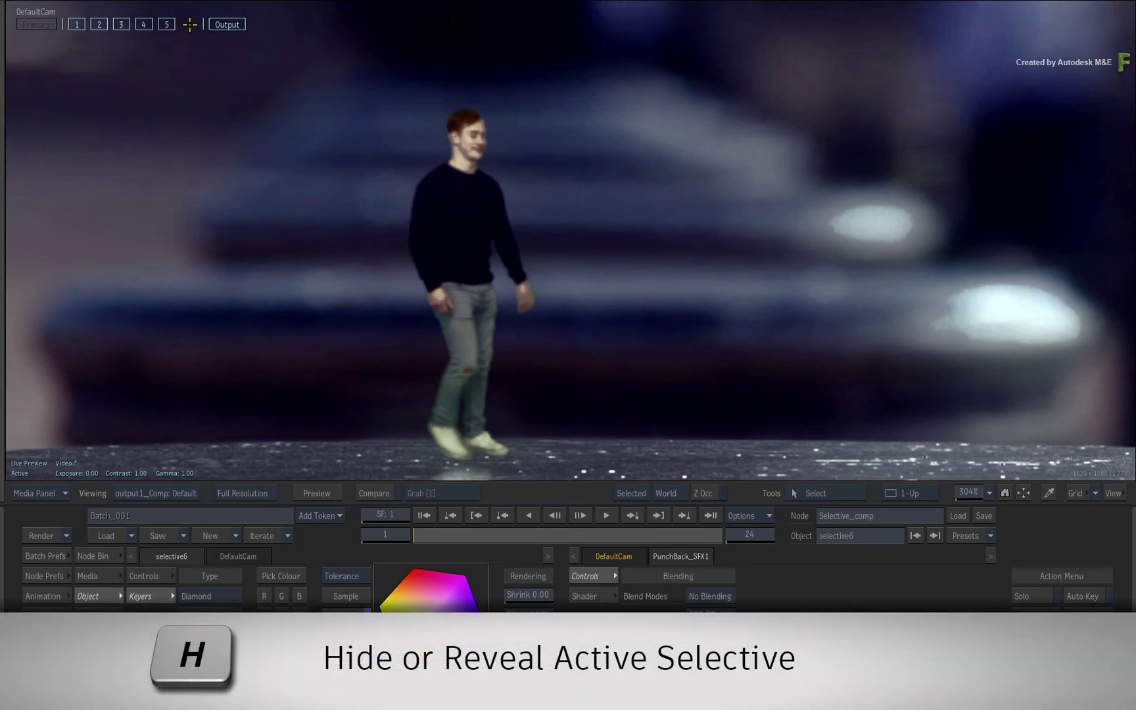
pyautogui.press('h')
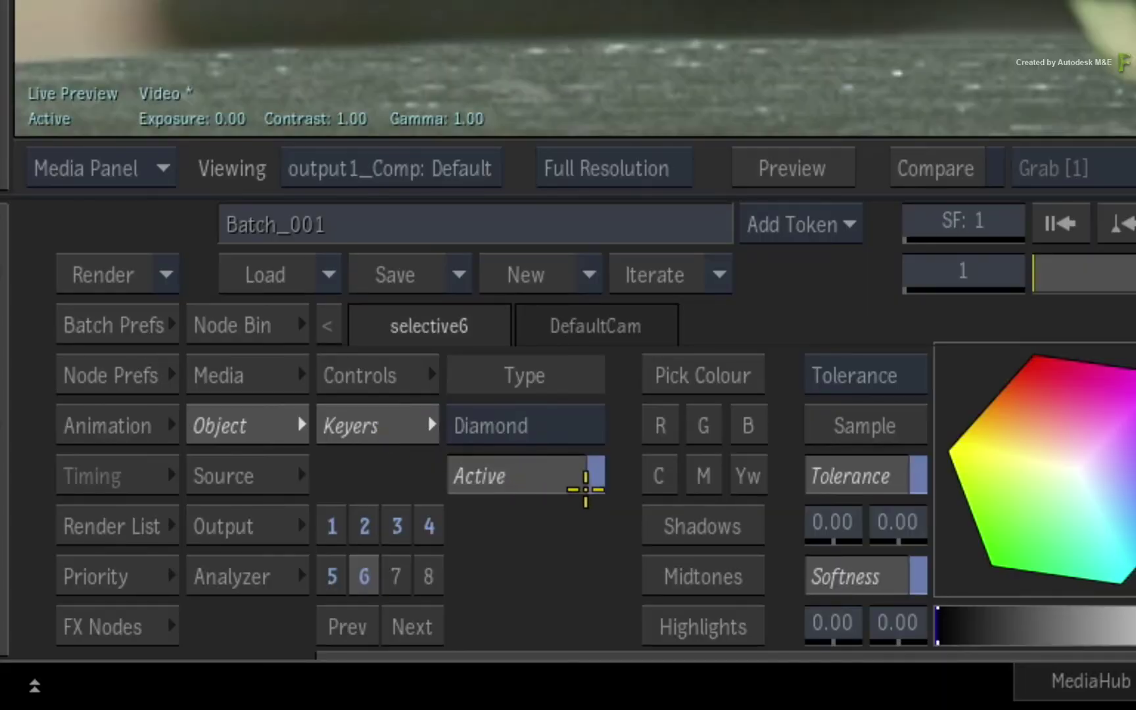
pyautogui.click(720, 375)
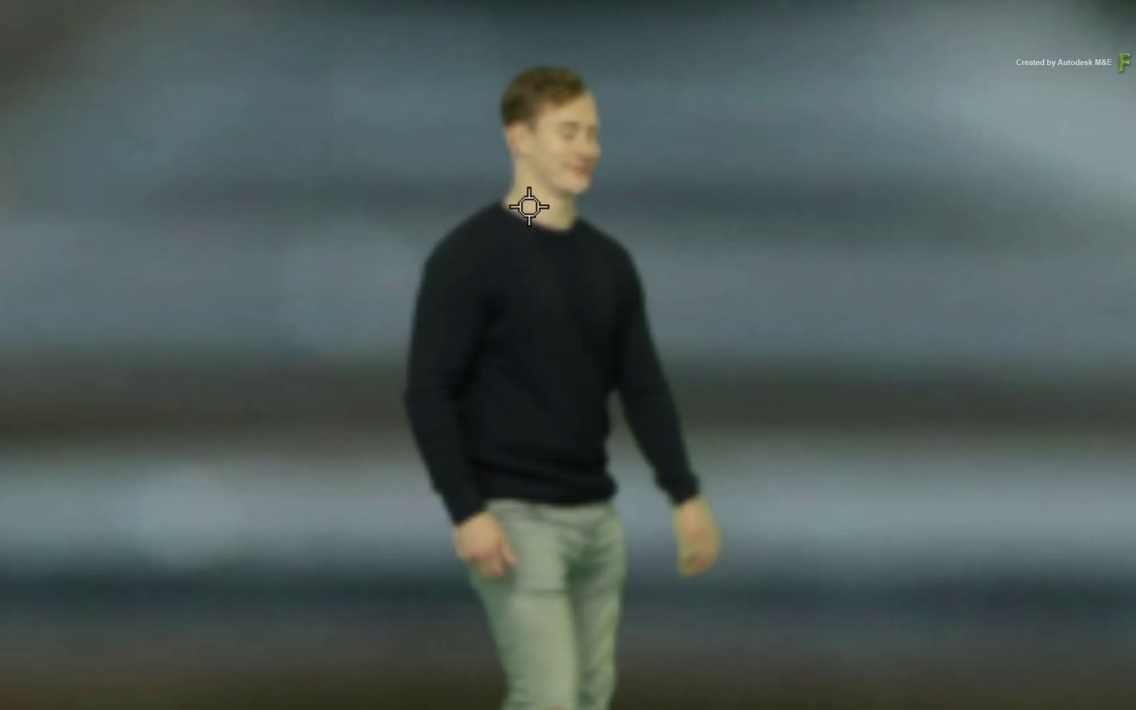
pyautogui.click(532, 194)
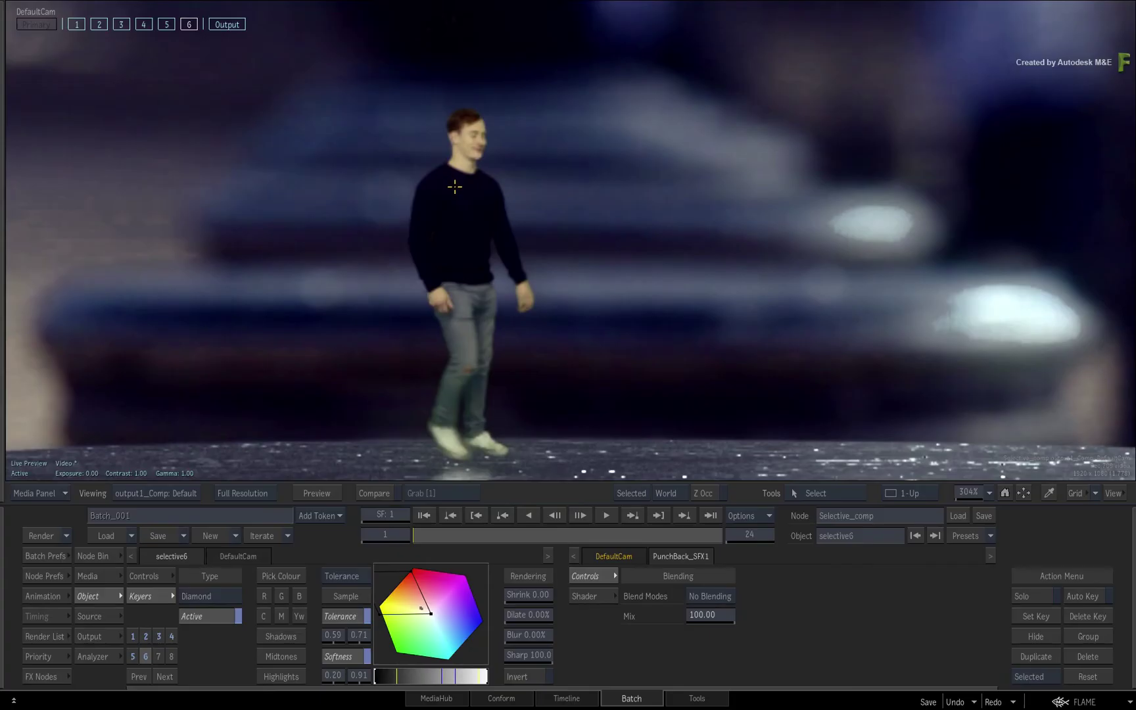
# Repeatedly hide and reveal selective 6 to compare the man's skin tones with and without the keyed punch-back
pyautogui.press('h')
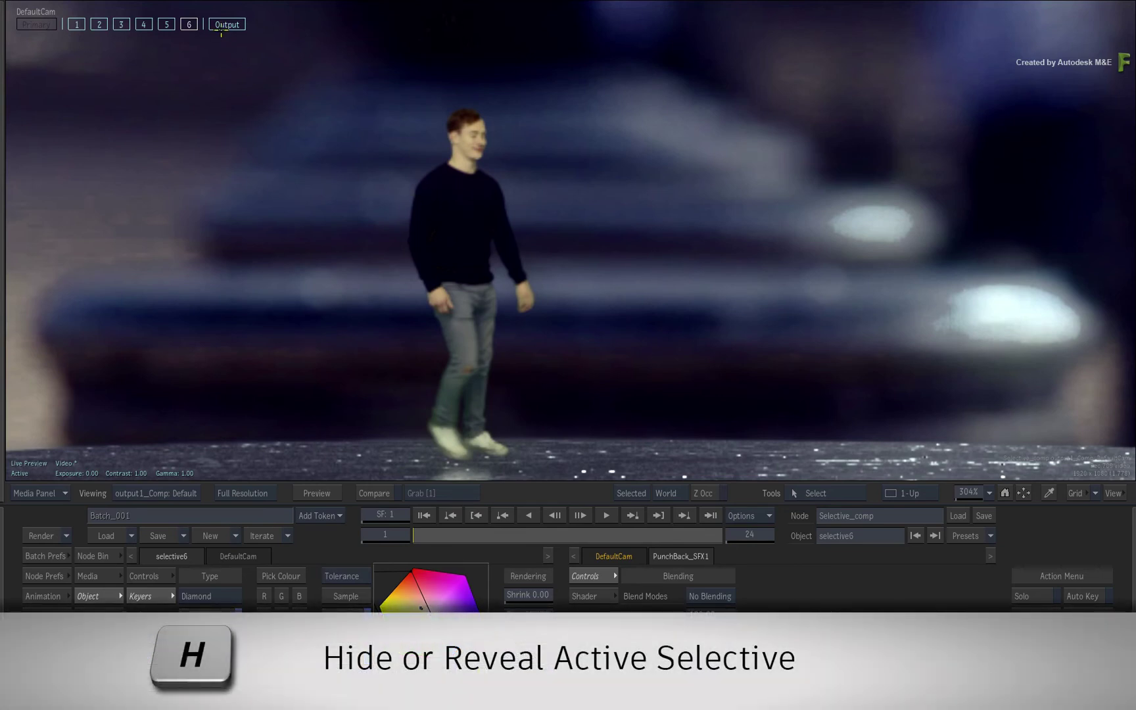
pyautogui.press('h')
pyautogui.press('h')
pyautogui.press('h')
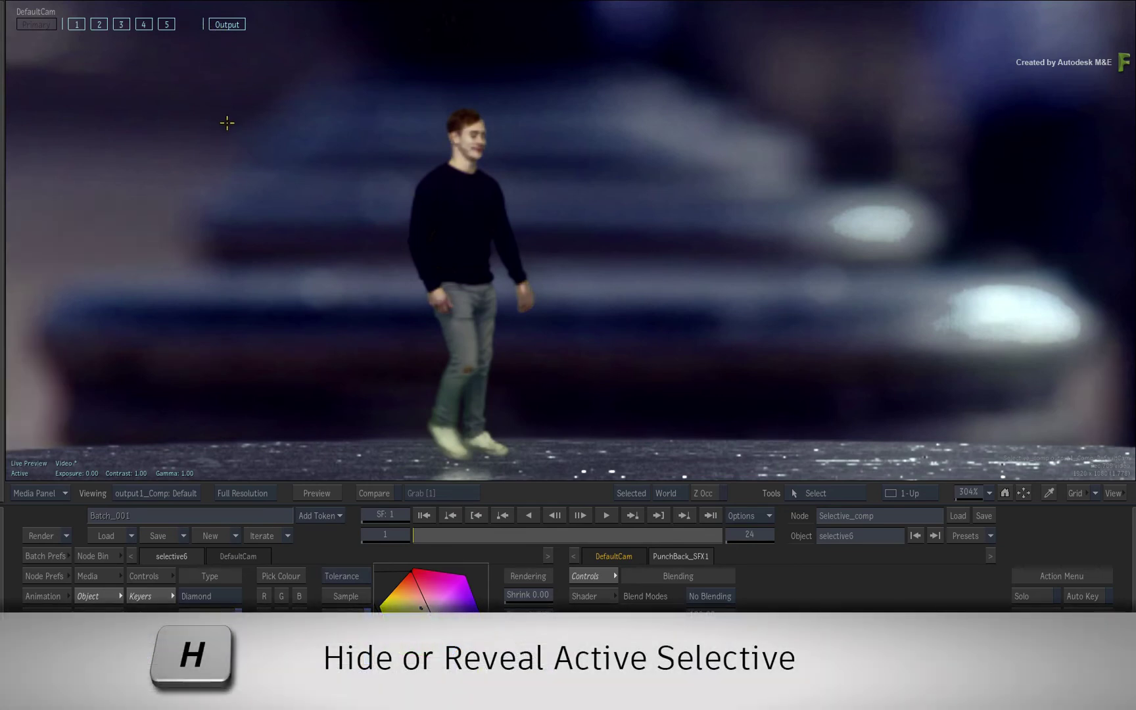
pyautogui.press('h')
pyautogui.press('h')
pyautogui.press('h')
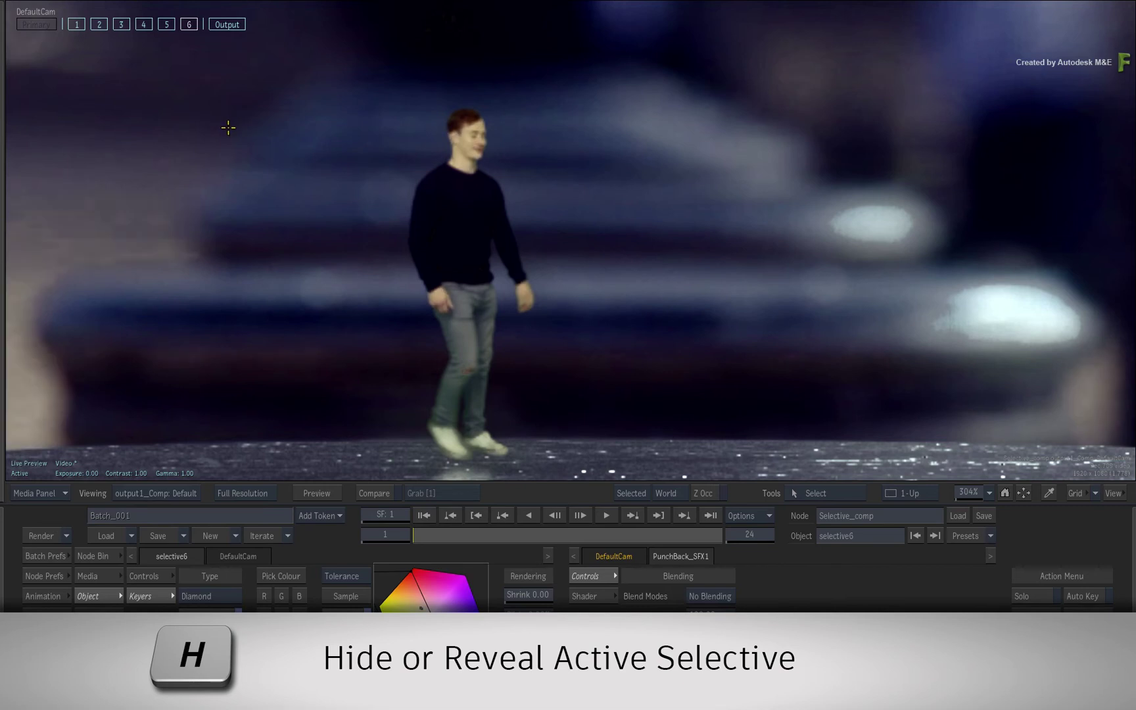
pyautogui.press('h')
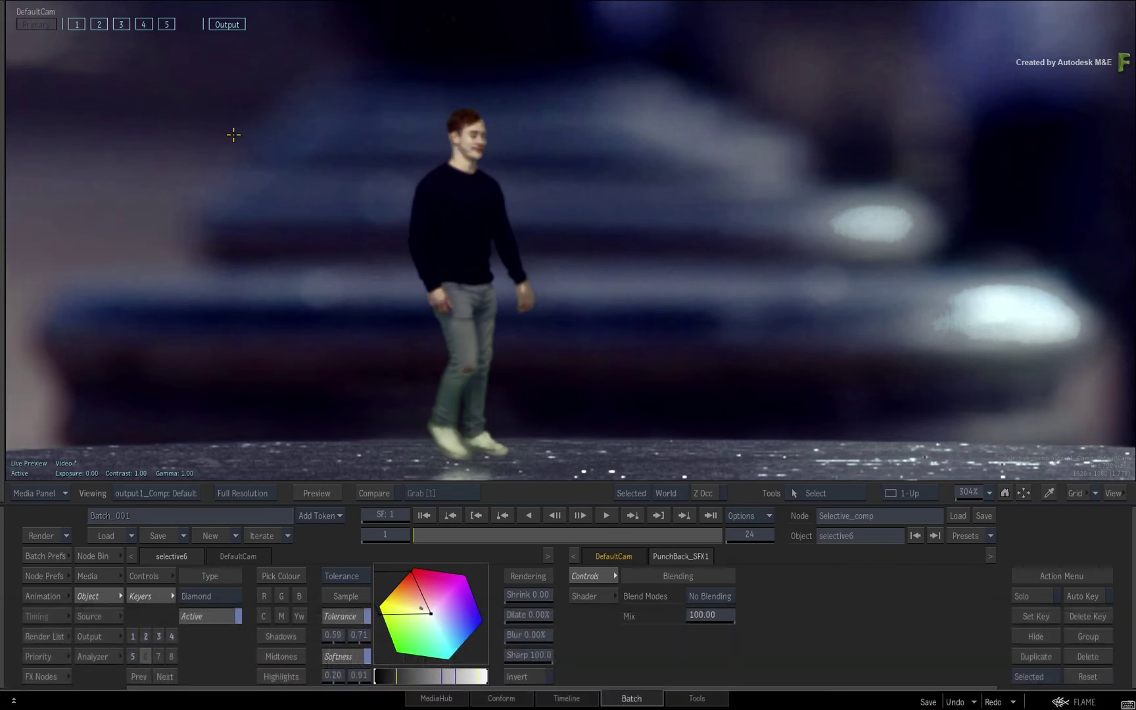
pyautogui.press('h')
pyautogui.press('h')
pyautogui.press('h')
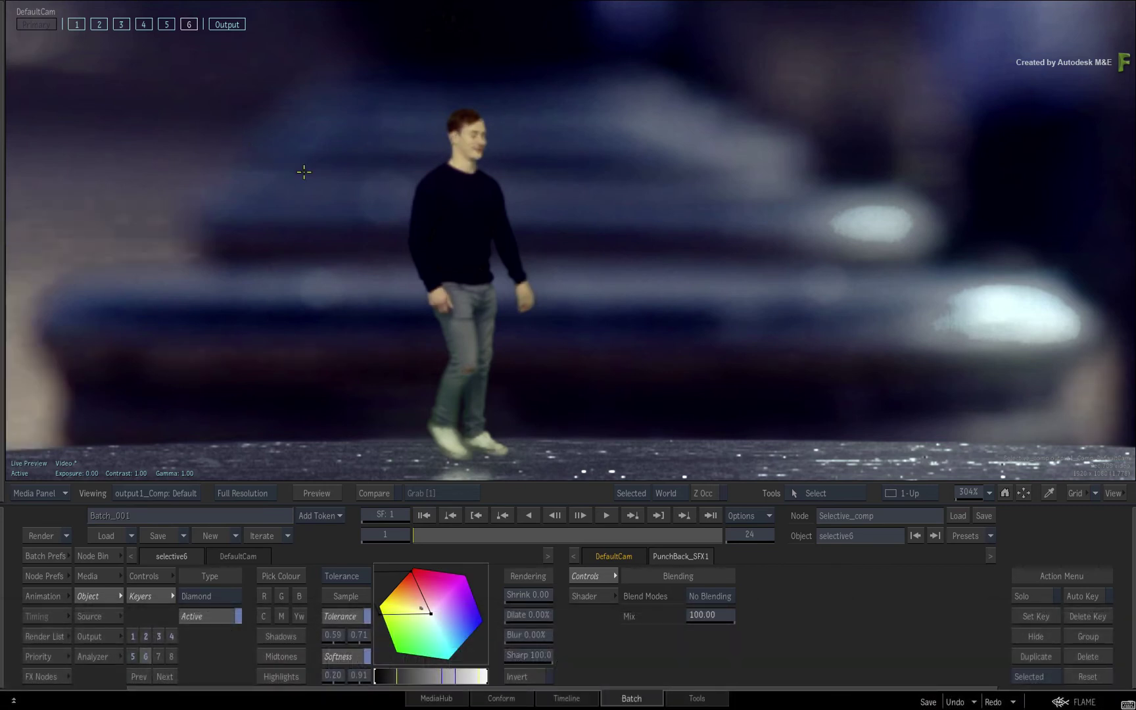
# Inspect selective 6's matte in the Object Viewer and return to the result view
pyautogui.moveTo(735, 195); pyautogui.dragTo(591, 220)
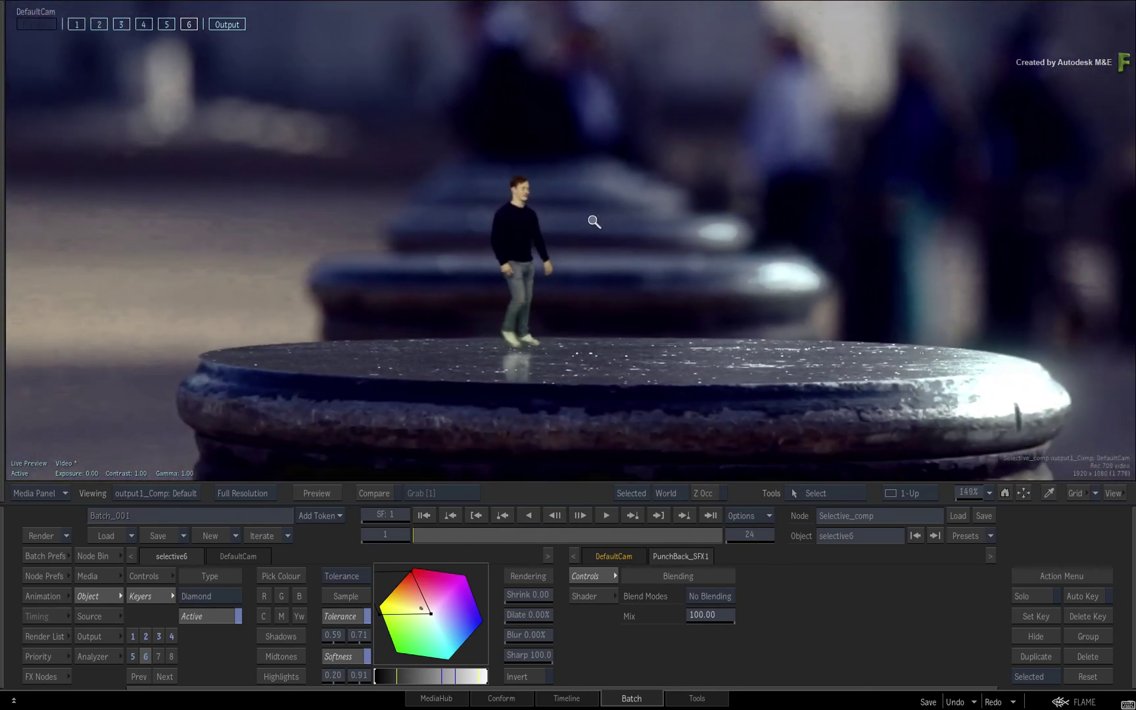
pyautogui.press('F8')
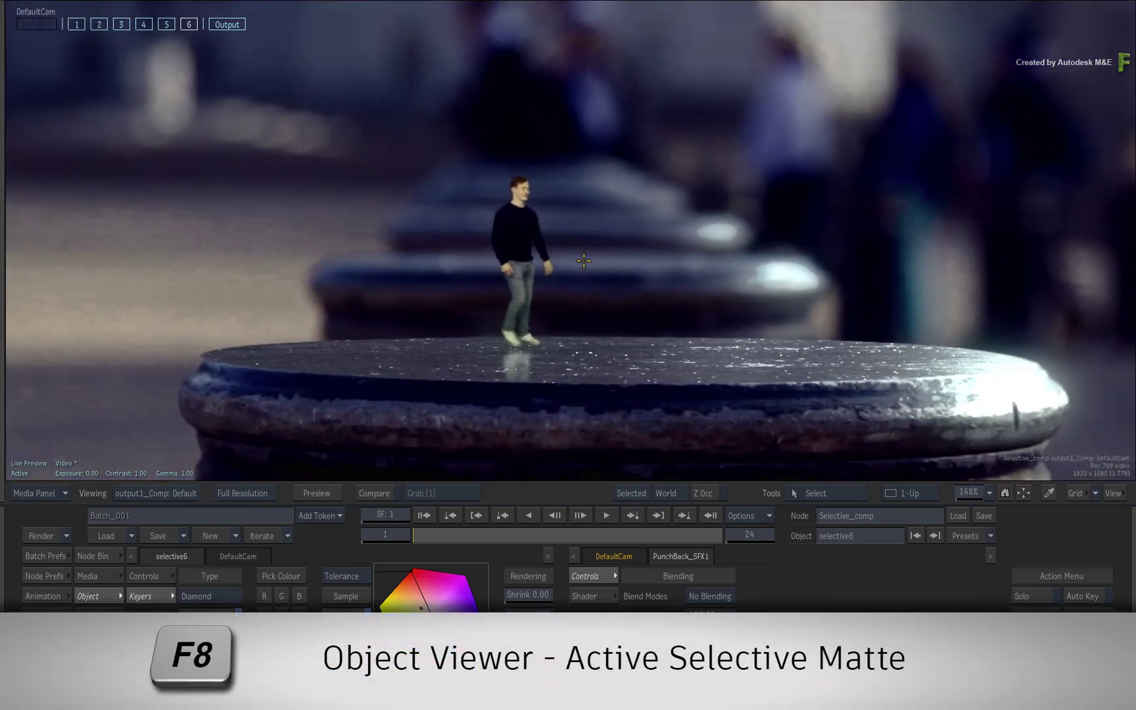
pyautogui.press('F8')
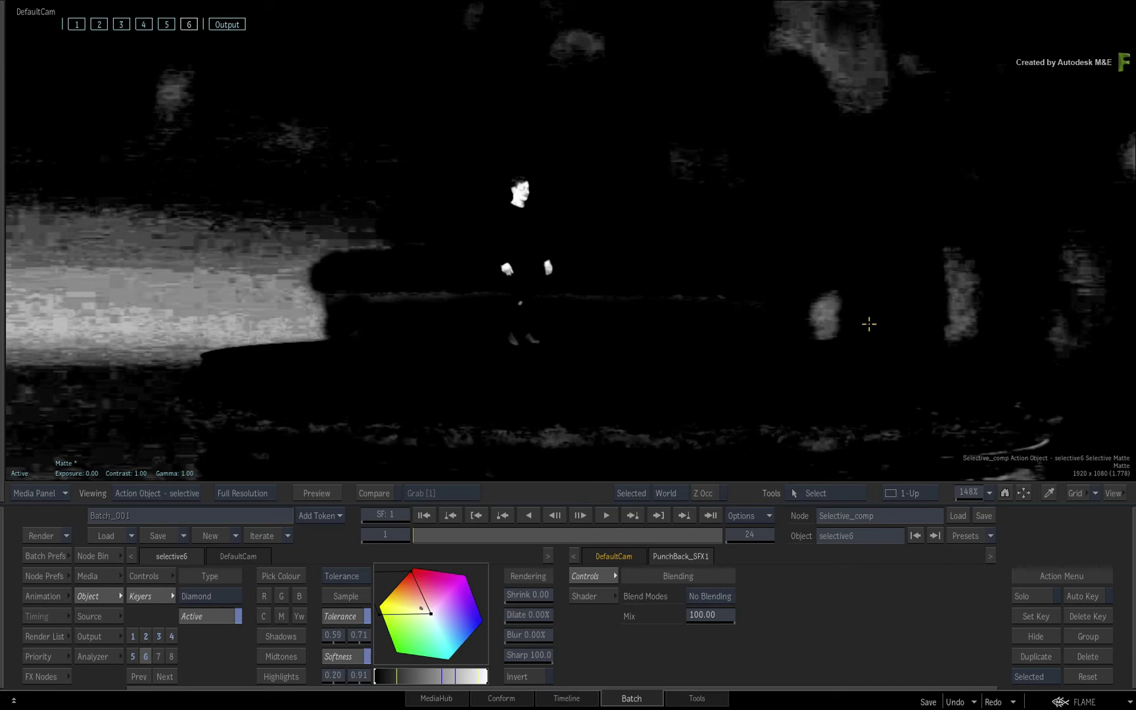
pyautogui.press('F4')
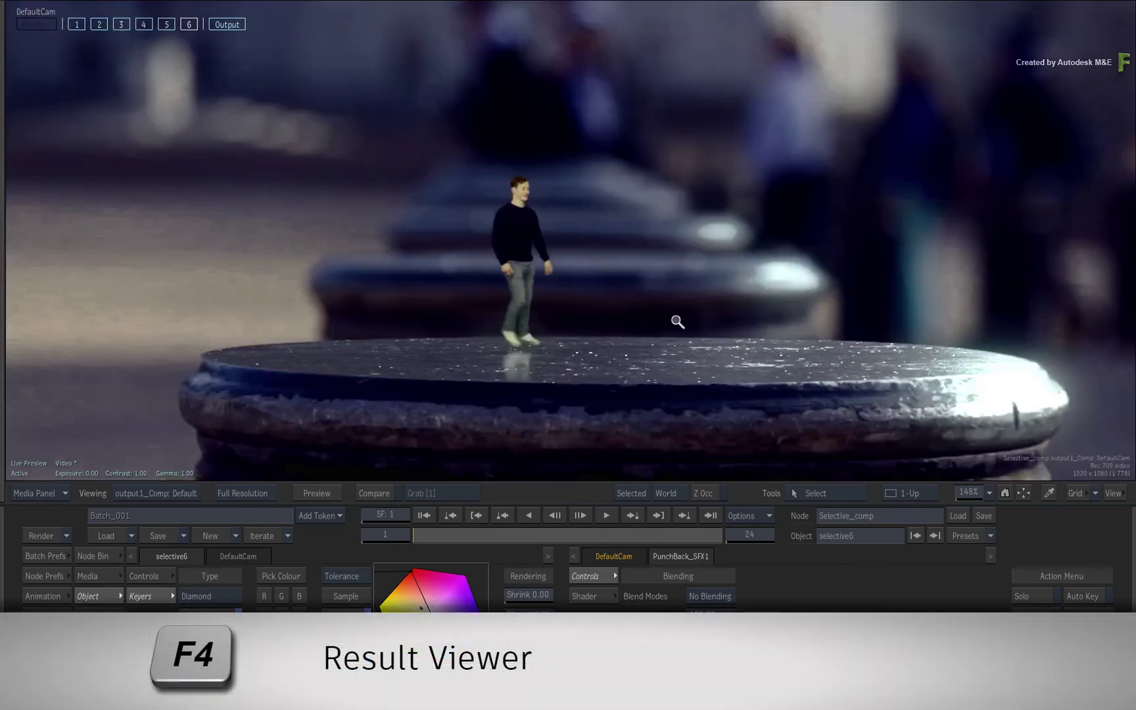
# Link a free GMask to selective 6 and draw a closed seven-point shape around the man from above his head to his thighs, extending ahead of him
pyautogui.moveTo(678, 321); pyautogui.dragTo(786, 302)
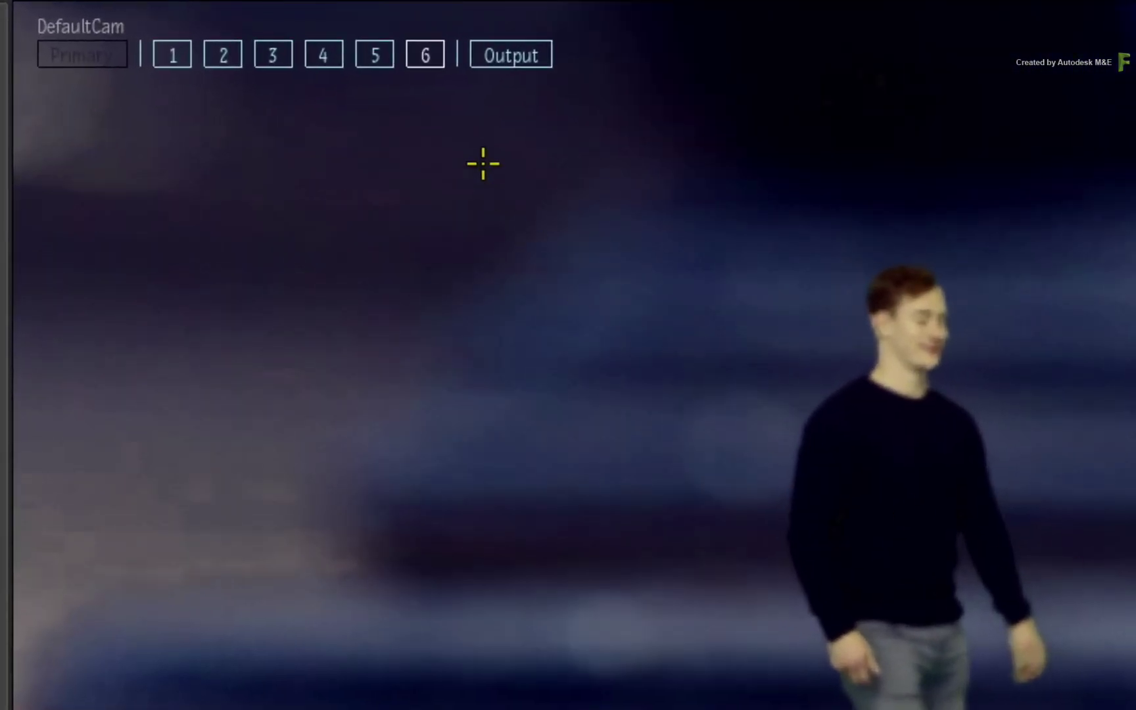
pyautogui.rightClick(416, 60)
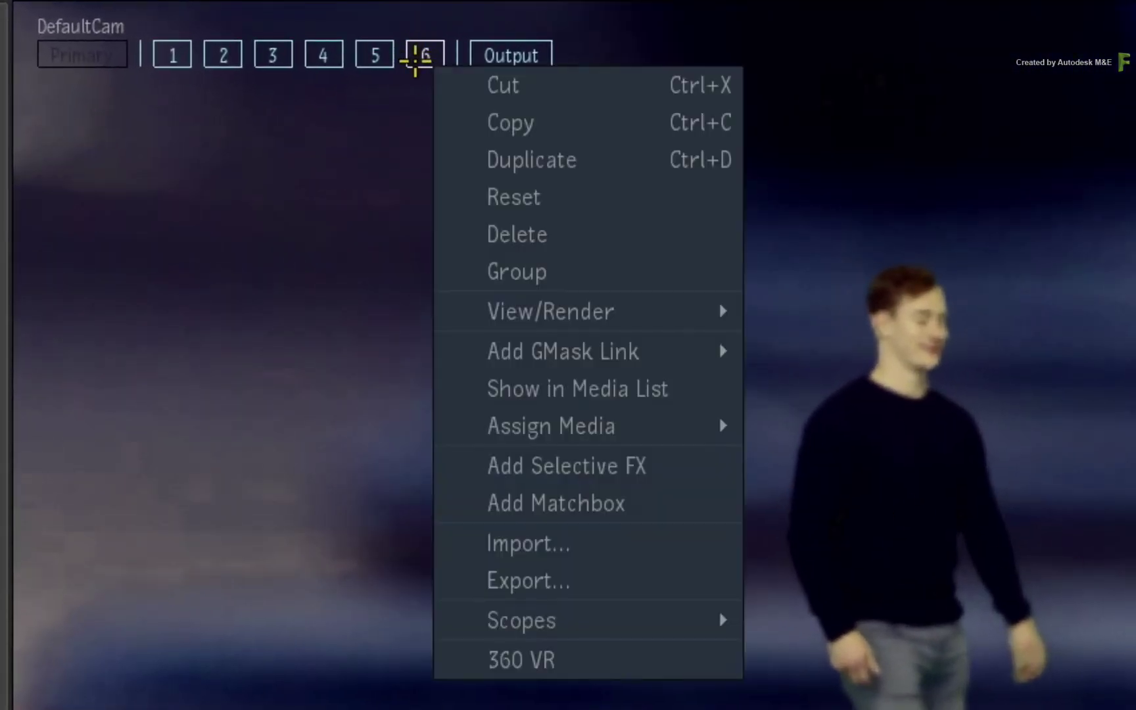
pyautogui.moveTo(520, 350)
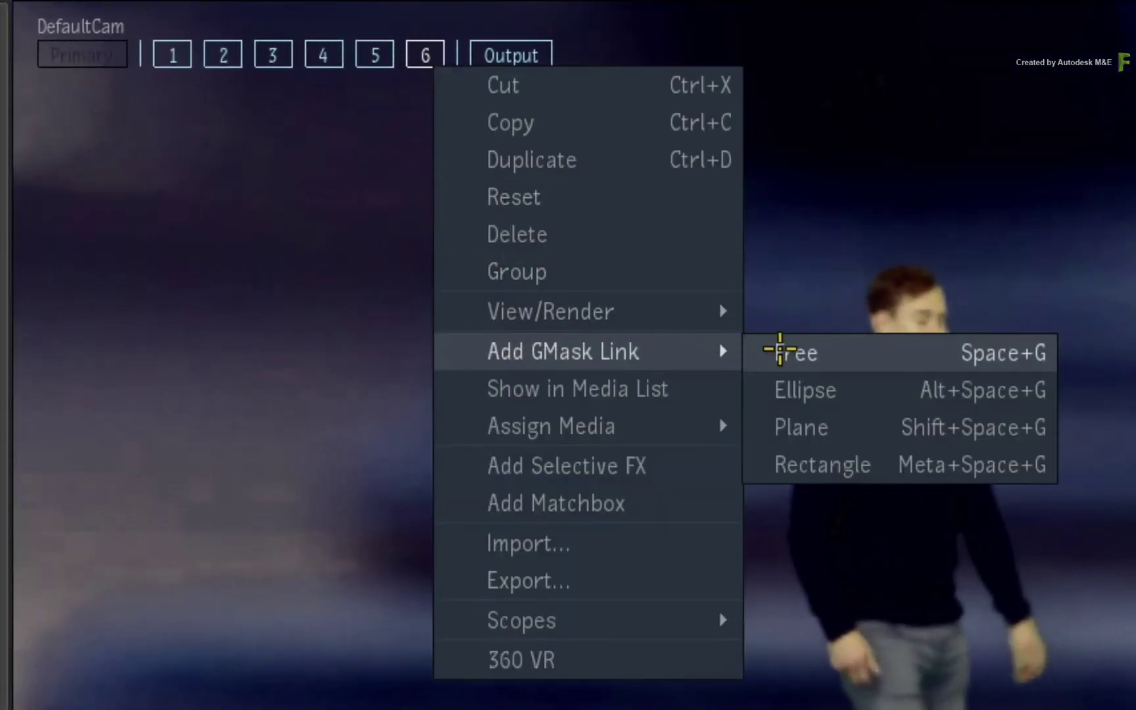
pyautogui.click(780, 349)
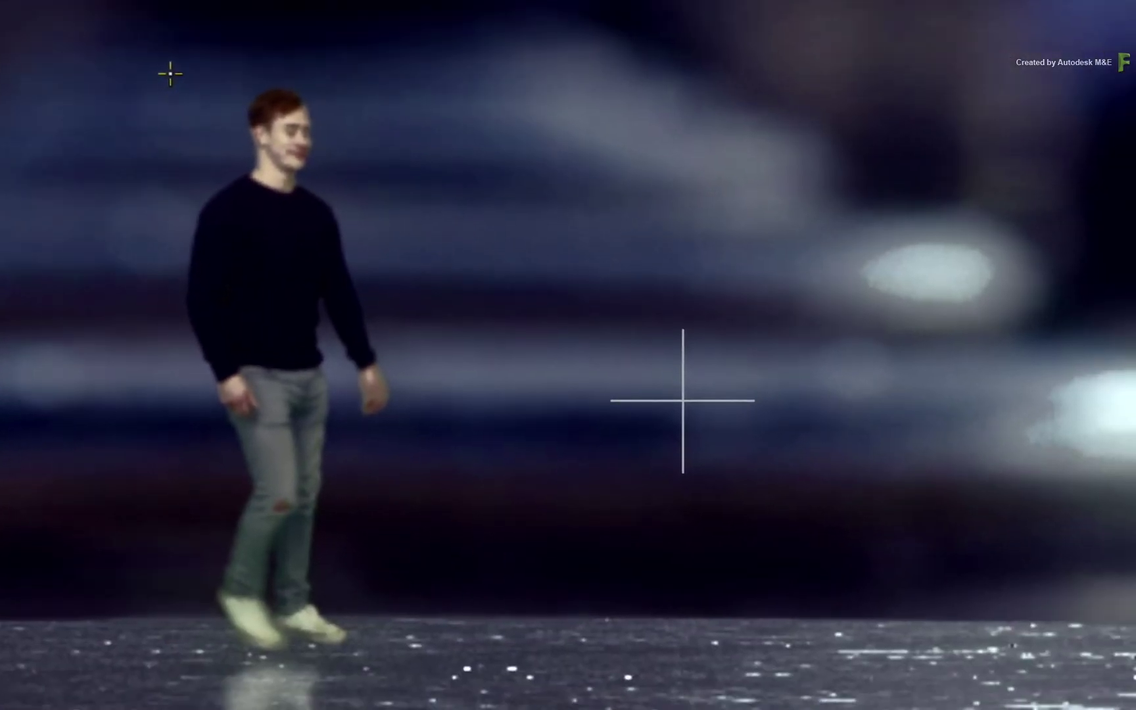
pyautogui.moveTo(175, 73); pyautogui.dragTo(221, 59)
pyautogui.moveTo(481, 49); pyautogui.dragTo(500, 52)
pyautogui.moveTo(775, 135); pyautogui.dragTo(786, 150)
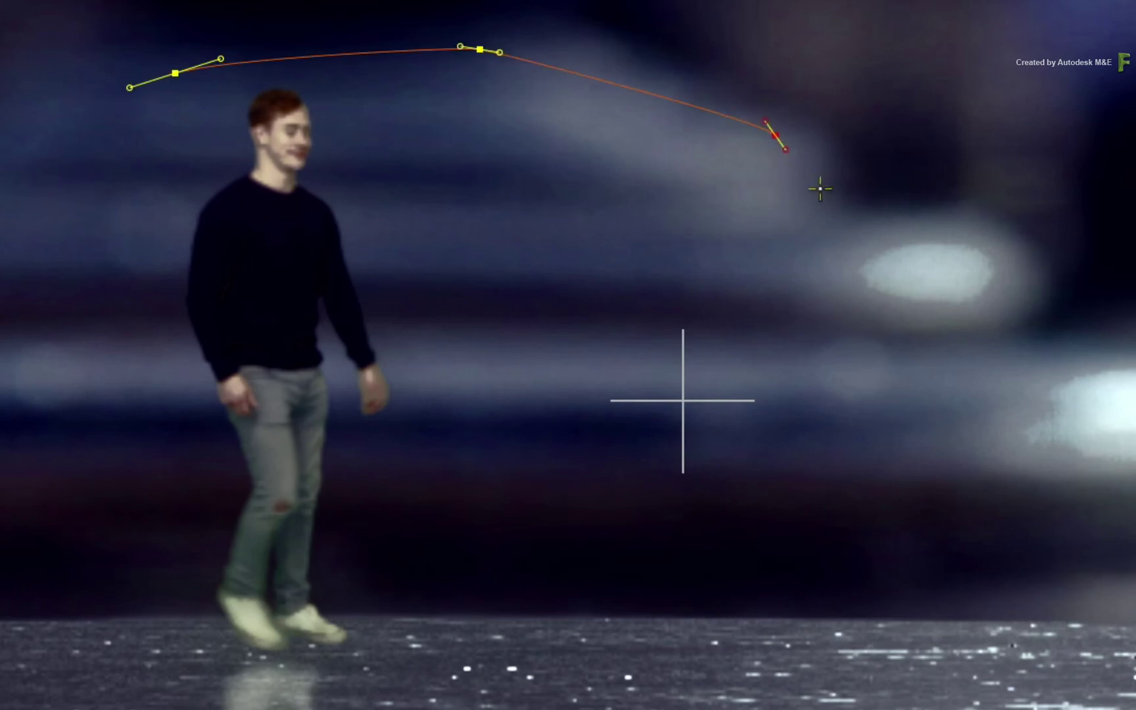
pyautogui.moveTo(828, 219); pyautogui.dragTo(821, 240)
pyautogui.moveTo(796, 361); pyautogui.dragTo(795, 373)
pyautogui.click(678, 438)
pyautogui.moveTo(173, 454); pyautogui.dragTo(147, 417)
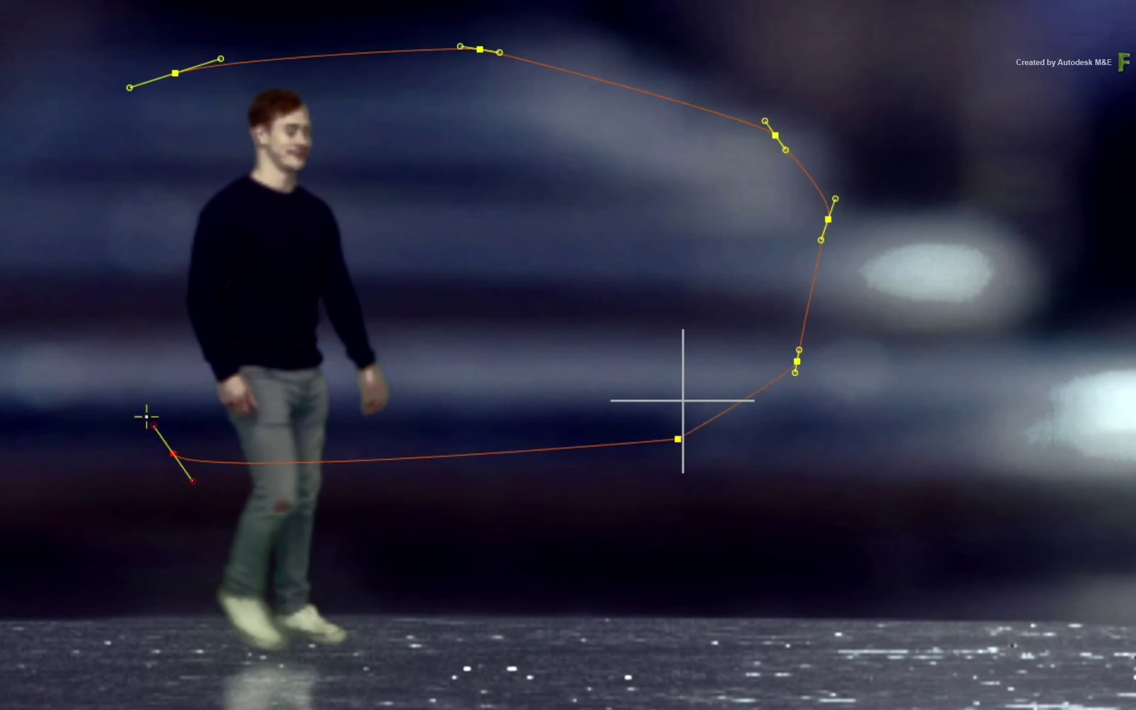
pyautogui.click(175, 73)
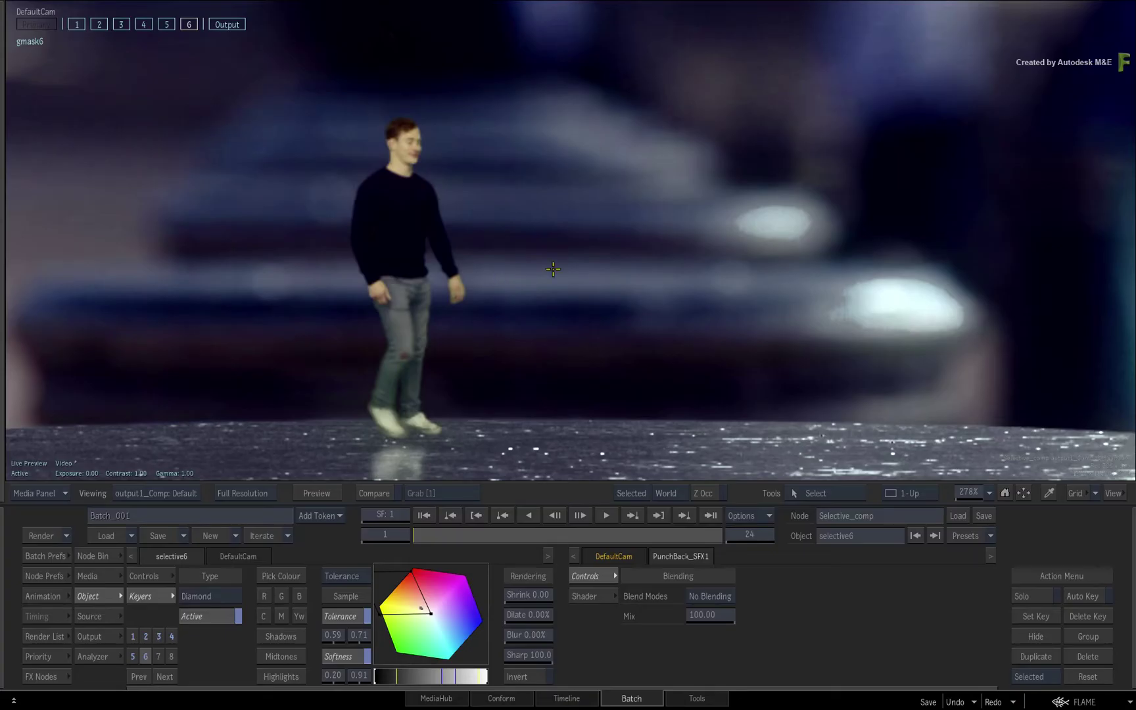
pyautogui.moveTo(792, 288); pyautogui.dragTo(688, 297)
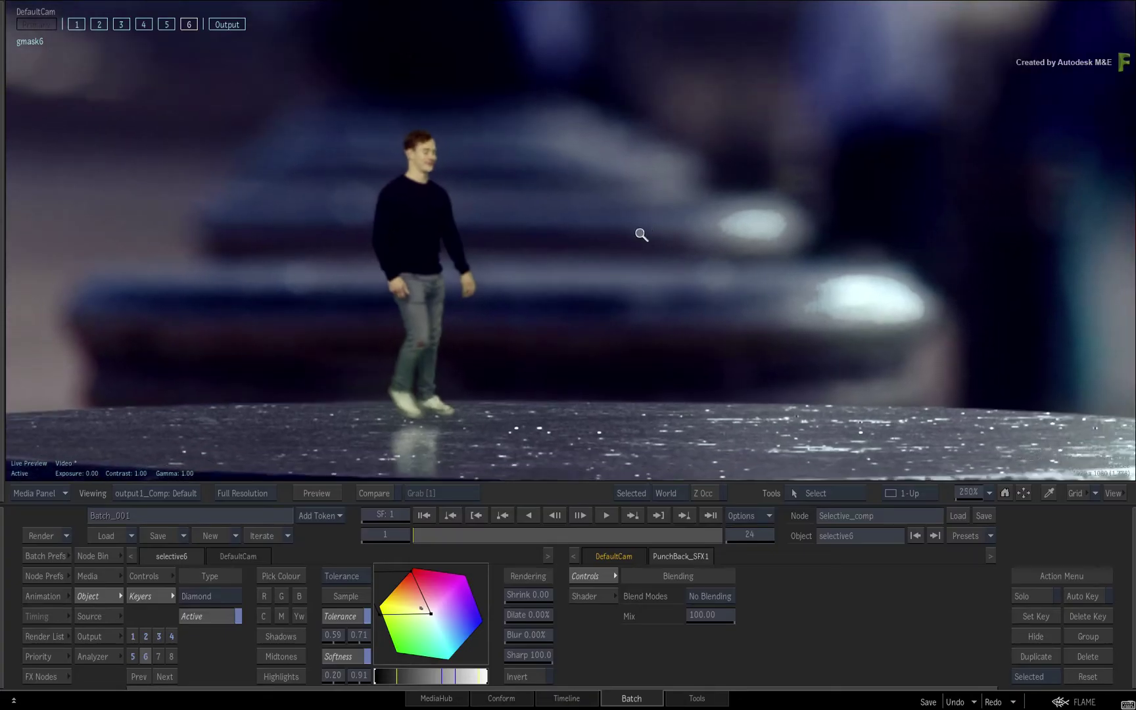
# Move selective 5 above selective 6 in the Priority Editor so the dark blue look is applied after the punch-back
pyautogui.moveTo(641, 234); pyautogui.dragTo(553, 246)
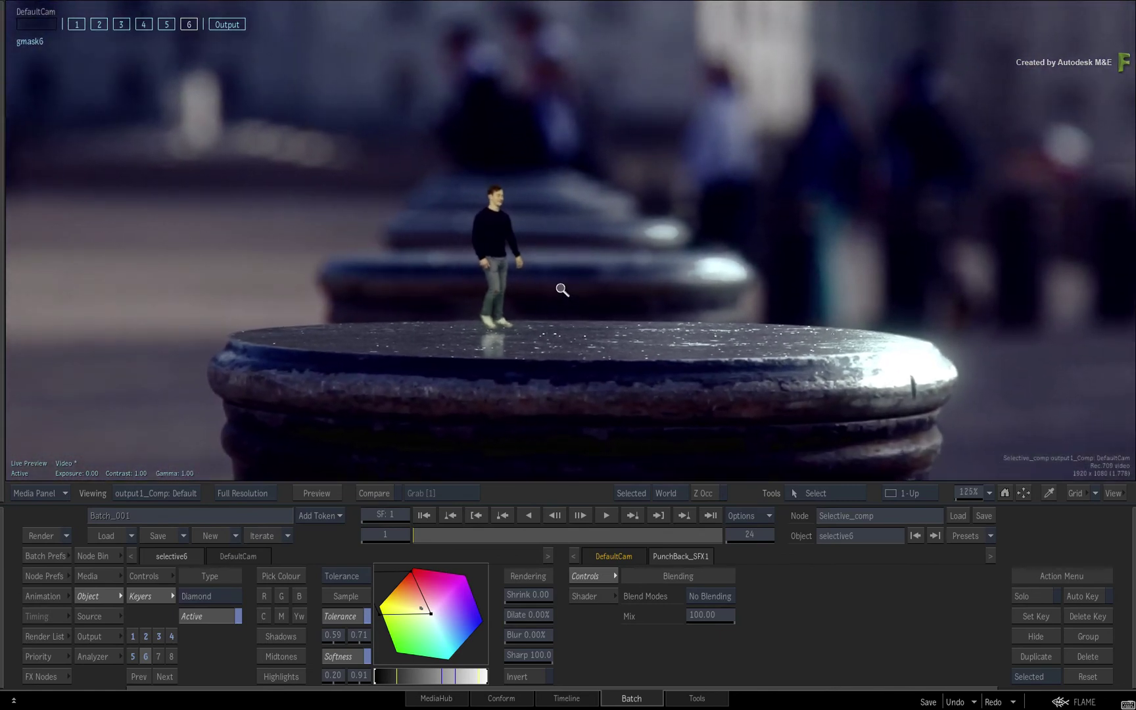
pyautogui.moveTo(504, 257); pyautogui.dragTo(692, 219)
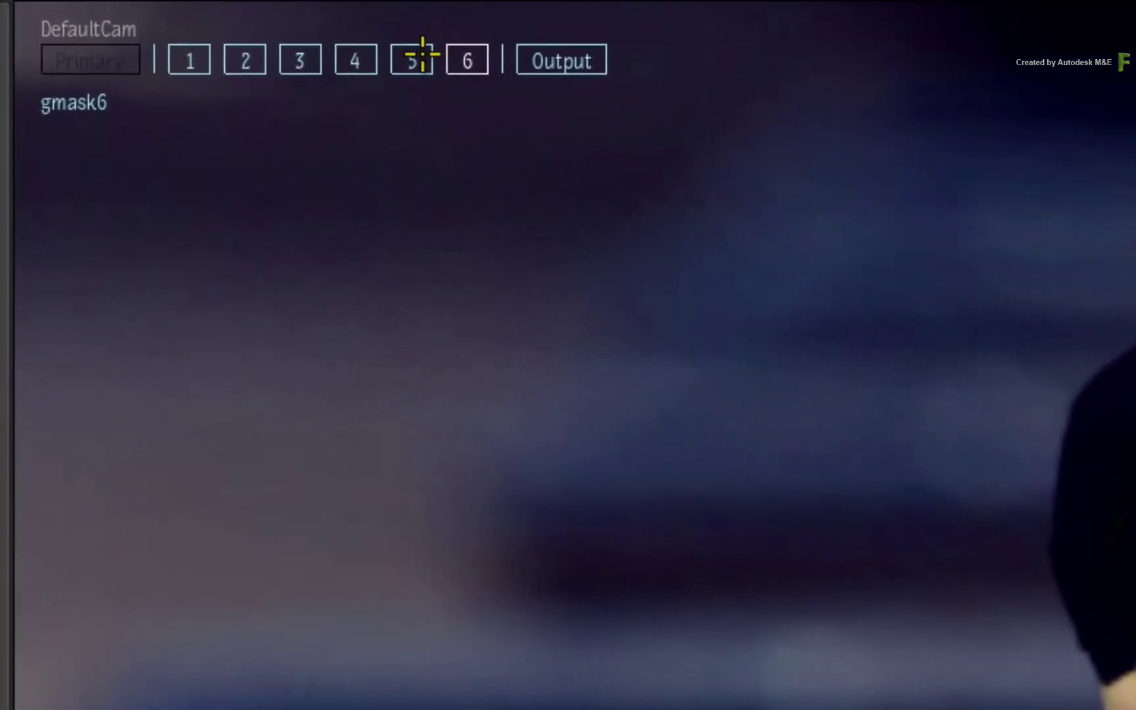
pyautogui.click(165, 30)
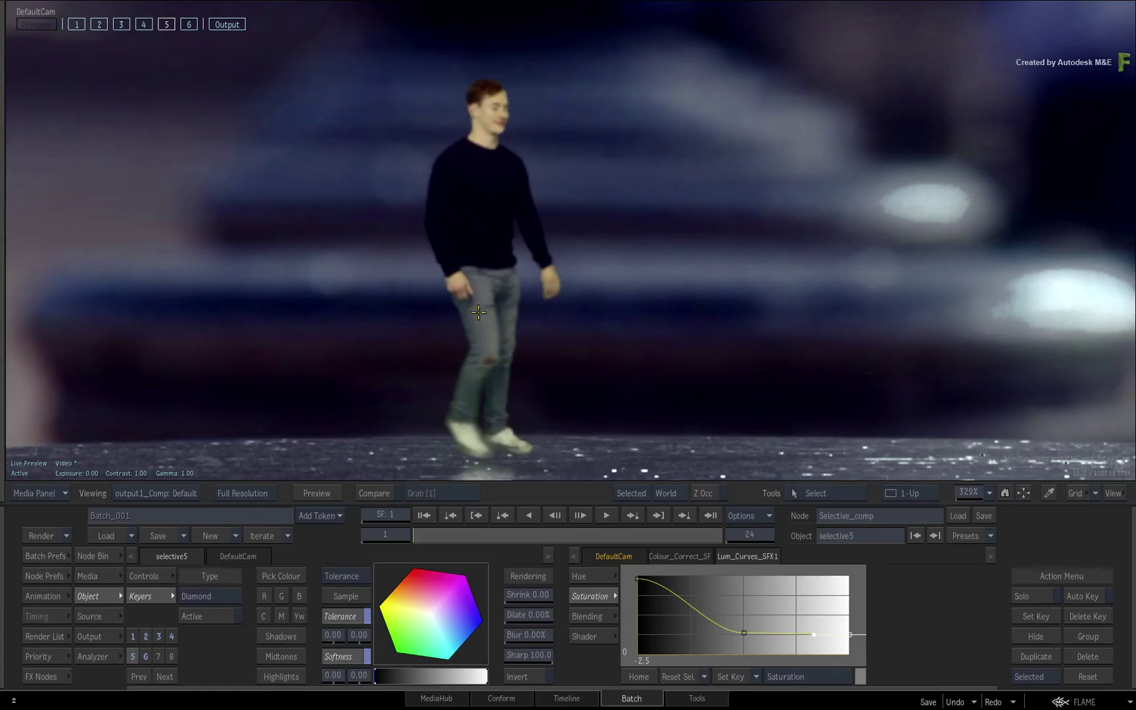
pyautogui.click(38, 656)
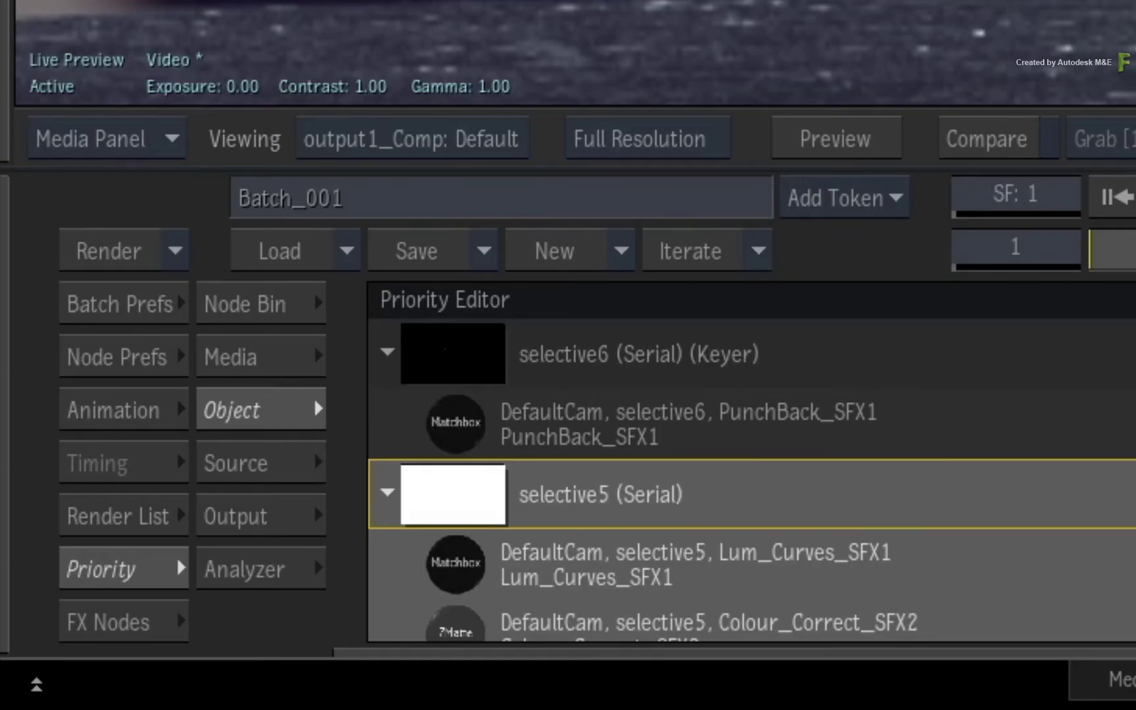
pyautogui.scroll(-10, 751, 480)
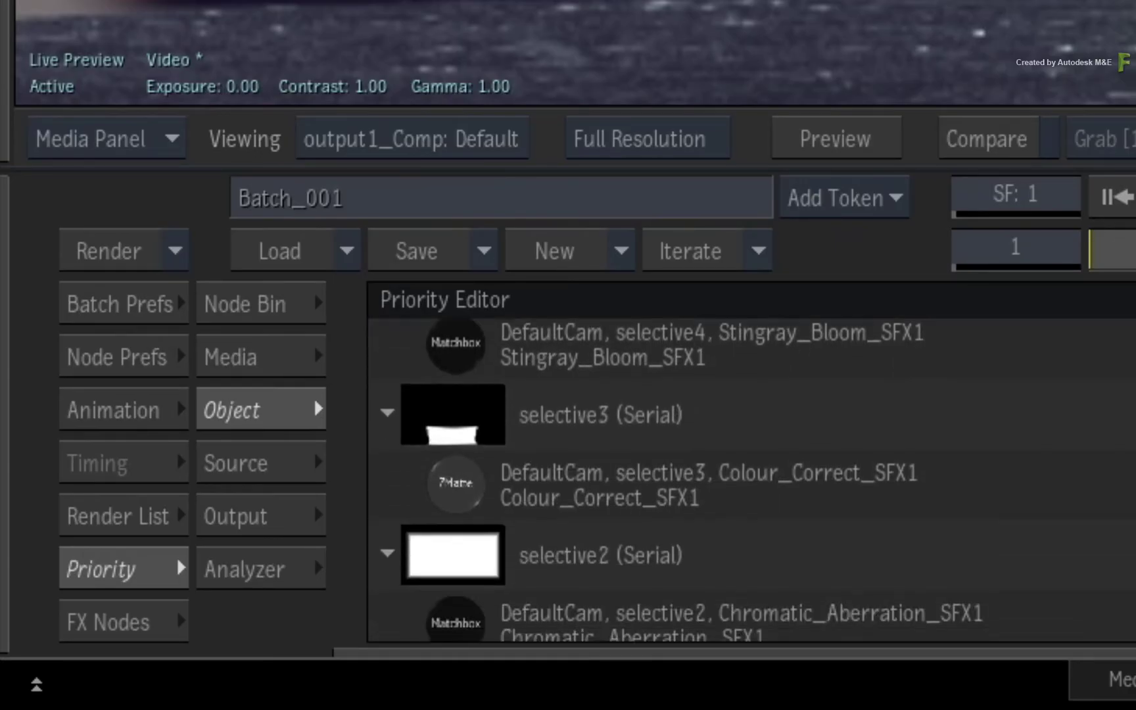
pyautogui.scroll(10, 751, 480)
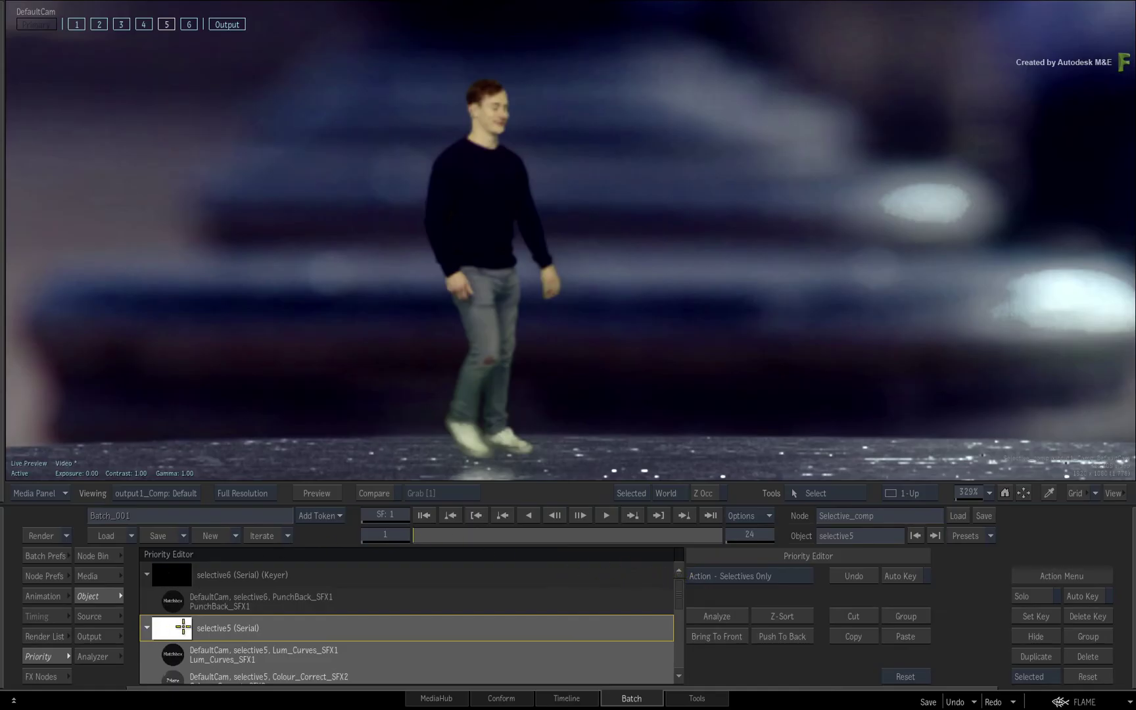
pyautogui.moveTo(175, 622); pyautogui.dragTo(180, 569)
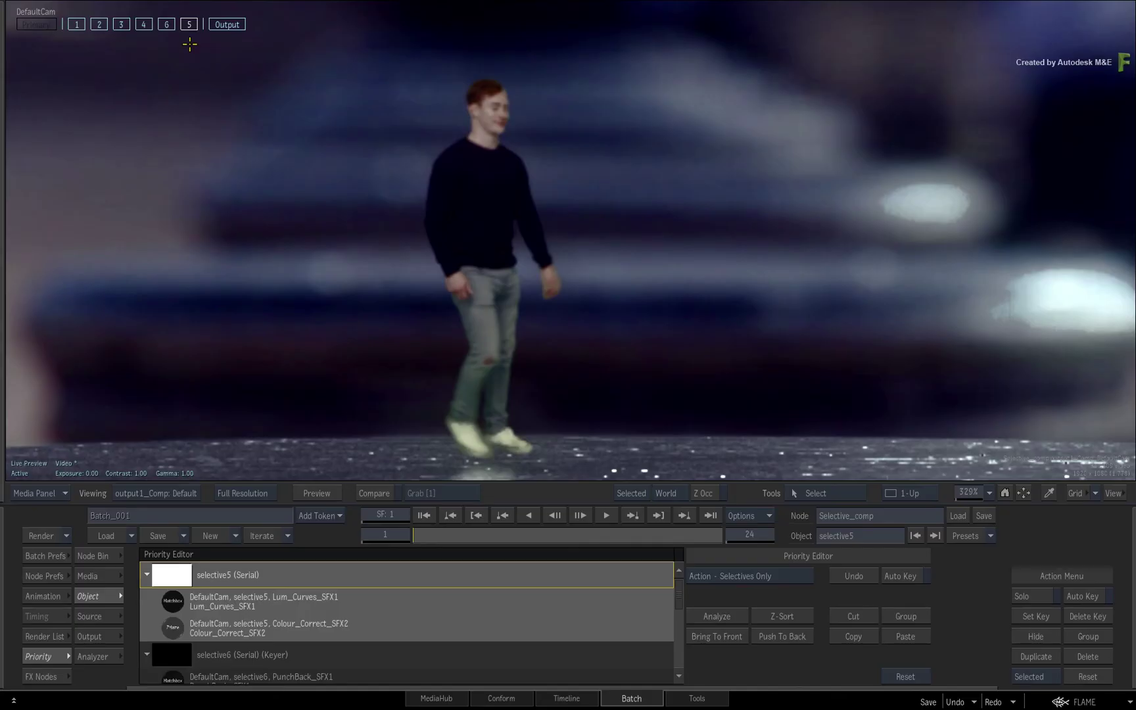
# Open selective 5's Colour Correct settings, frame the whole composite and review the graded shot through to frame 24
pyautogui.doubleClick(485, 628)
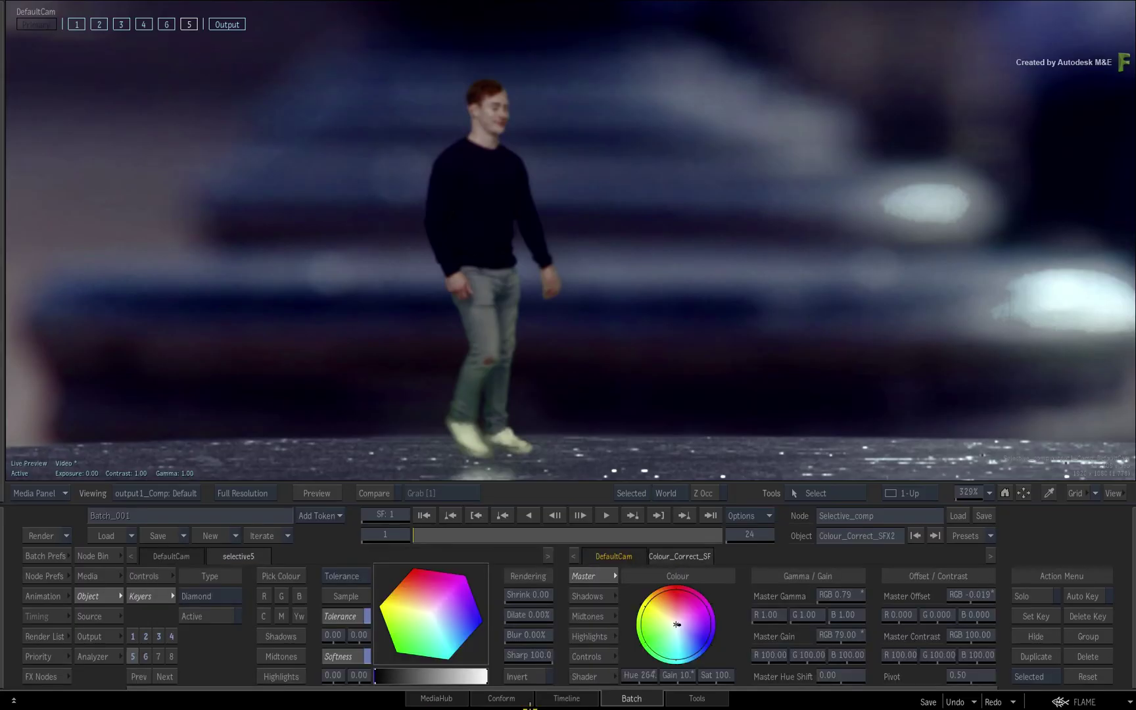
pyautogui.click(1024, 492)
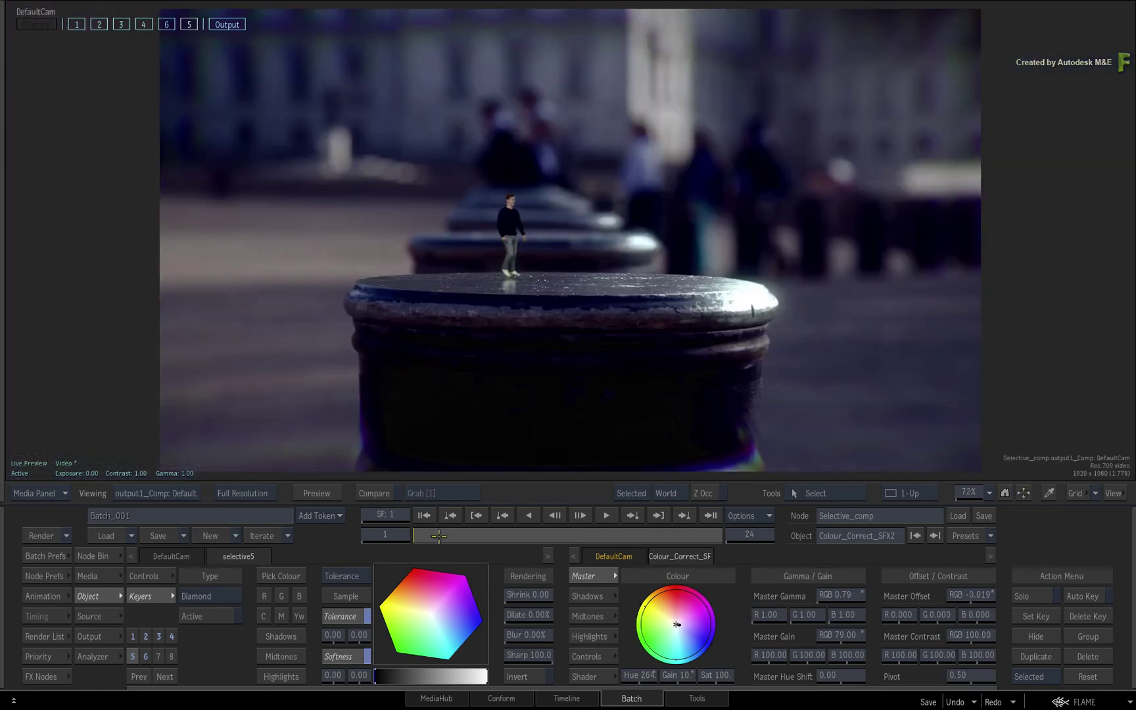
pyautogui.moveTo(435, 532); pyautogui.dragTo(566, 526)
pyautogui.click(605, 517)
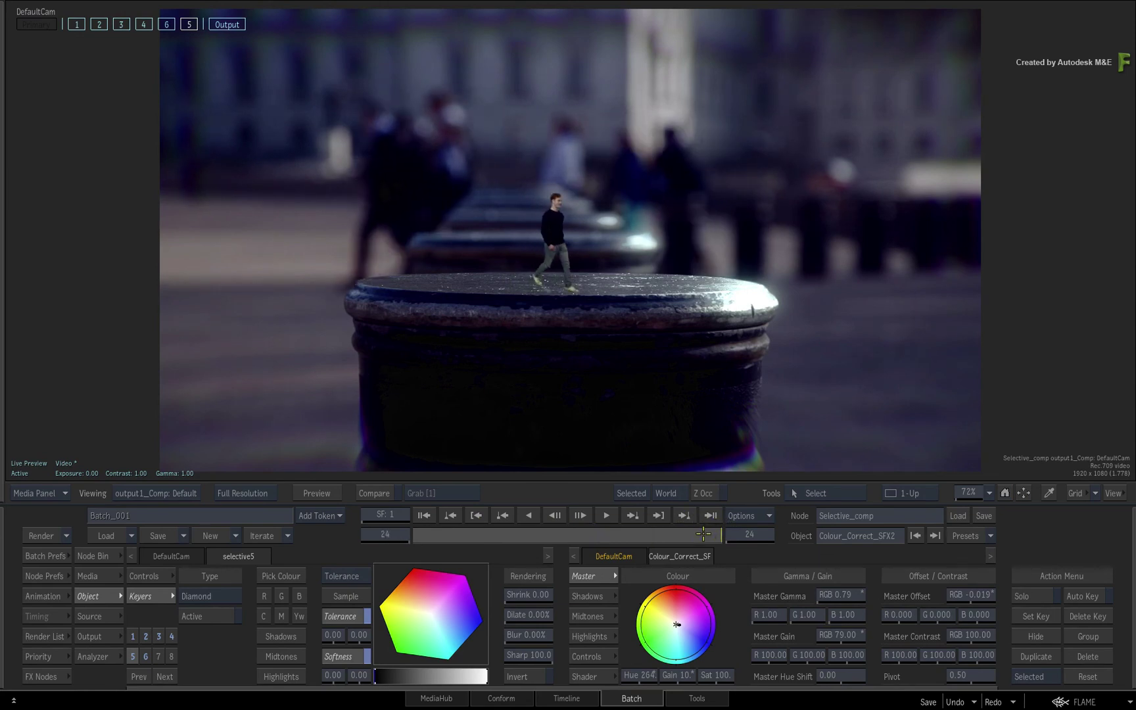
pyautogui.moveTo(628, 539); pyautogui.dragTo(426, 540)
pyautogui.moveTo(502, 527); pyautogui.dragTo(745, 531)
# Examine the Action schematic from the camera's selectives across to the GMask nodes and return to the result view
pyautogui.press('F4')
pyautogui.moveTo(832, 314); pyautogui.dragTo(551, 327)
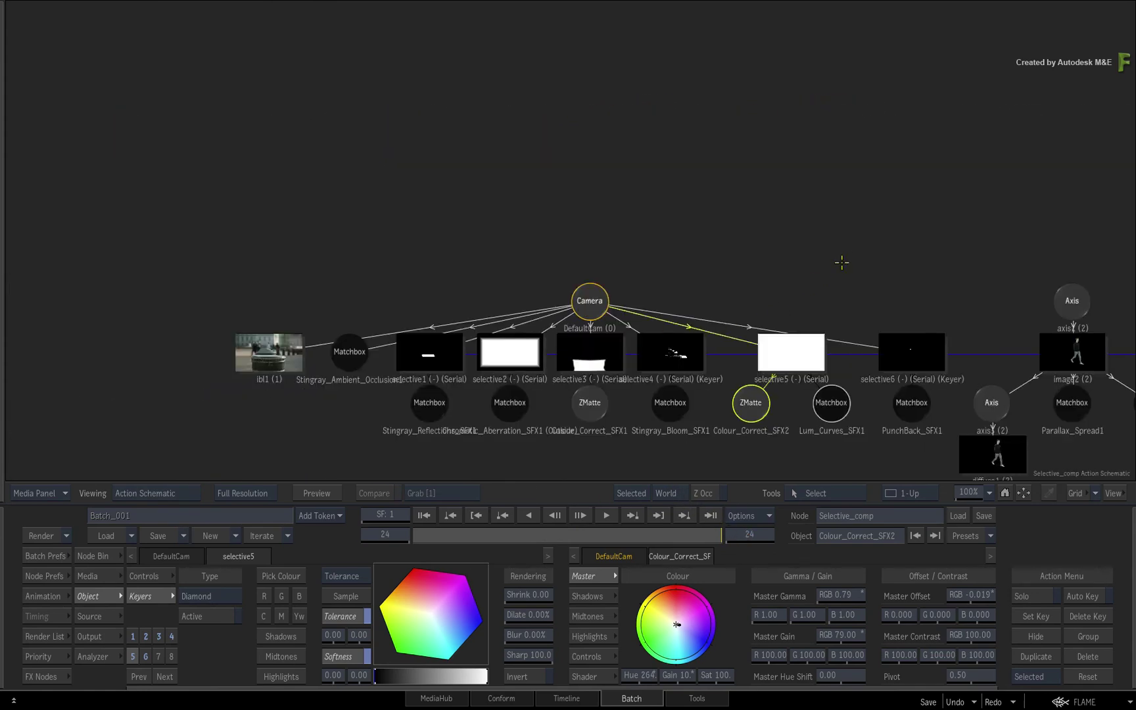
pyautogui.moveTo(841, 259); pyautogui.dragTo(709, 169)
pyautogui.moveTo(825, 185); pyautogui.dragTo(593, 174)
pyautogui.moveTo(873, 162); pyautogui.dragTo(462, 136)
pyautogui.moveTo(830, 142)
pyautogui.mouseDown()
pyautogui.moveTo(424, 150)
pyautogui.moveTo(388, 163)
pyautogui.mouseUp()
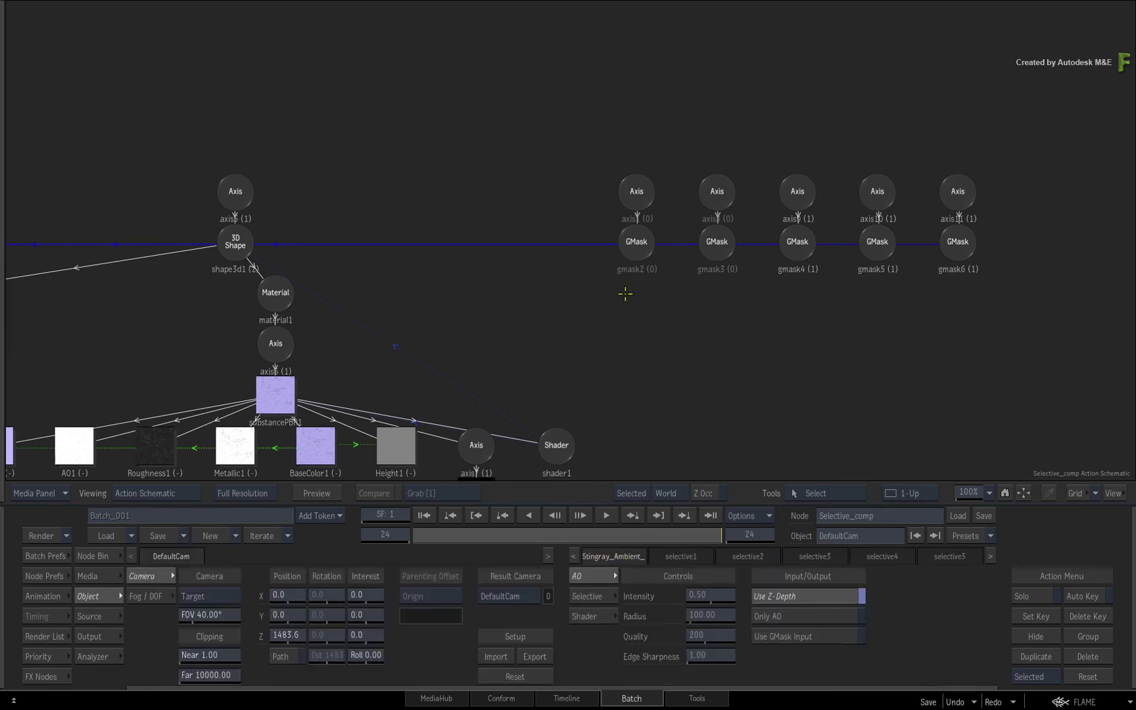
pyautogui.press('F4')
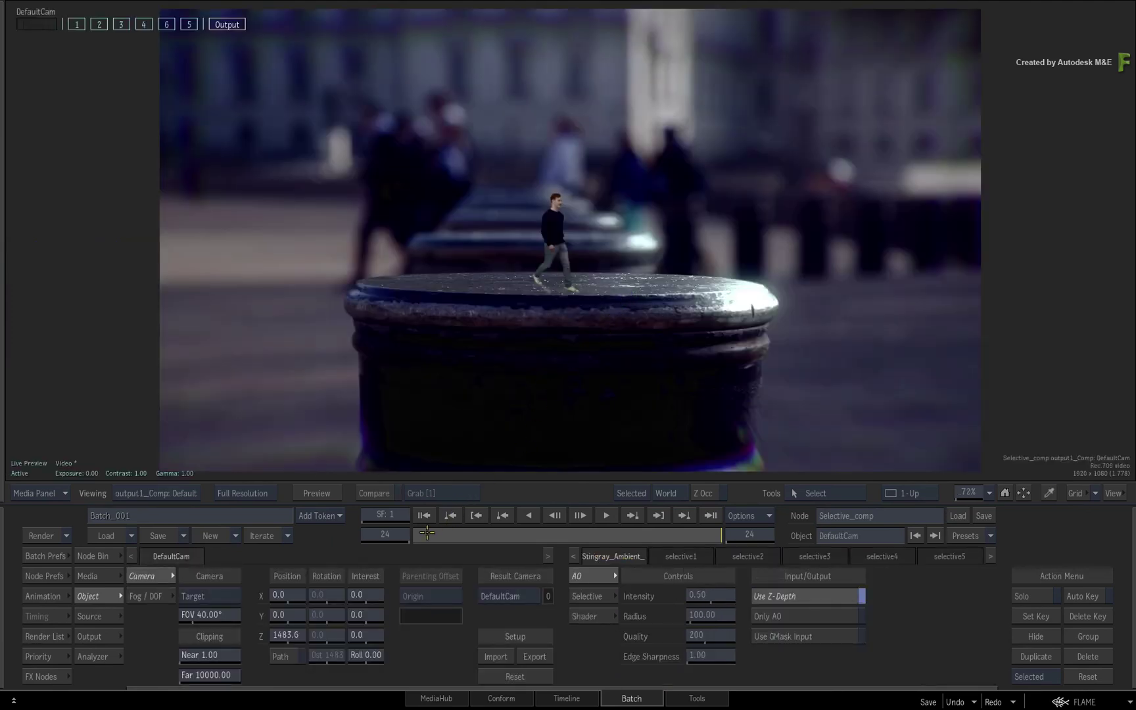
# Scrub back and forth through the final composite to check the grade on the walking man, ending at frame 1
pyautogui.moveTo(426, 538); pyautogui.dragTo(483, 531)
pyautogui.moveTo(564, 538); pyautogui.dragTo(410, 534)
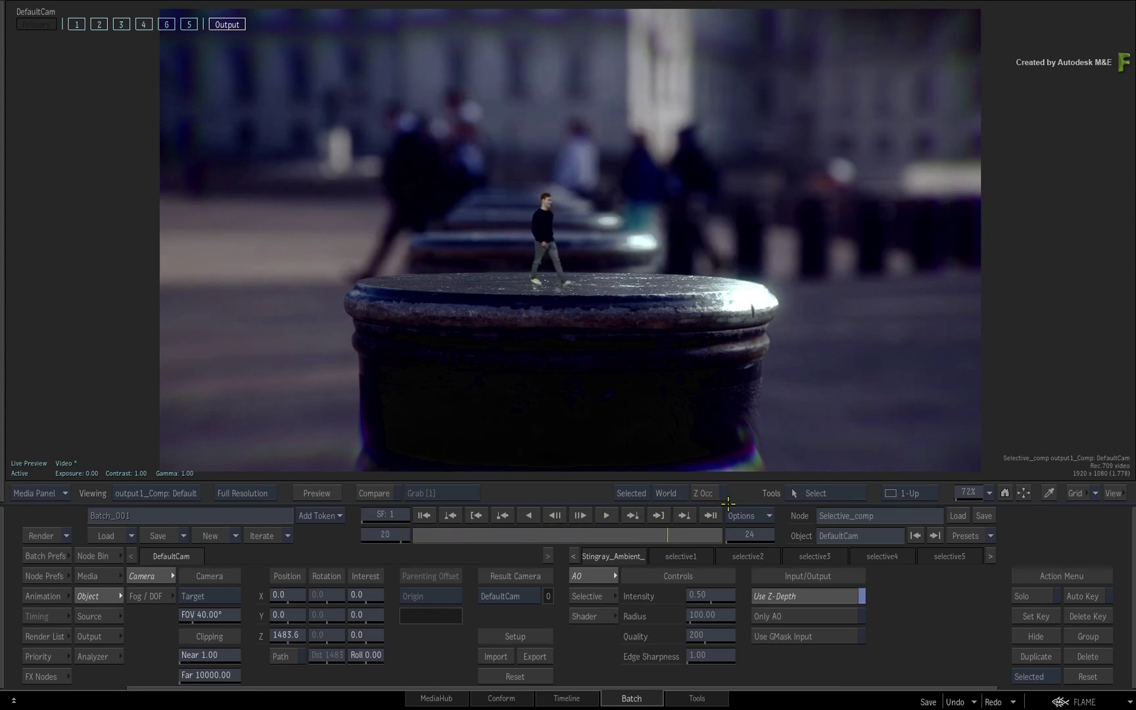
pyautogui.moveTo(590, 539); pyautogui.dragTo(404, 539)
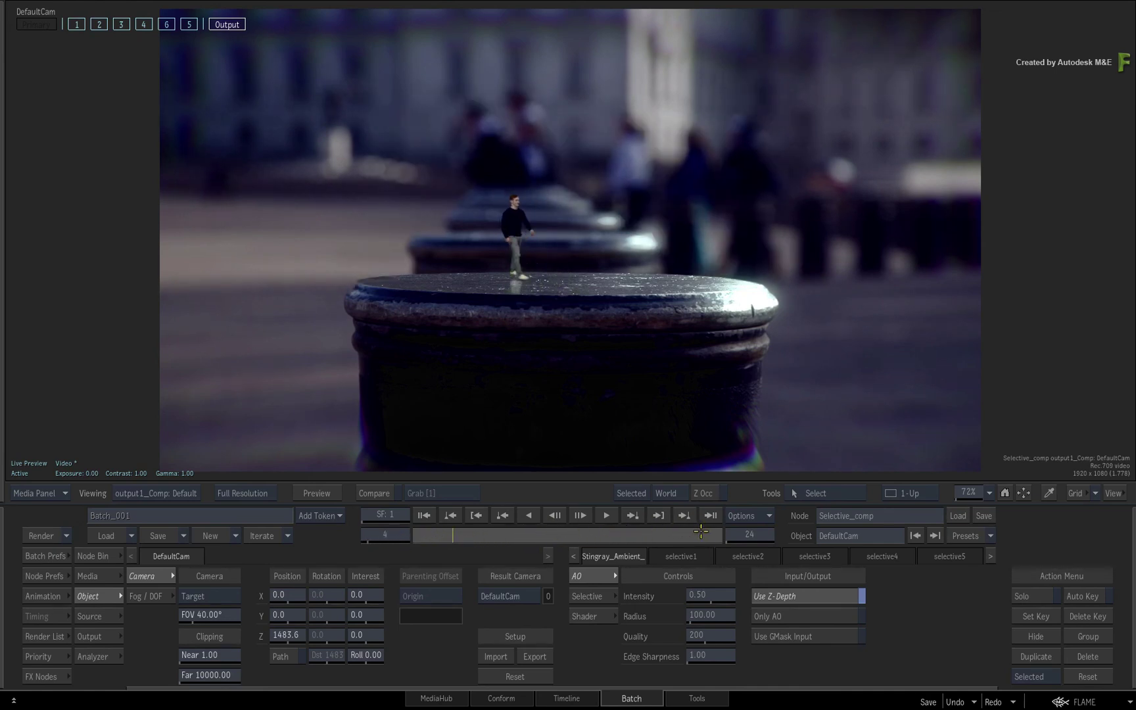
pyautogui.moveTo(701, 532); pyautogui.dragTo(627, 537)
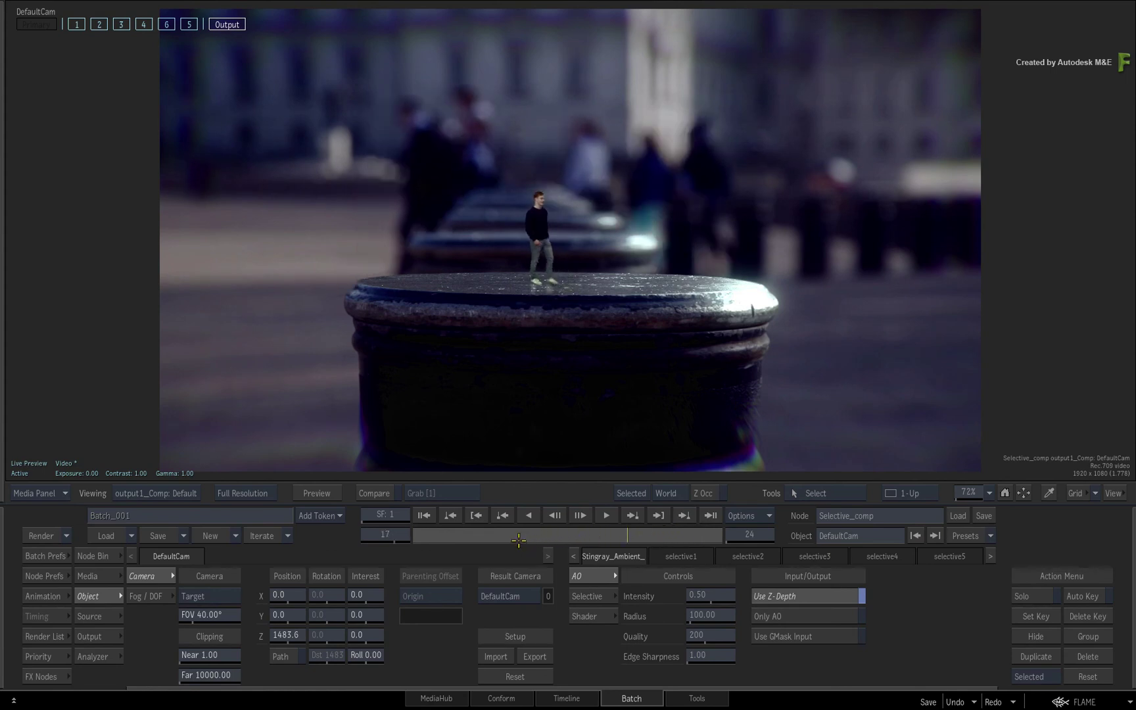
pyautogui.moveTo(519, 540); pyautogui.dragTo(336, 544)
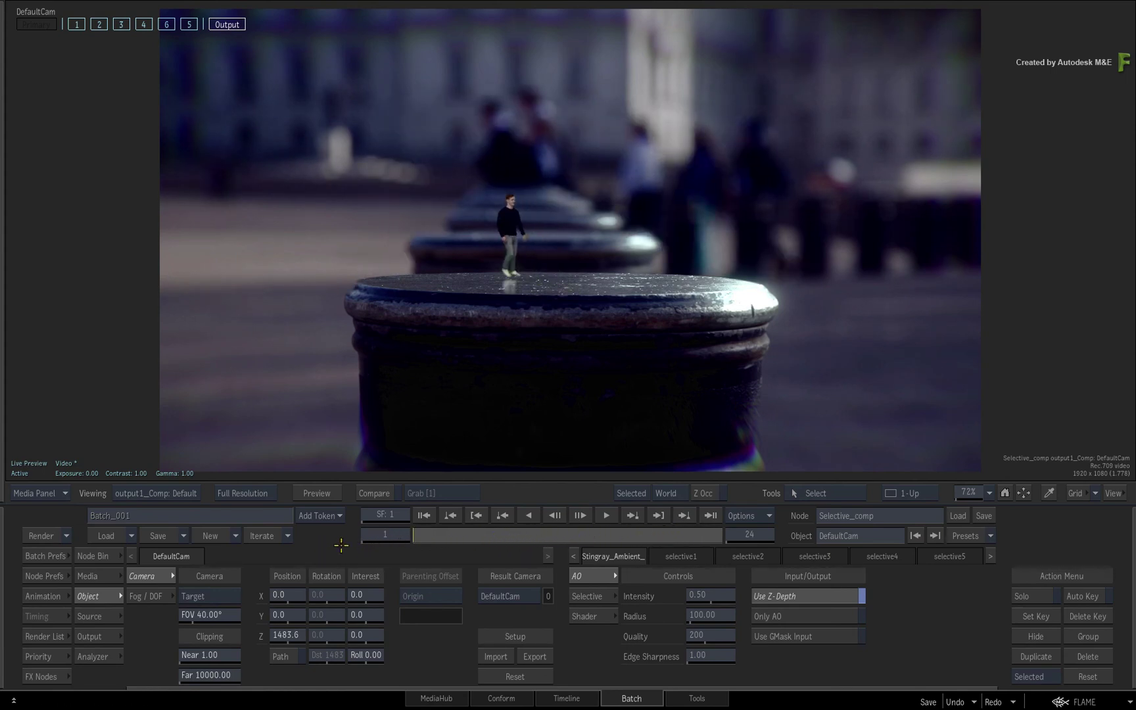